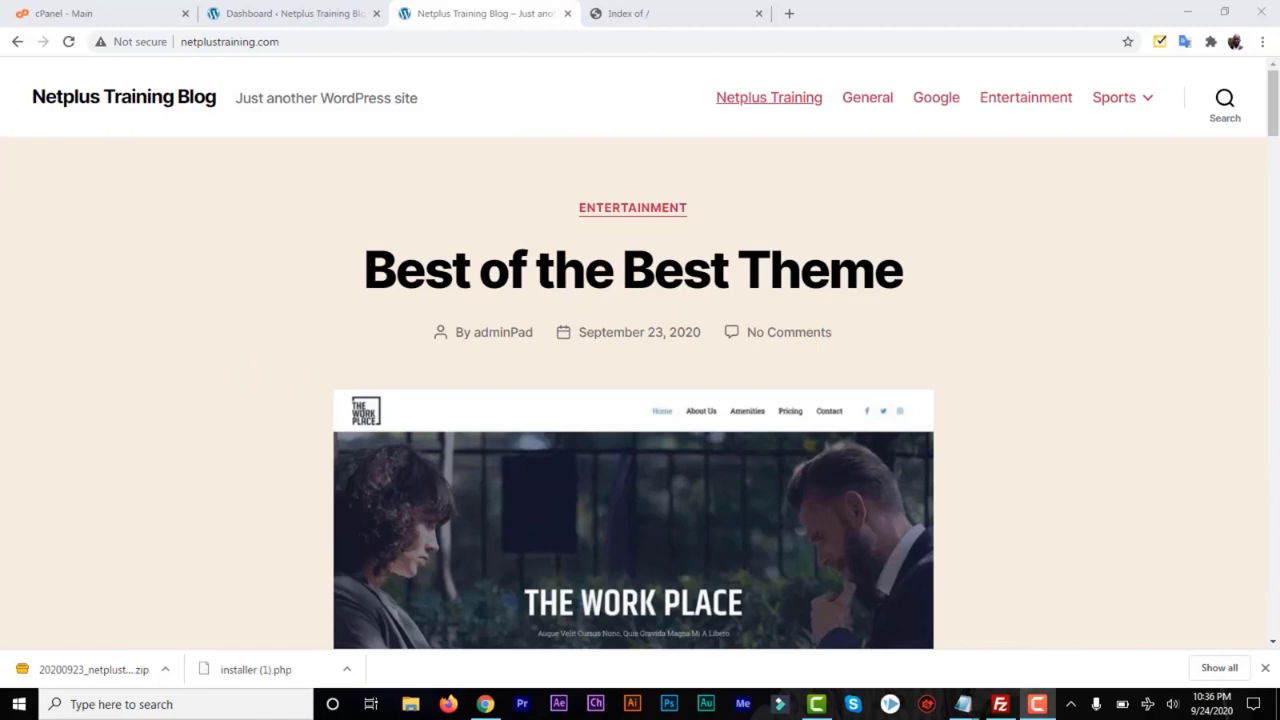
Examine the directory index at netplussystems.com and look through the whole netplustraining.com blog home page.
left_click(464, 13)
left_click(640, 22)
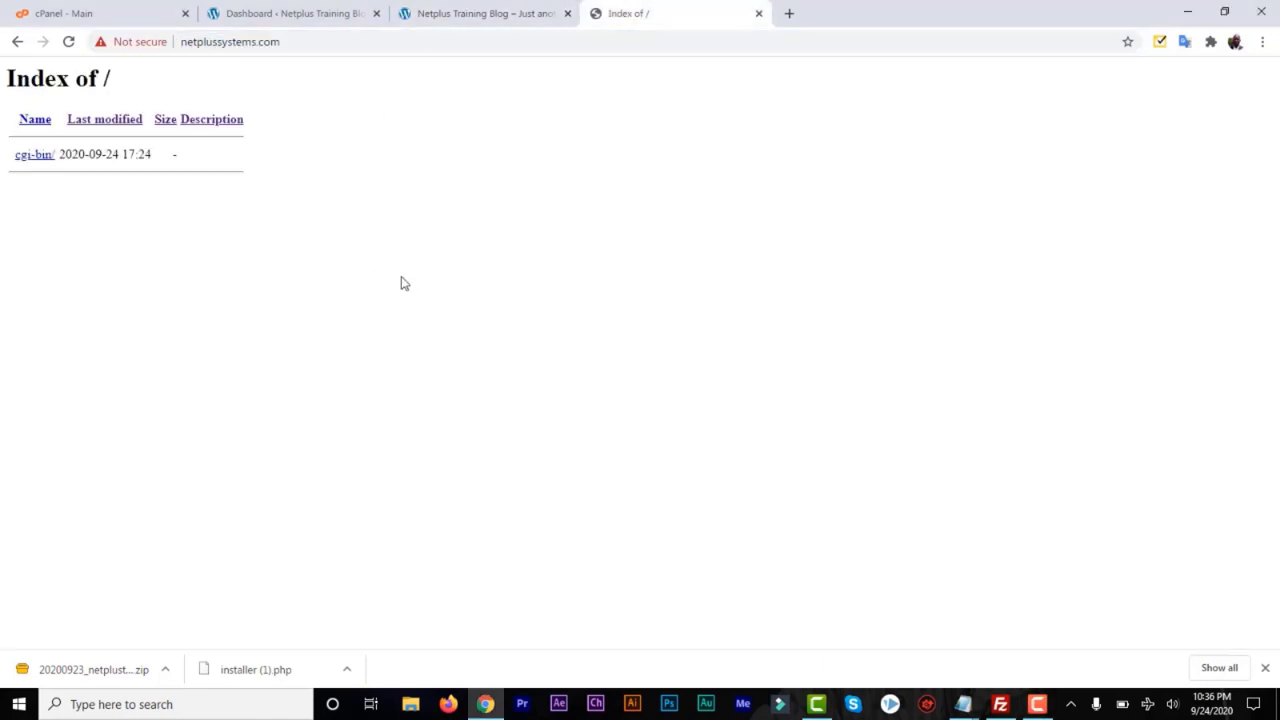
left_click(279, 42)
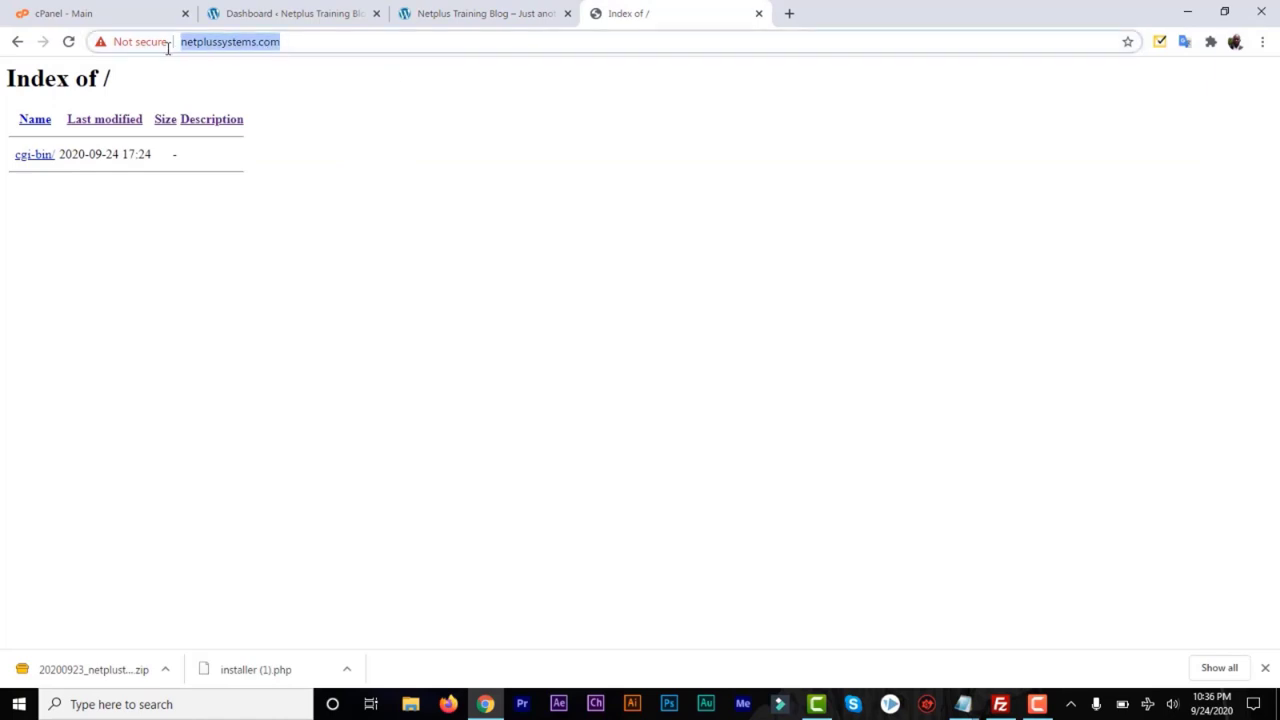
left_click(217, 46)
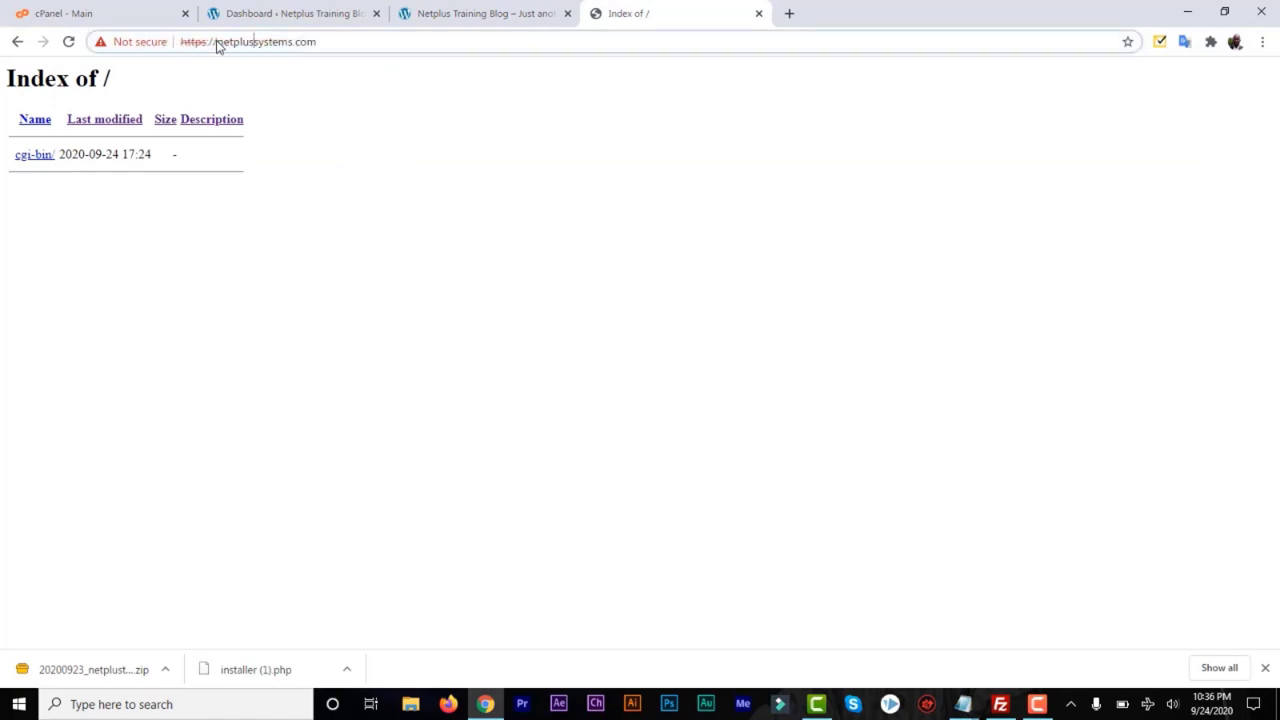
left_click(494, 14)
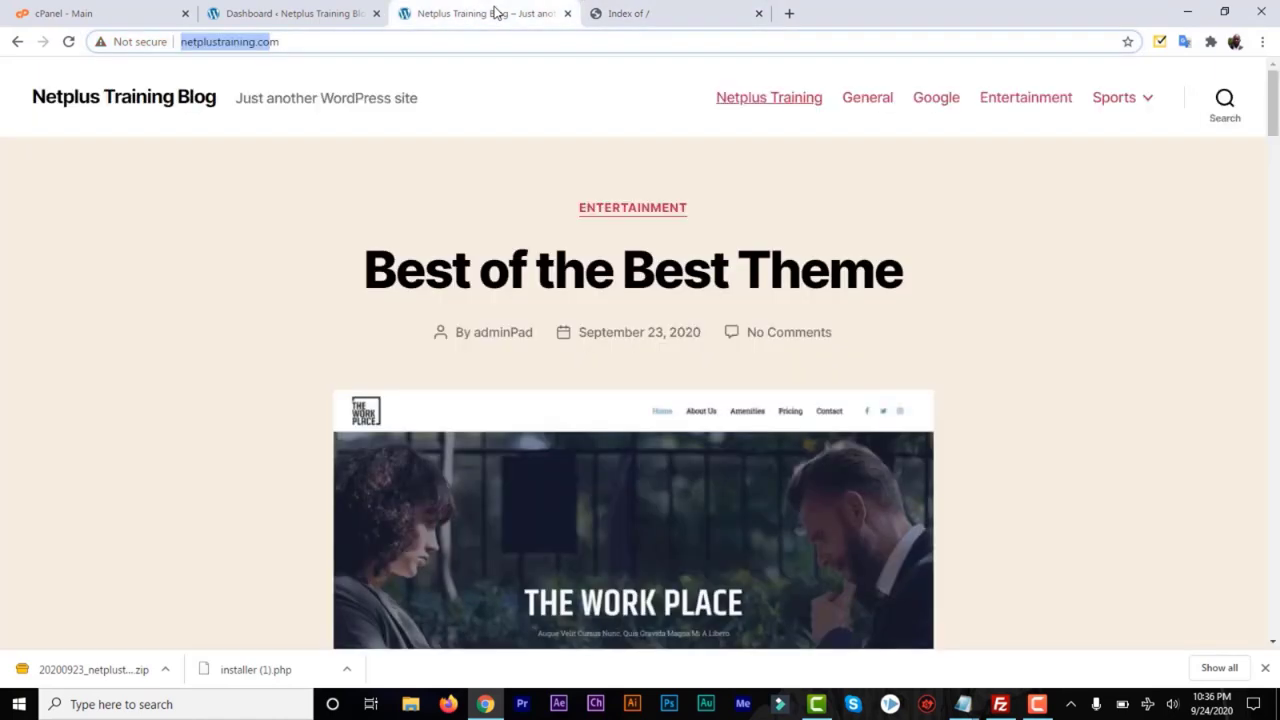
left_click(300, 42)
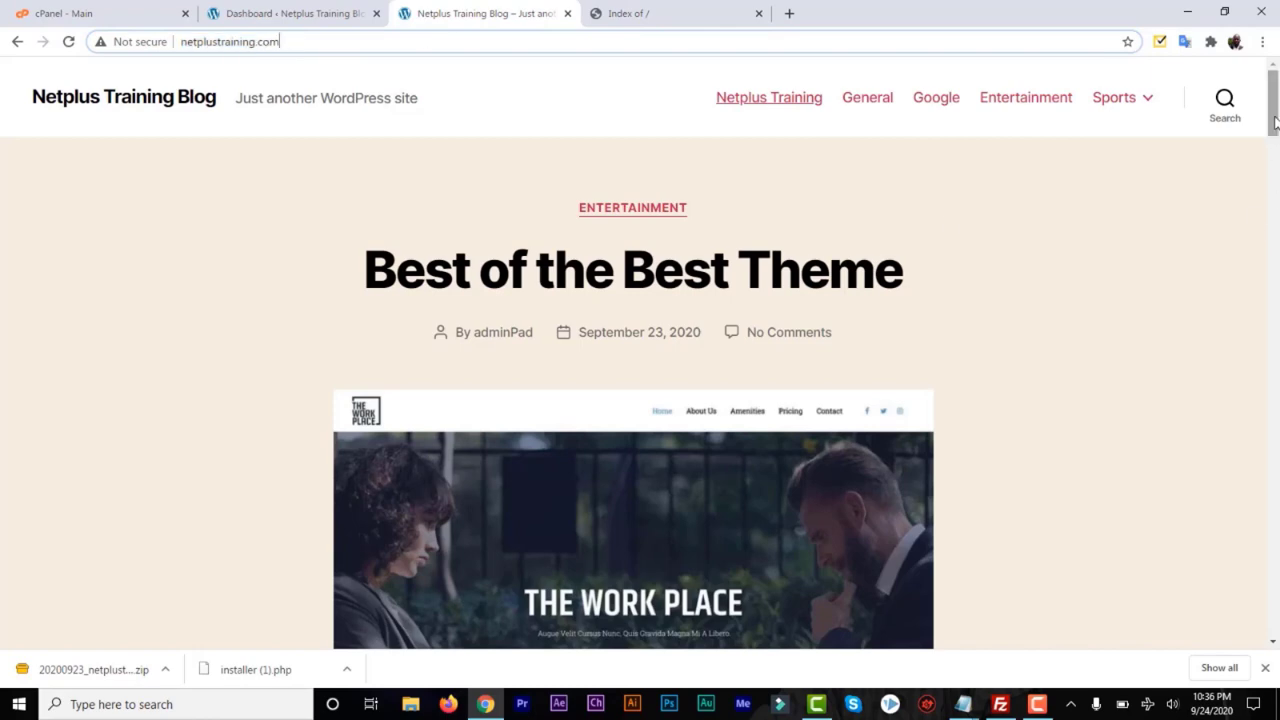
left_click_drag(1273, 118, 1275, 432)
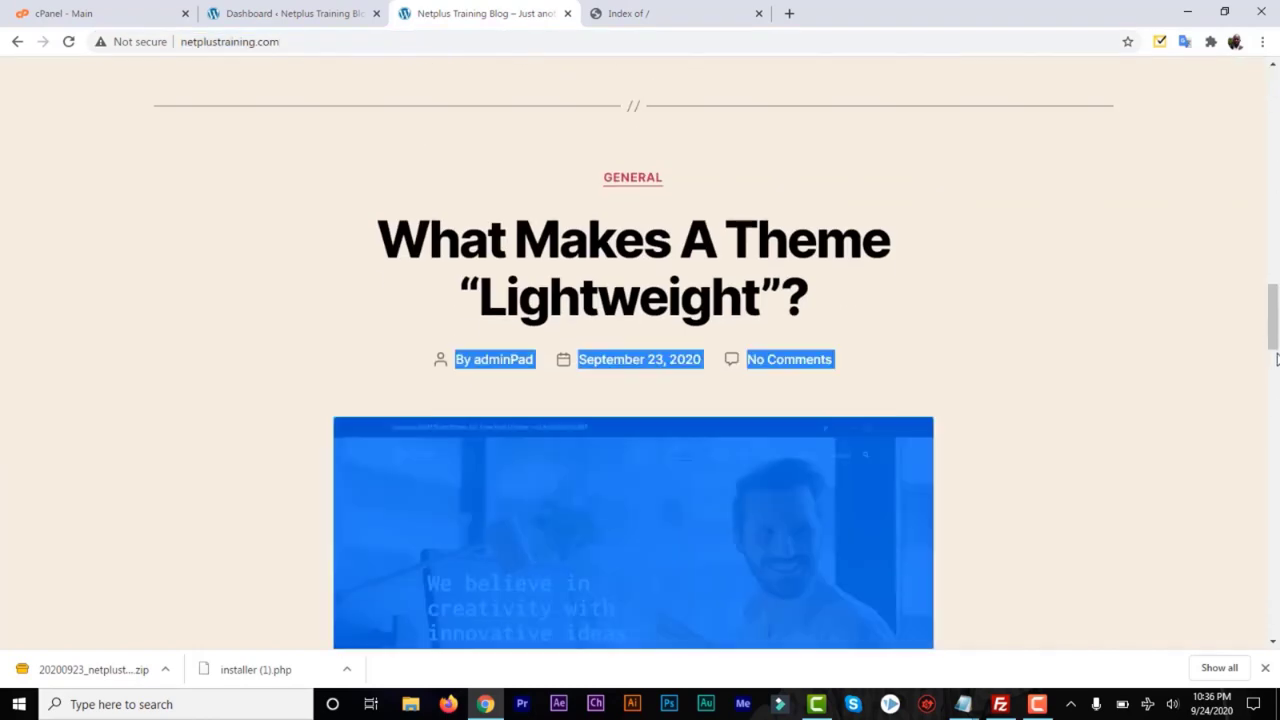
left_click_drag(1275, 335, 1274, 612)
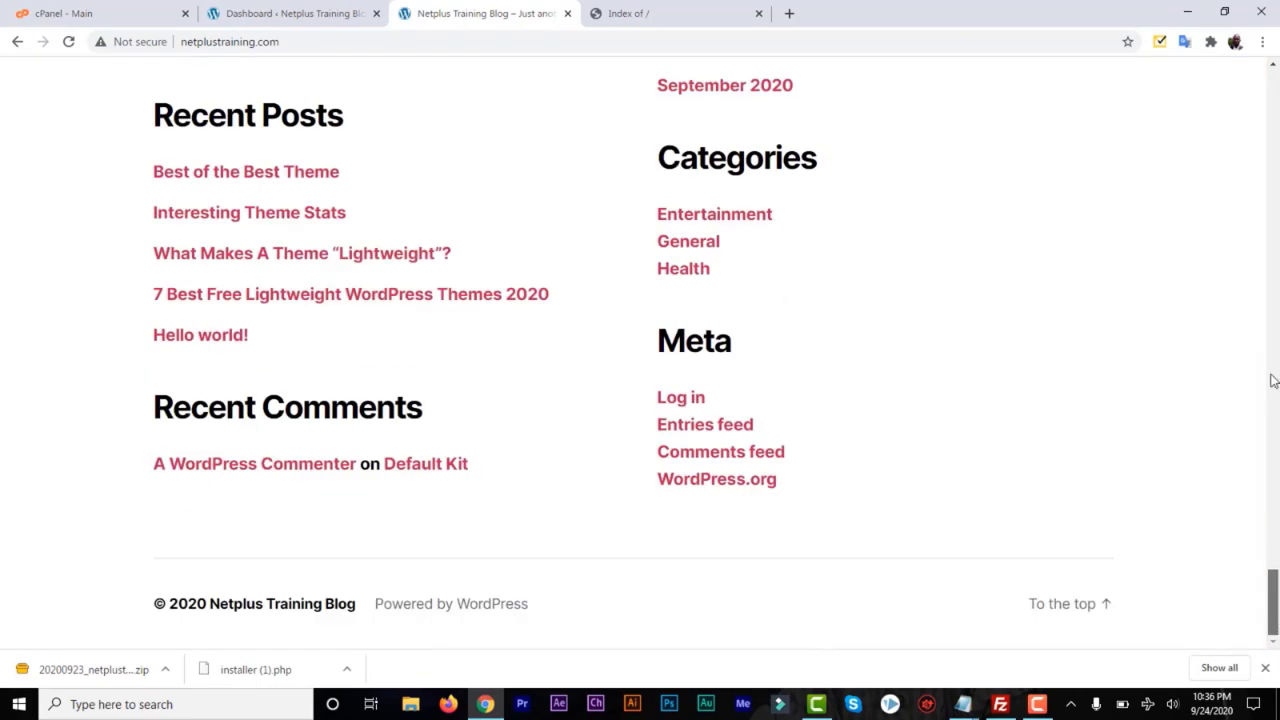
left_click_drag(1273, 380, 1274, 96)
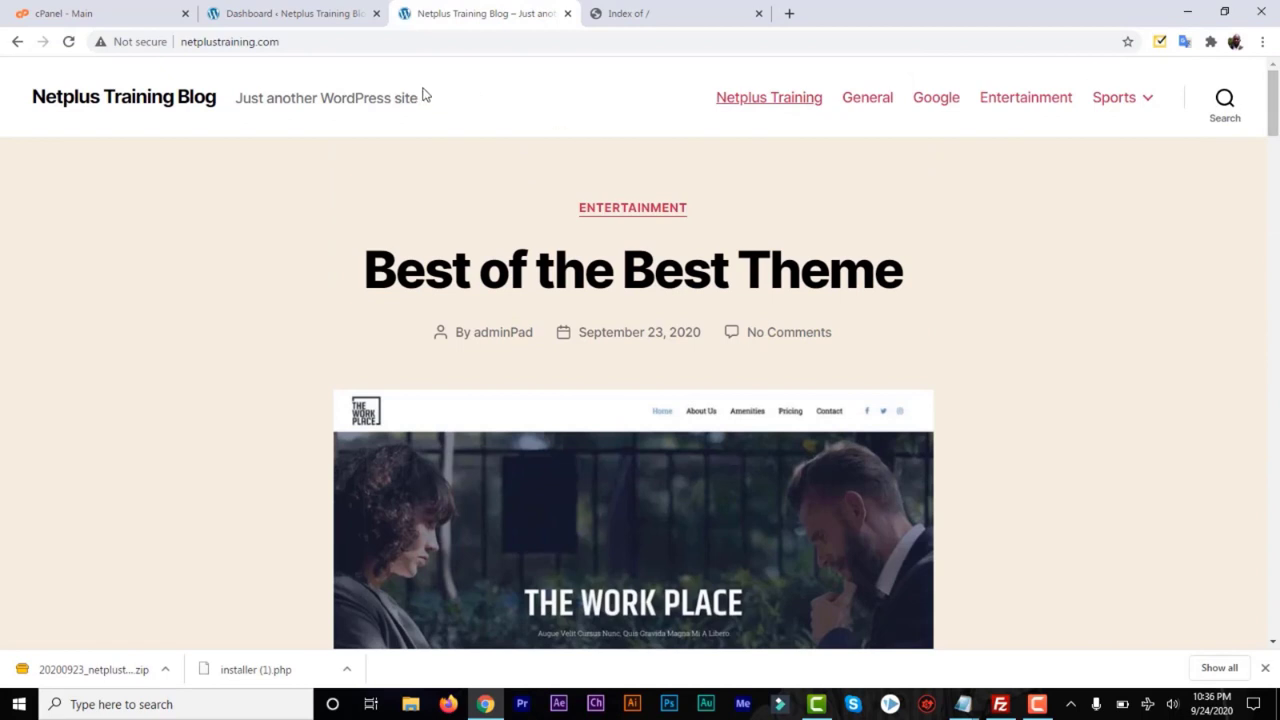
Review the hosting account's cPanel, the Netplus Training Blog's WordPress dashboard and the pages of both domains.
left_click(116, 20)
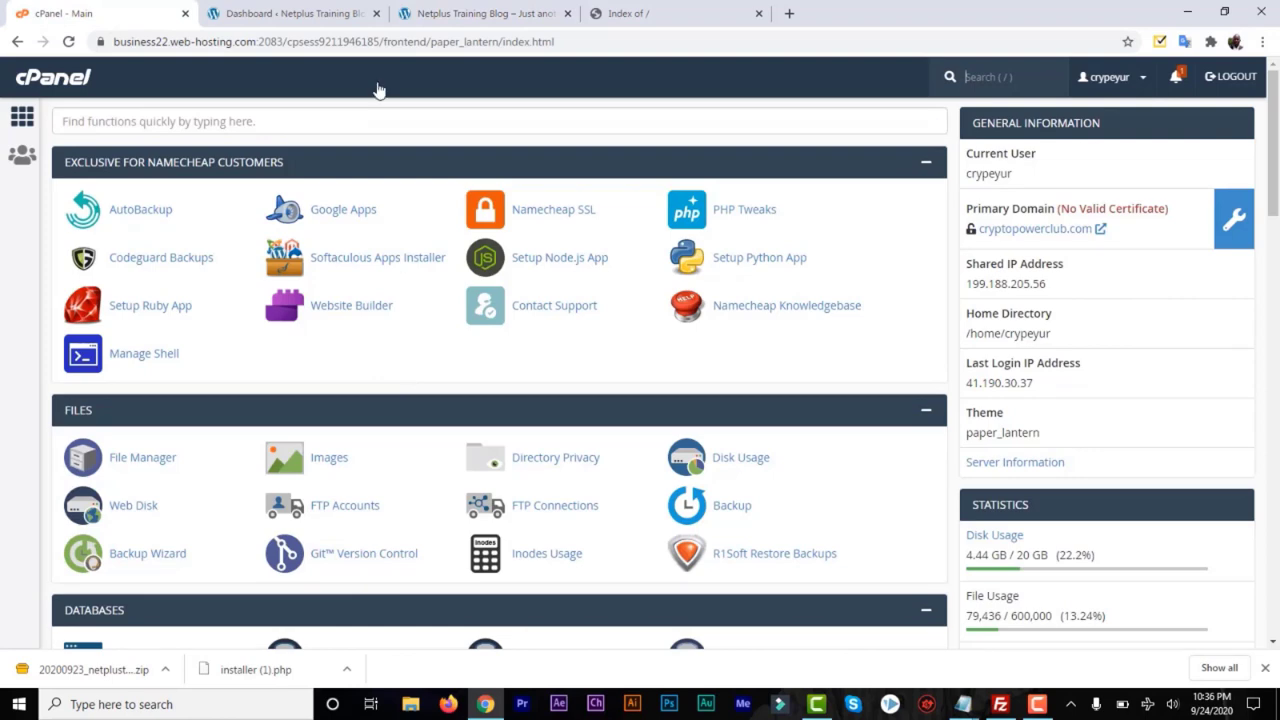
left_click(452, 16)
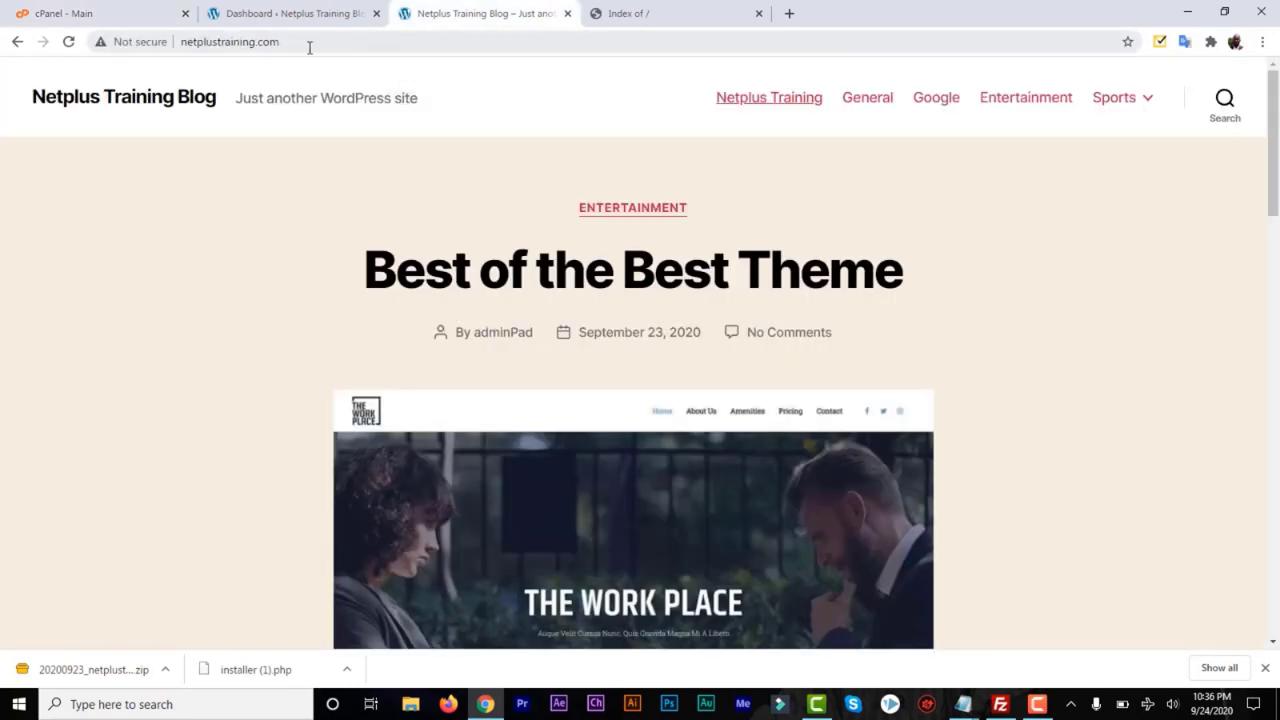
left_click(652, 20)
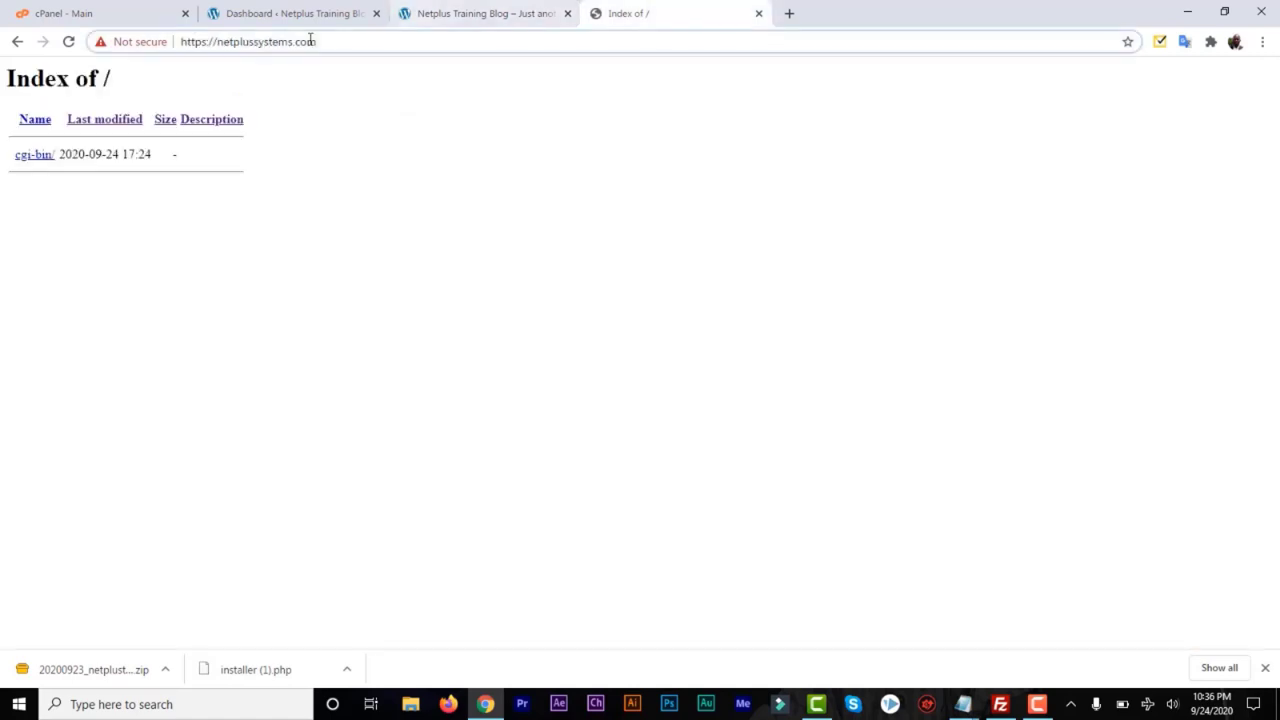
left_click(480, 20)
left_click(327, 15)
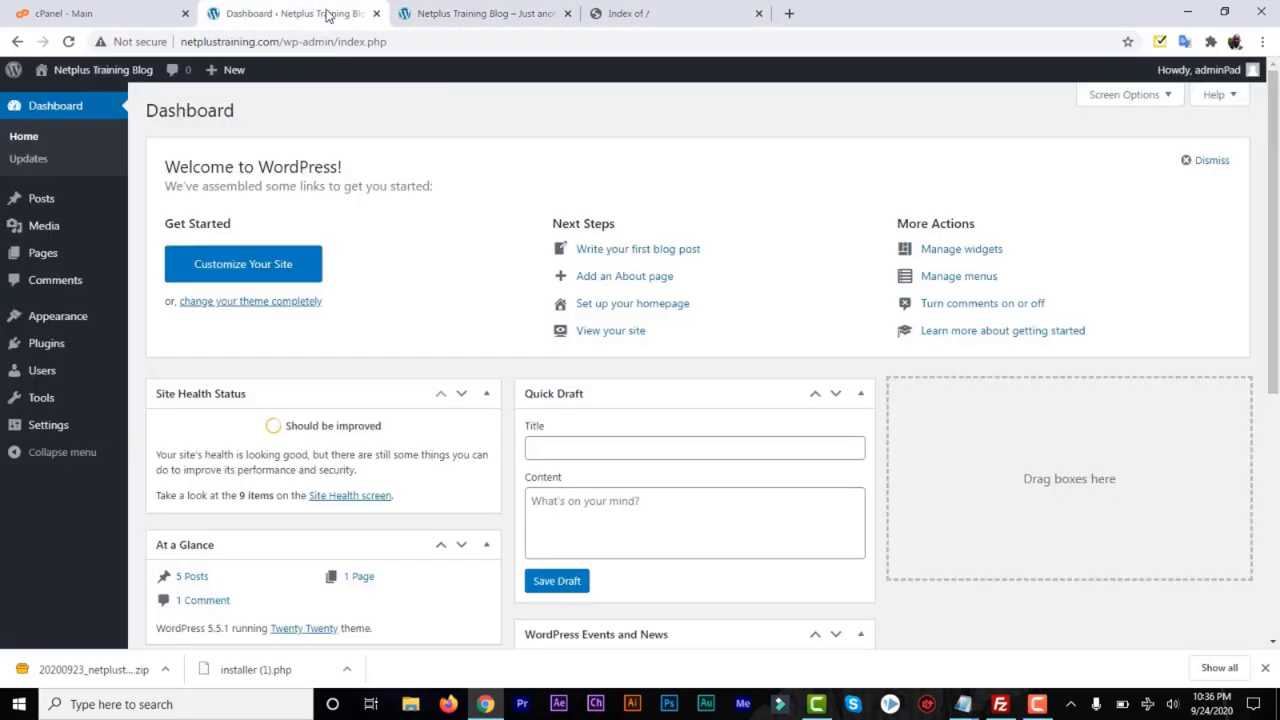
left_click(640, 20)
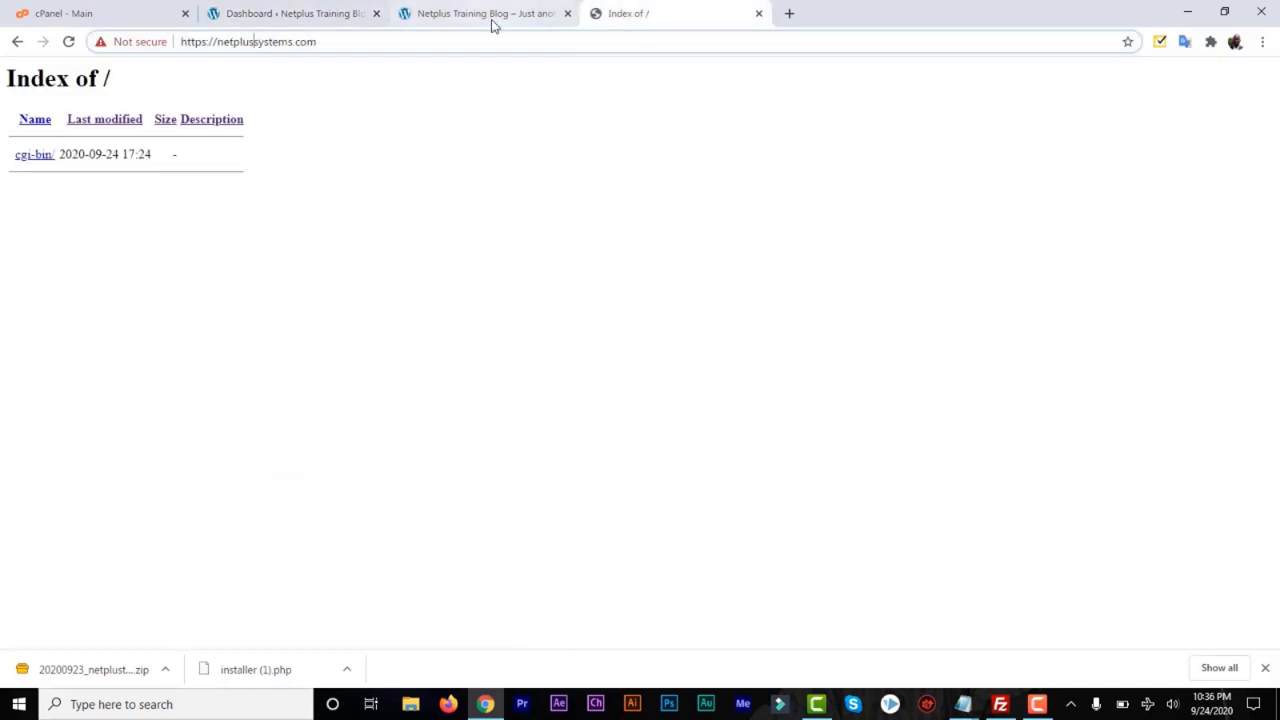
left_click(90, 13)
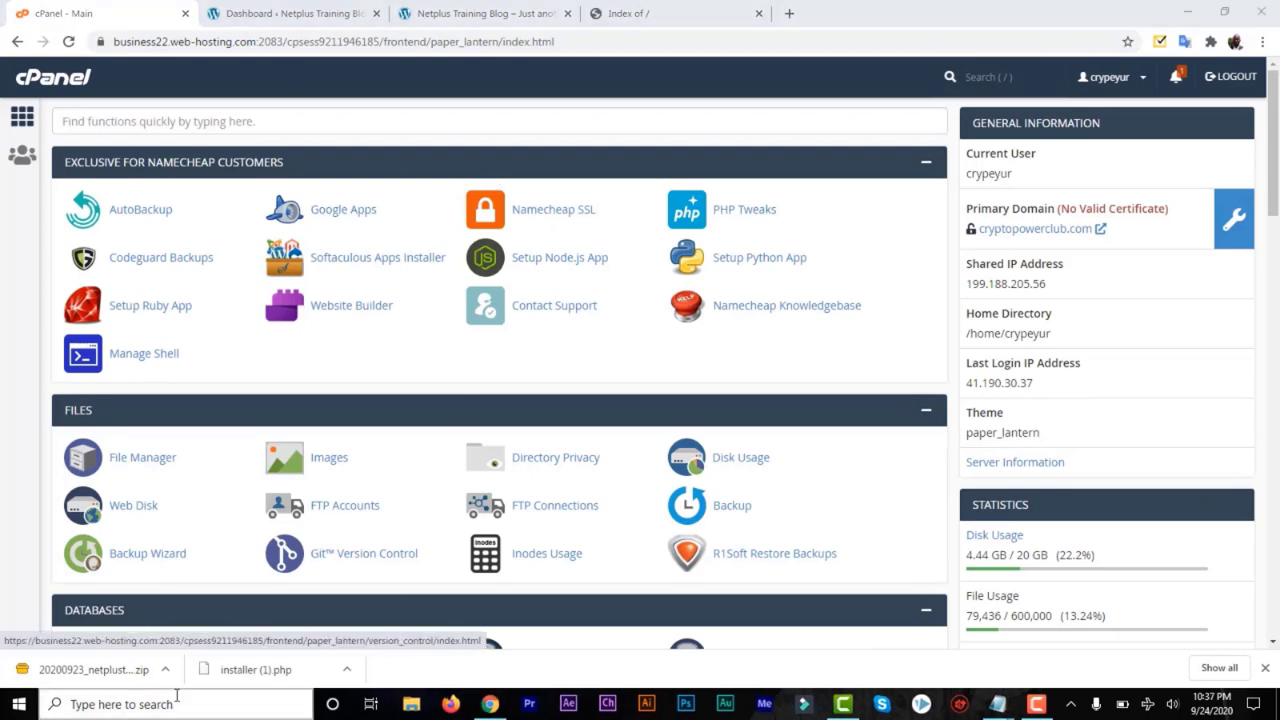
Find FileZilla on the computer and launch it, keeping it open alongside the browser.
left_click(141, 705)
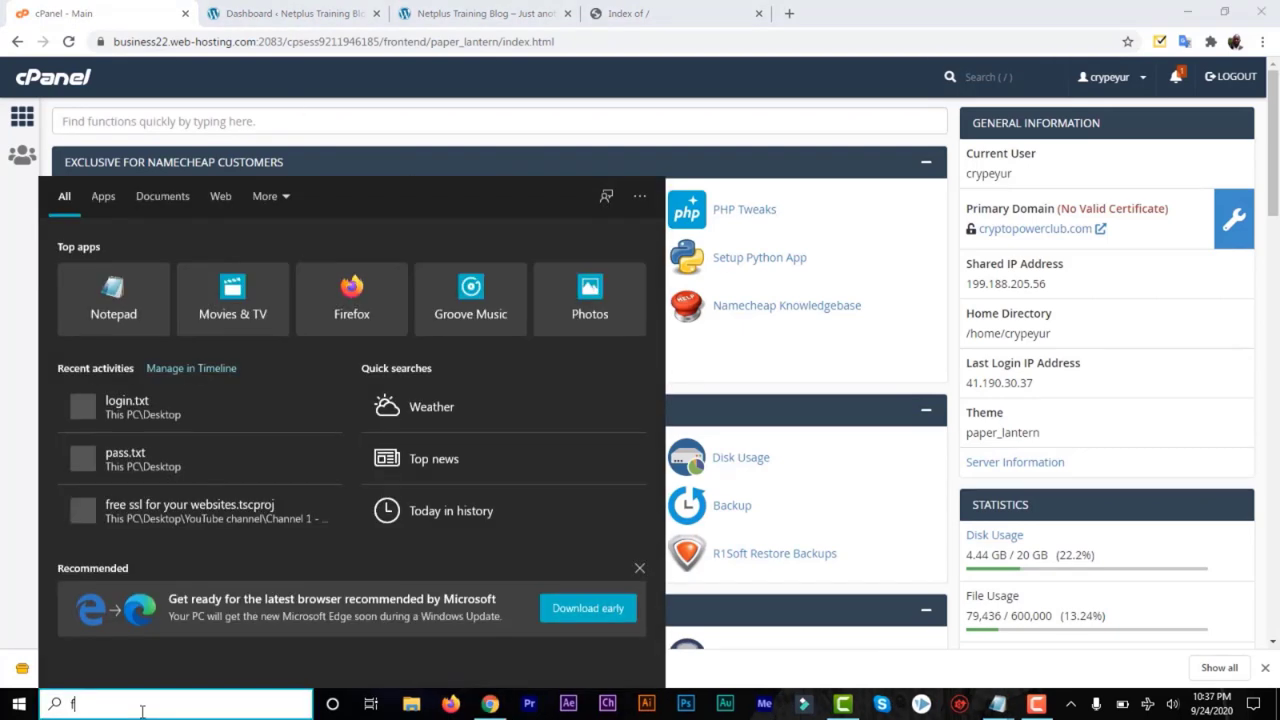
type("file")
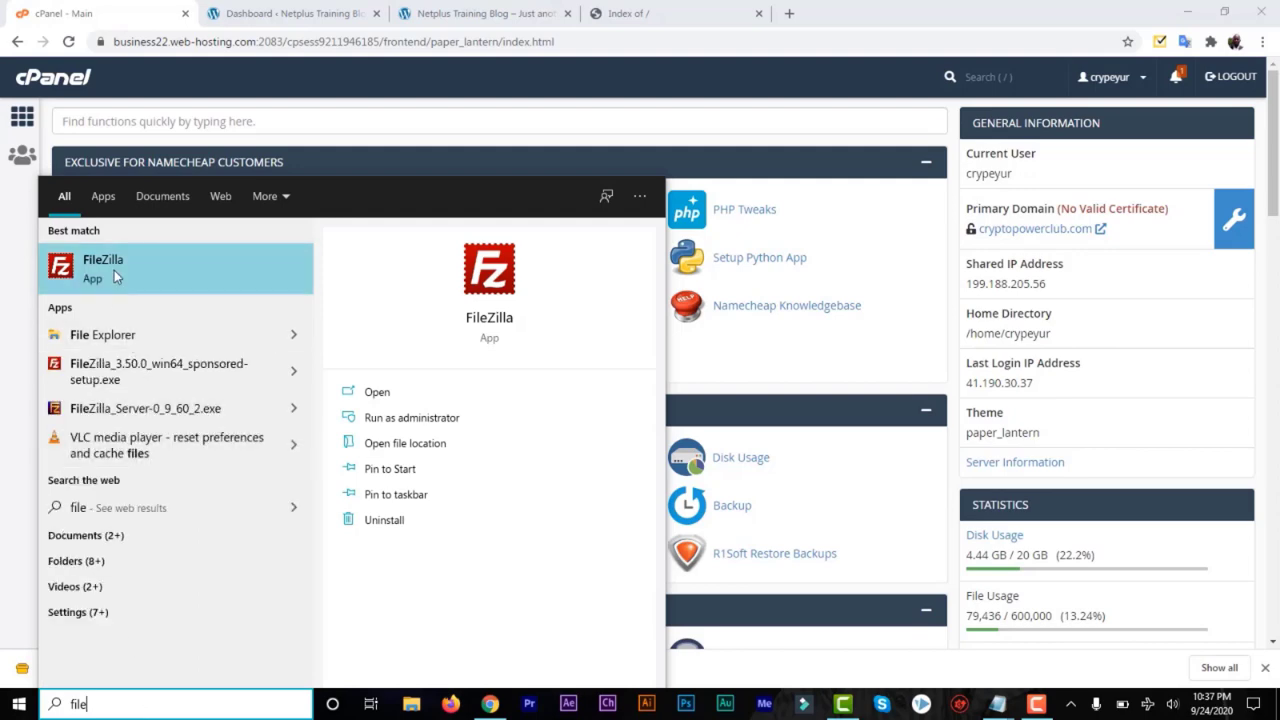
left_click(115, 266)
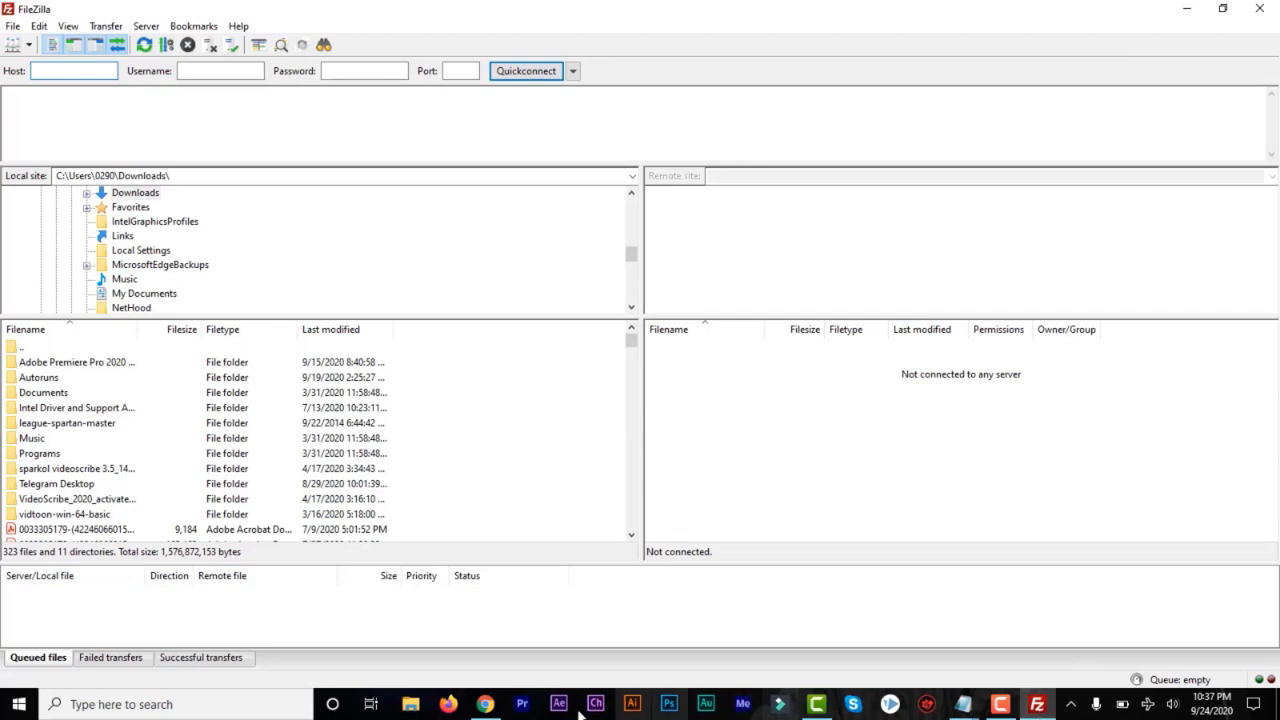
left_click(486, 704)
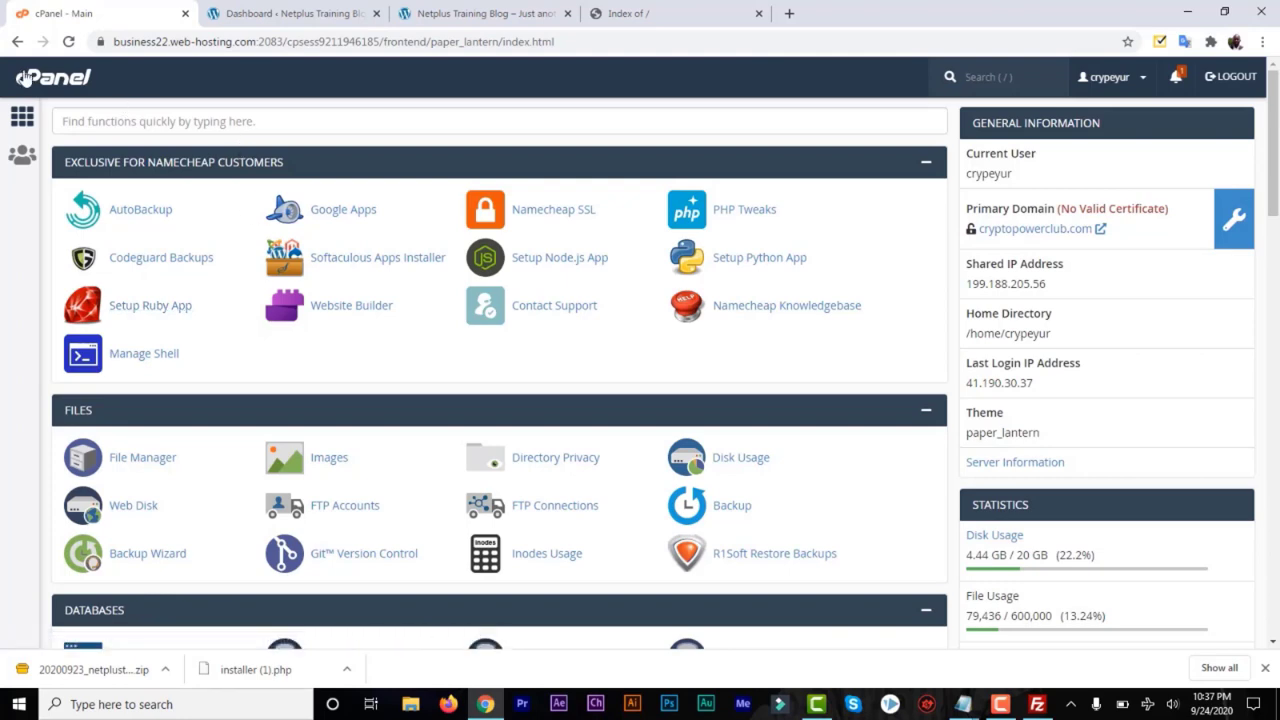
left_click(1038, 705)
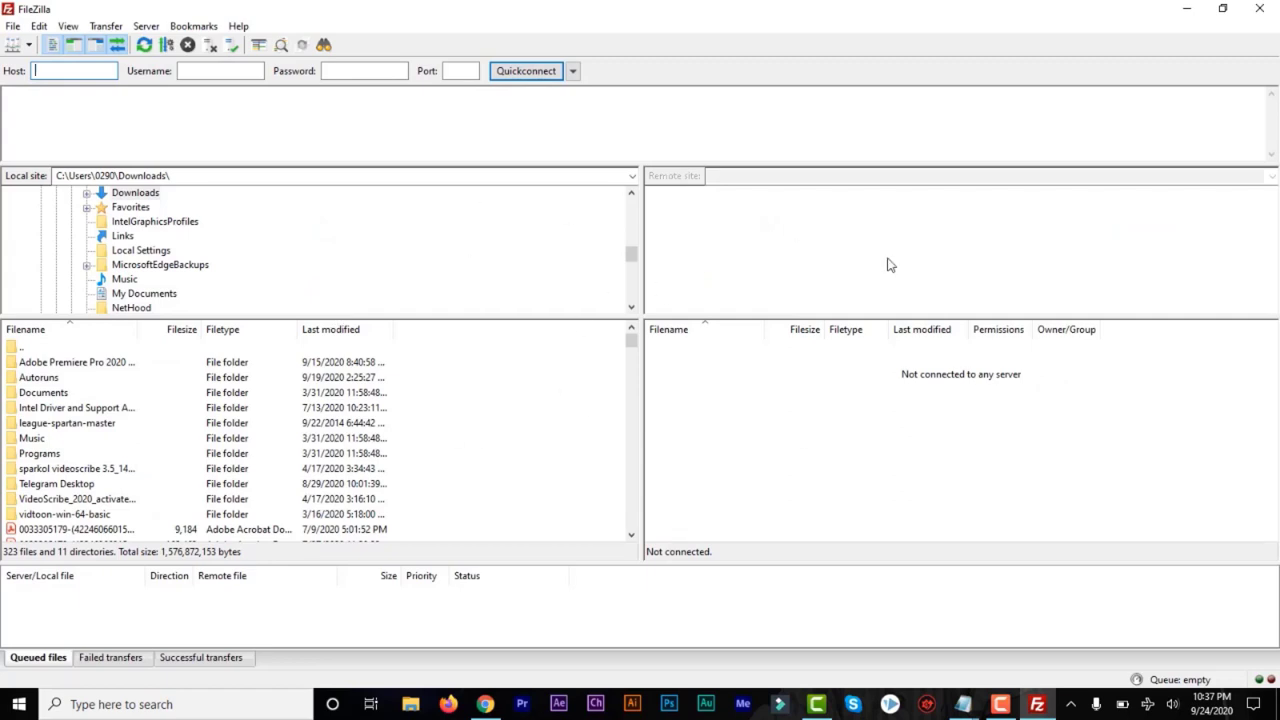
Switch to Chrome and open the netplustraining.com folder in cPanel's File Manager.
left_click(485, 704)
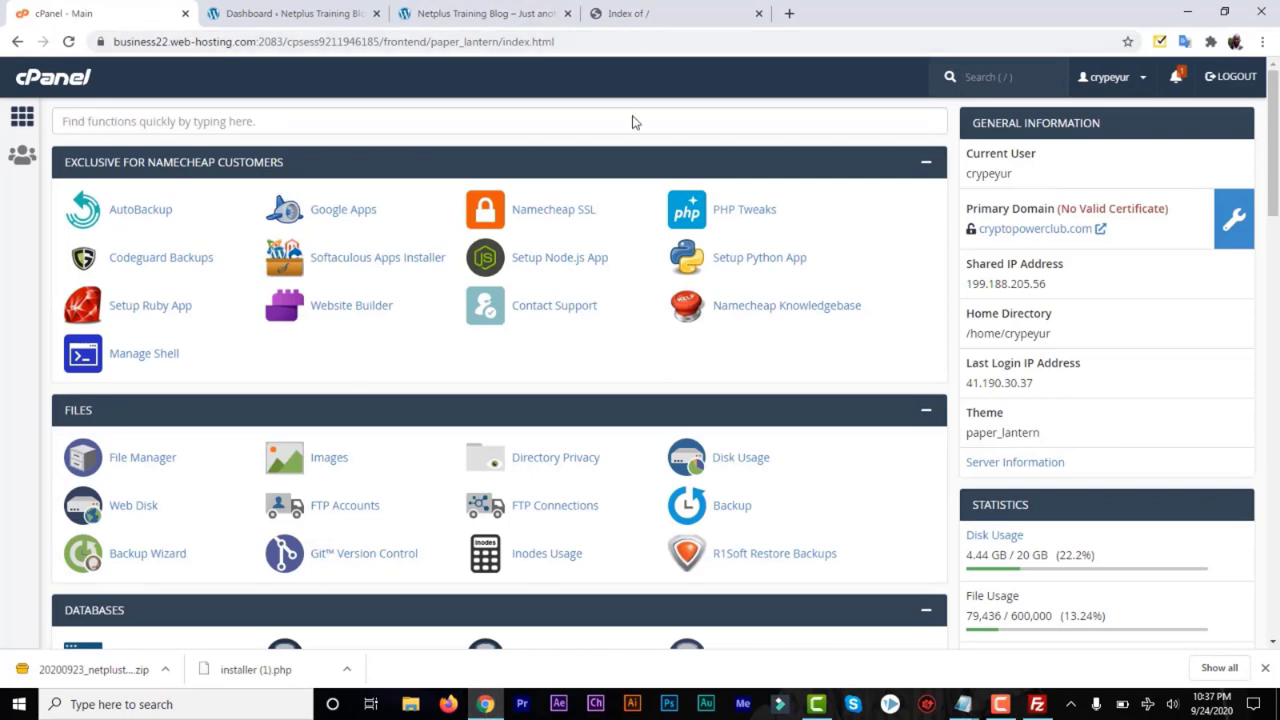
left_click(143, 462)
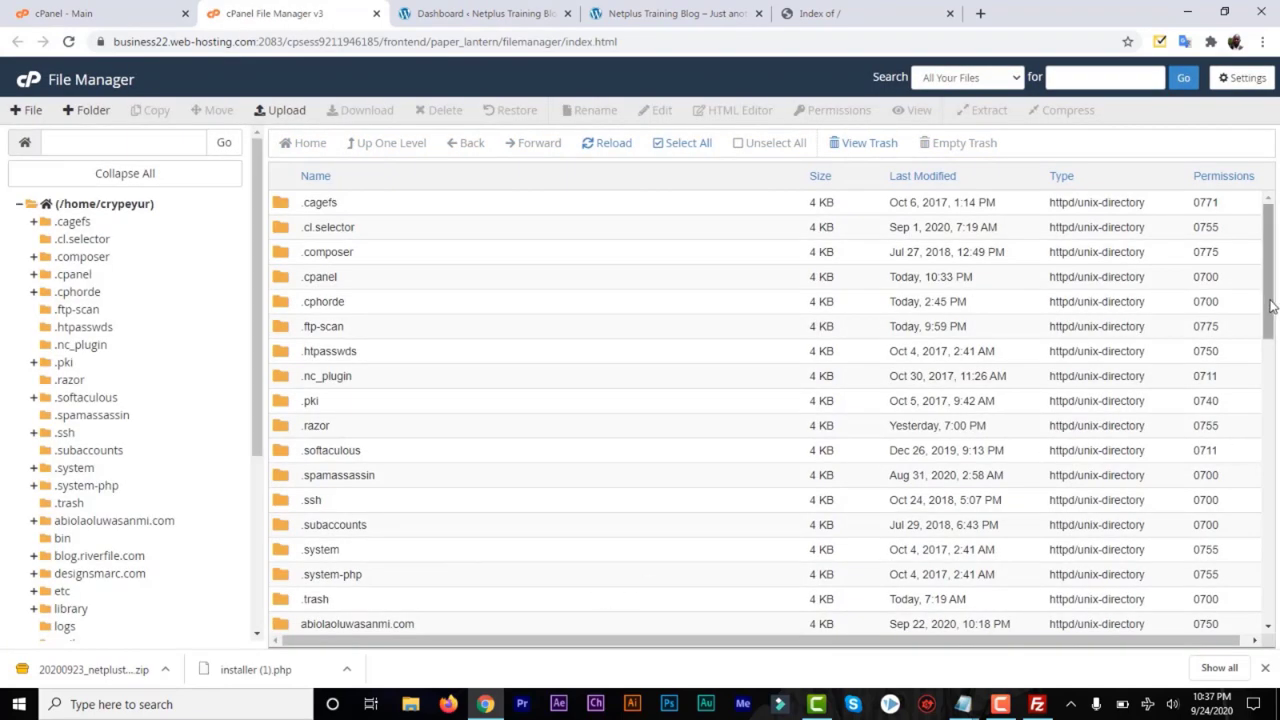
left_click_drag(1271, 305, 1271, 433)
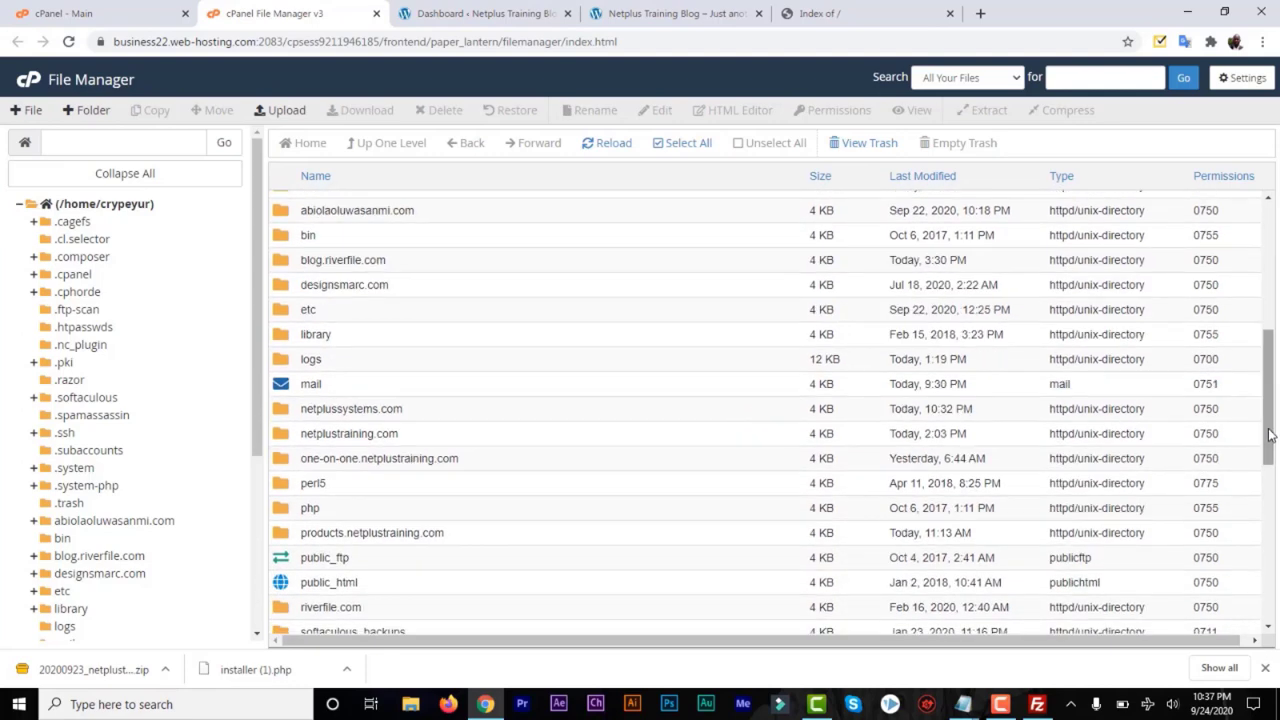
double_click(410, 436)
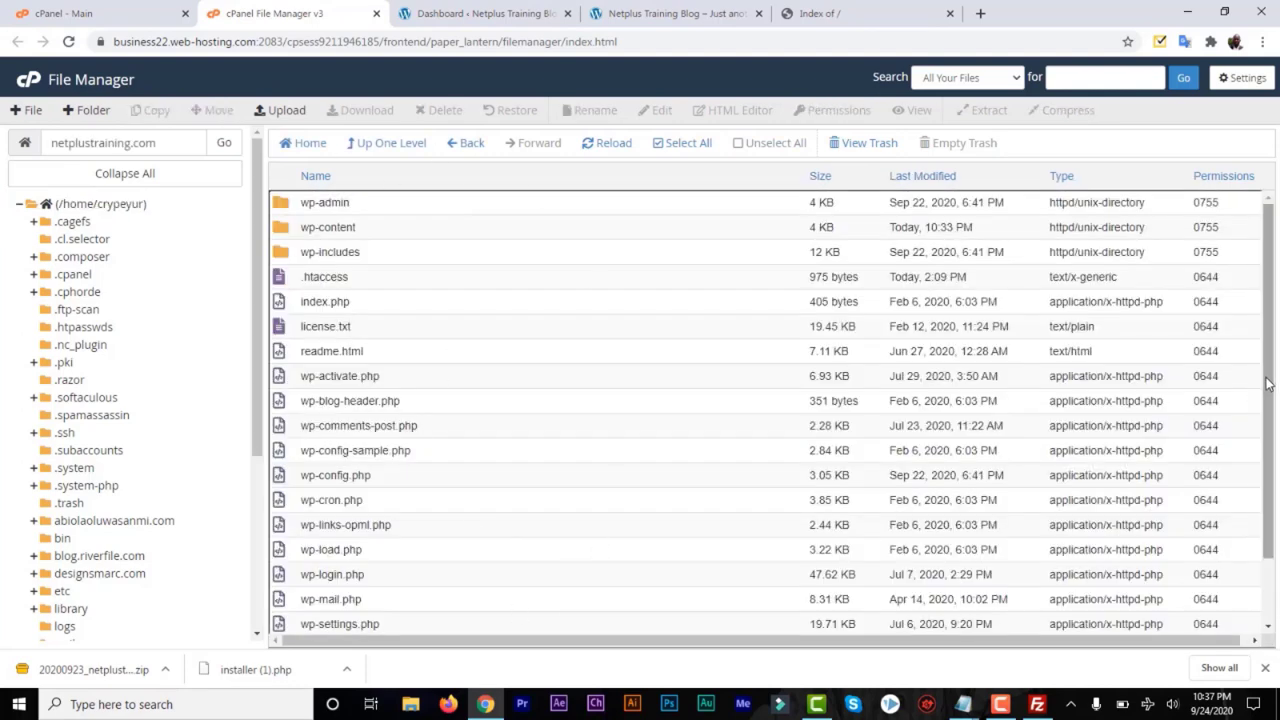
left_click_drag(1269, 386, 1257, 359)
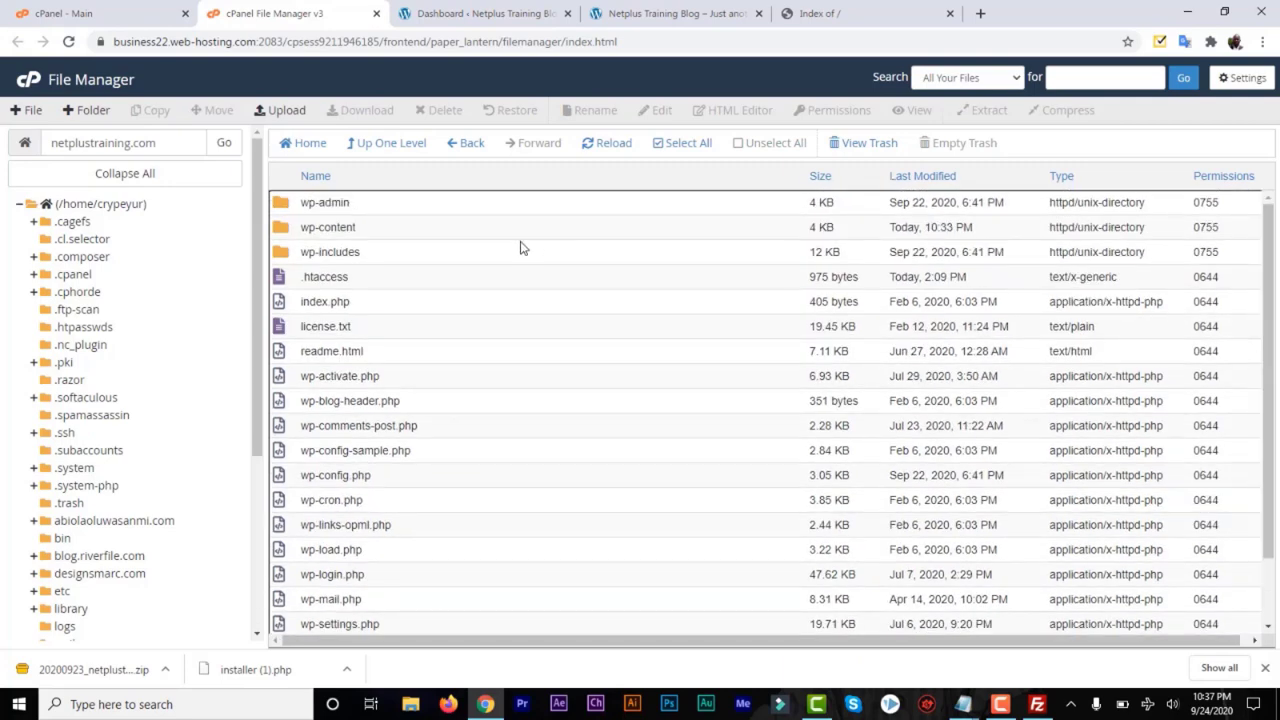
Compress everything in the netplustraining.com folder, from wp-admin through xmlrpc.php, into one zip archive.
left_click(387, 204)
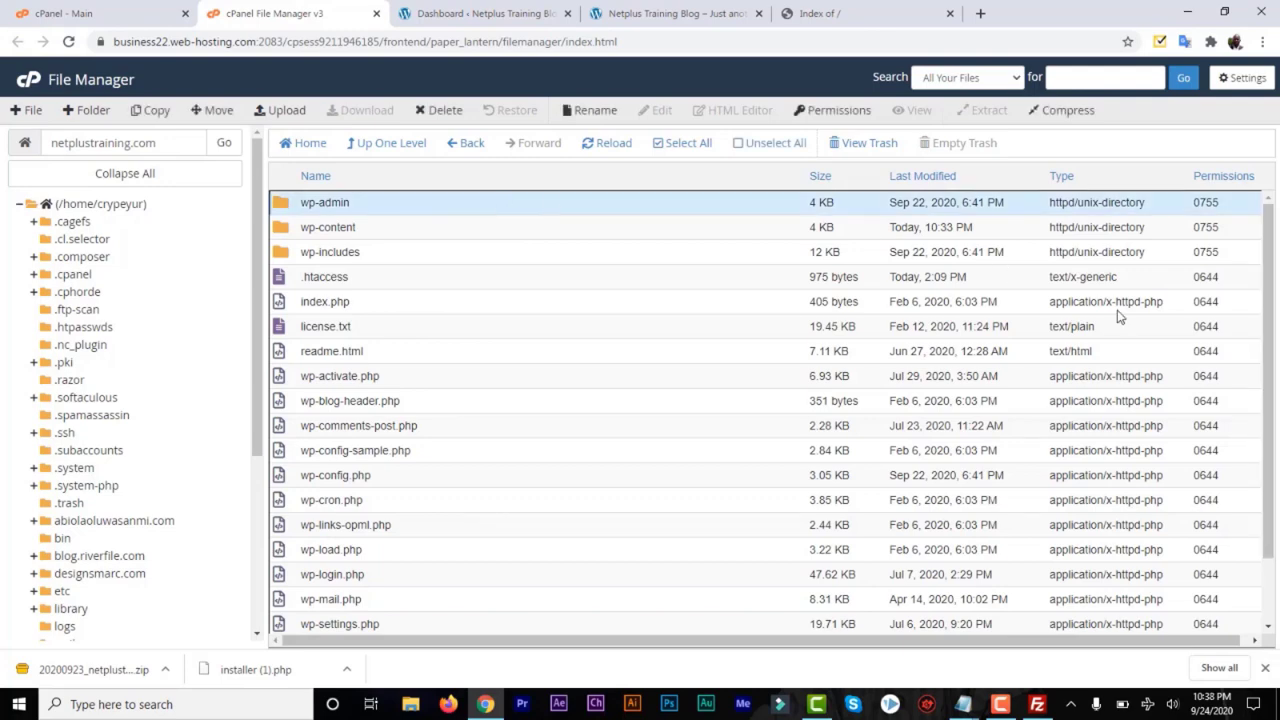
scroll(1273, 363, "down", 1)
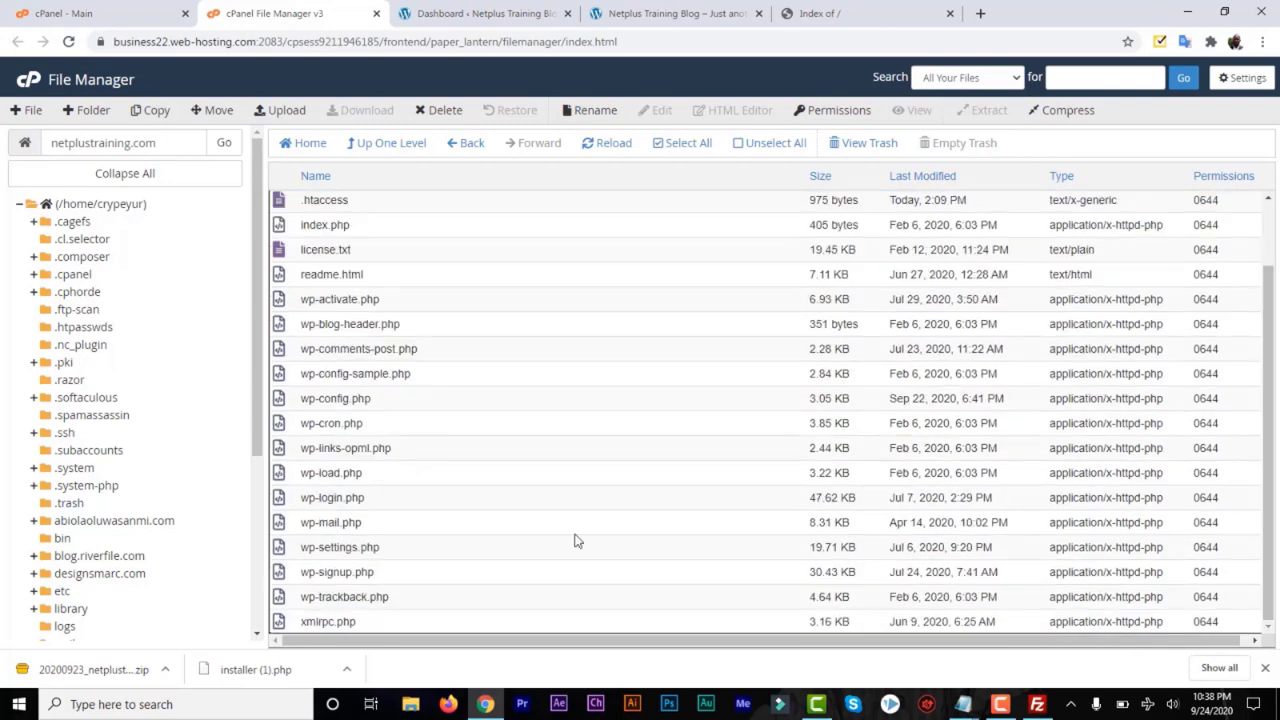
left_click(388, 623, "shift")
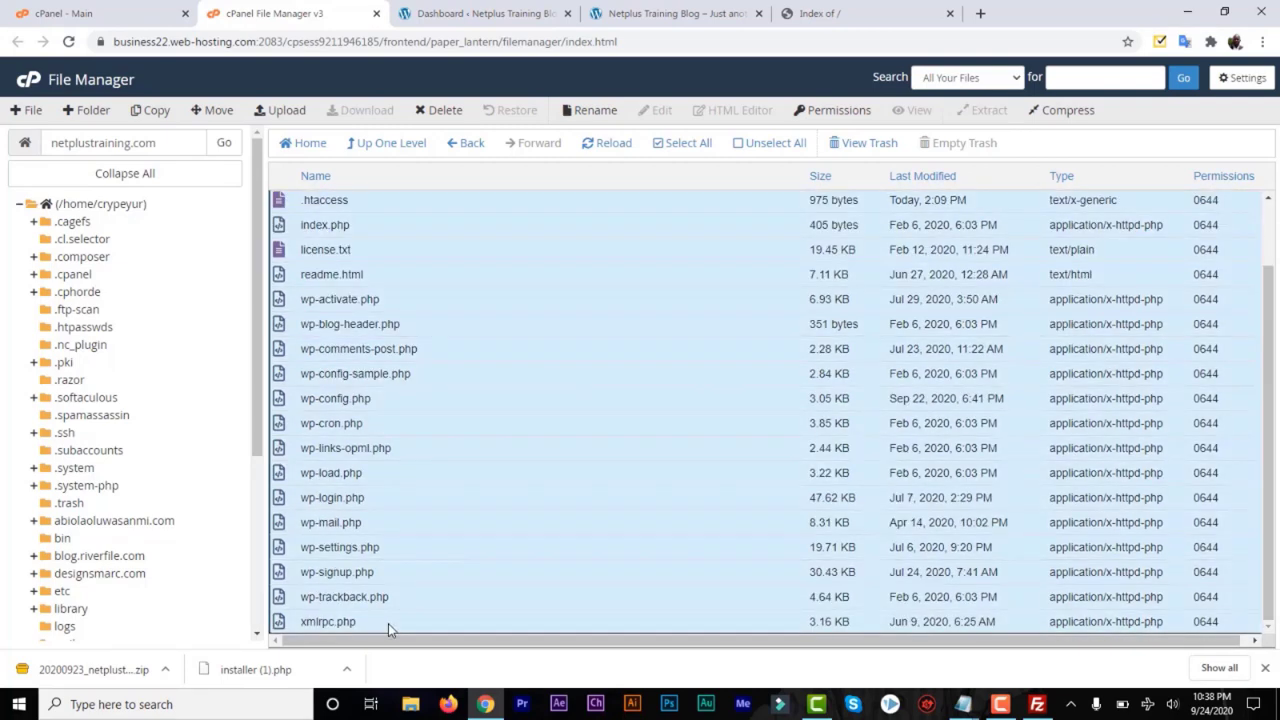
right_click(488, 354)
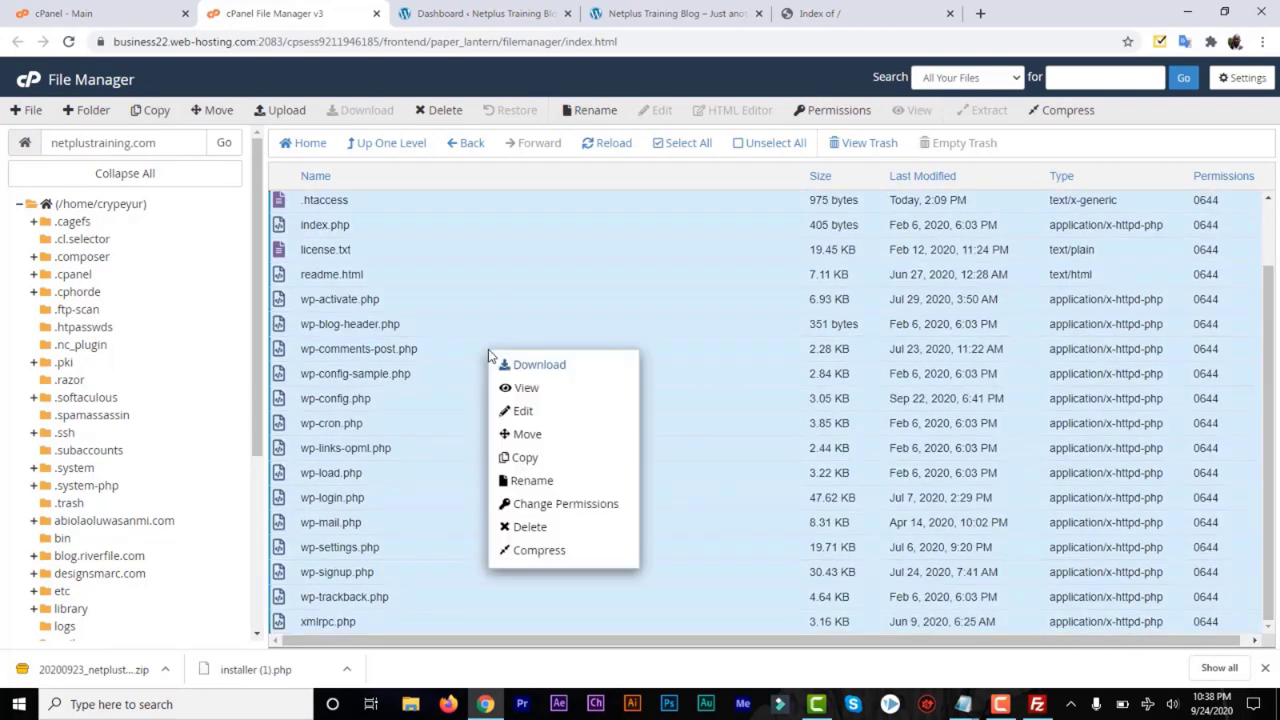
left_click(538, 553)
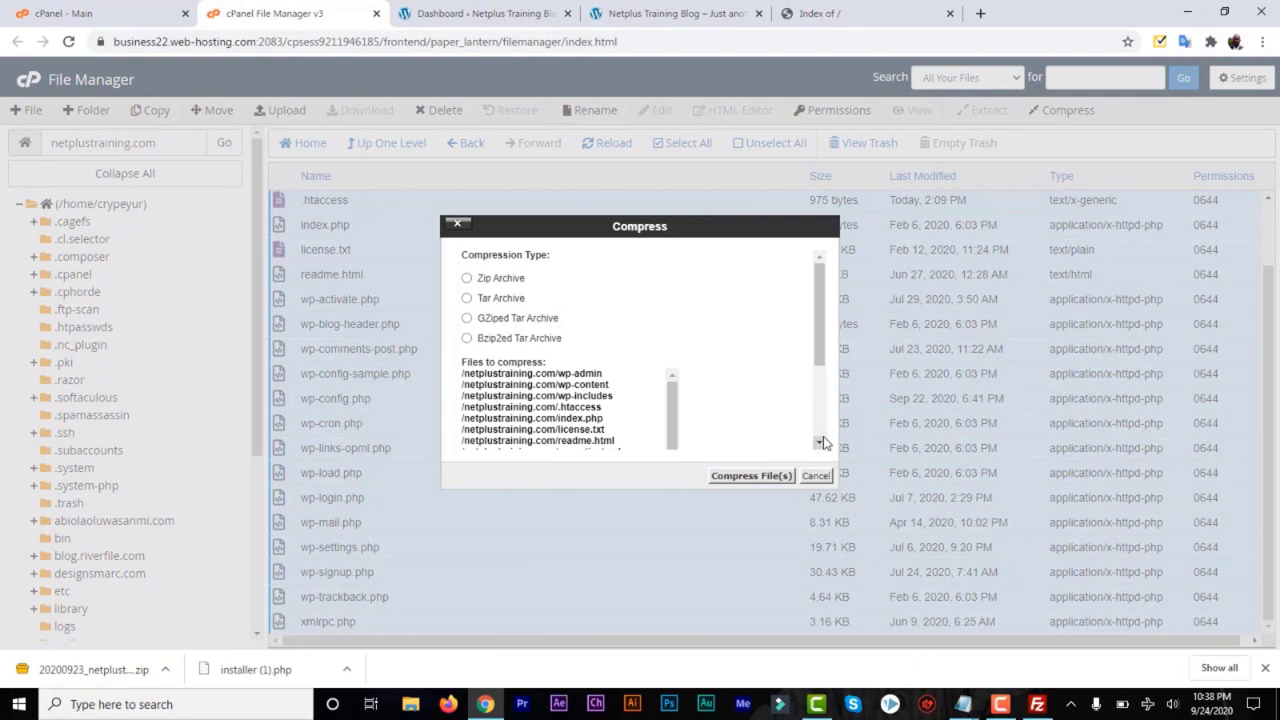
left_click(751, 477)
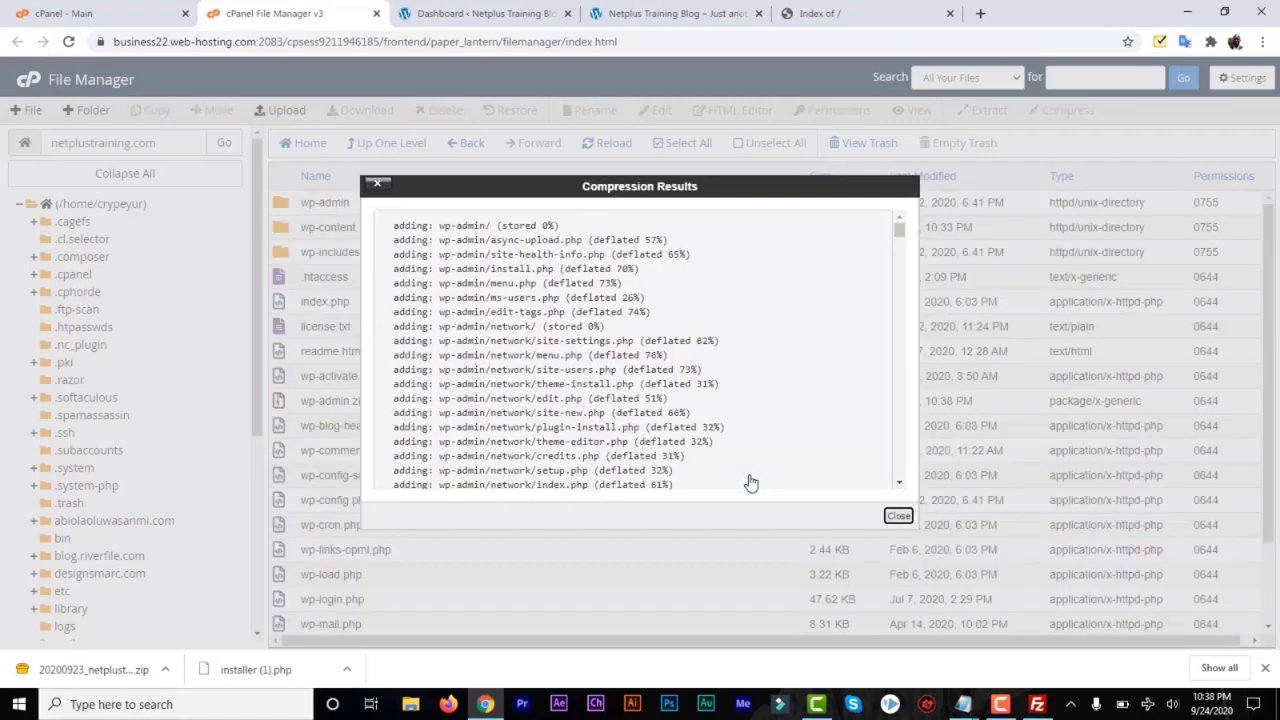
left_click(887, 519)
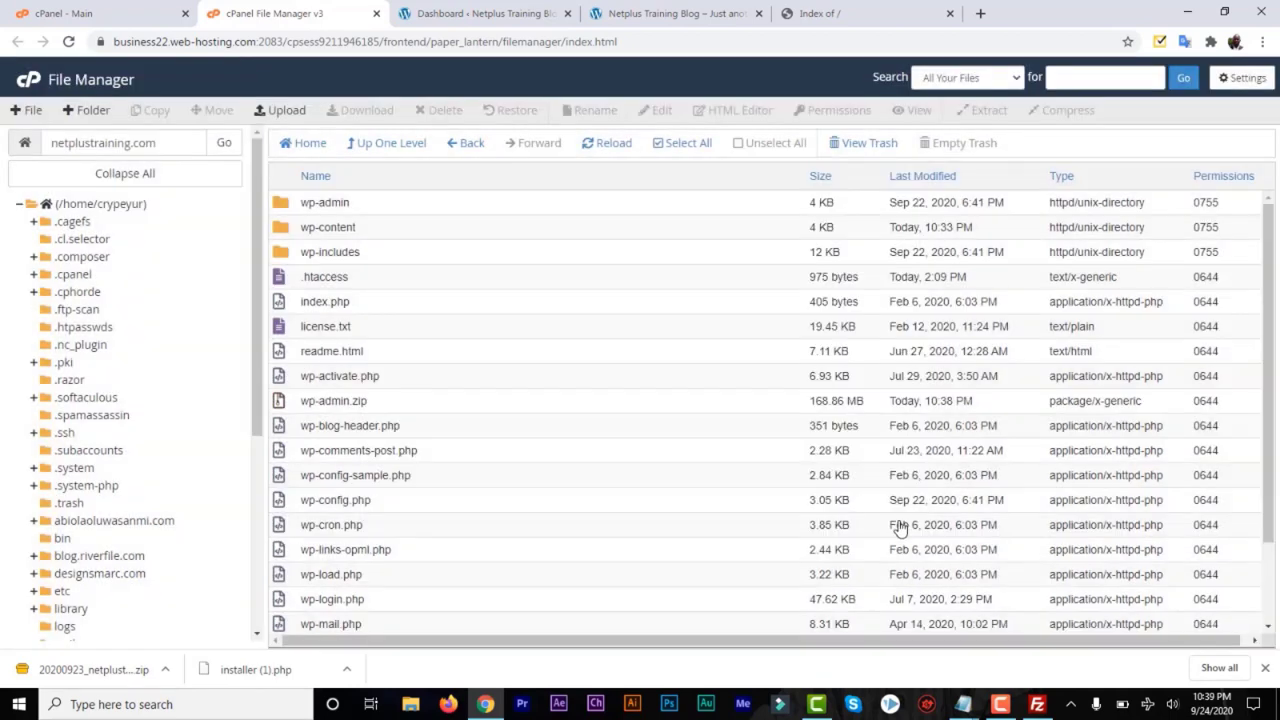
Rename the wp-admin.zip archive in the netplustraining.com folder to siteA.zip.
left_click(369, 405)
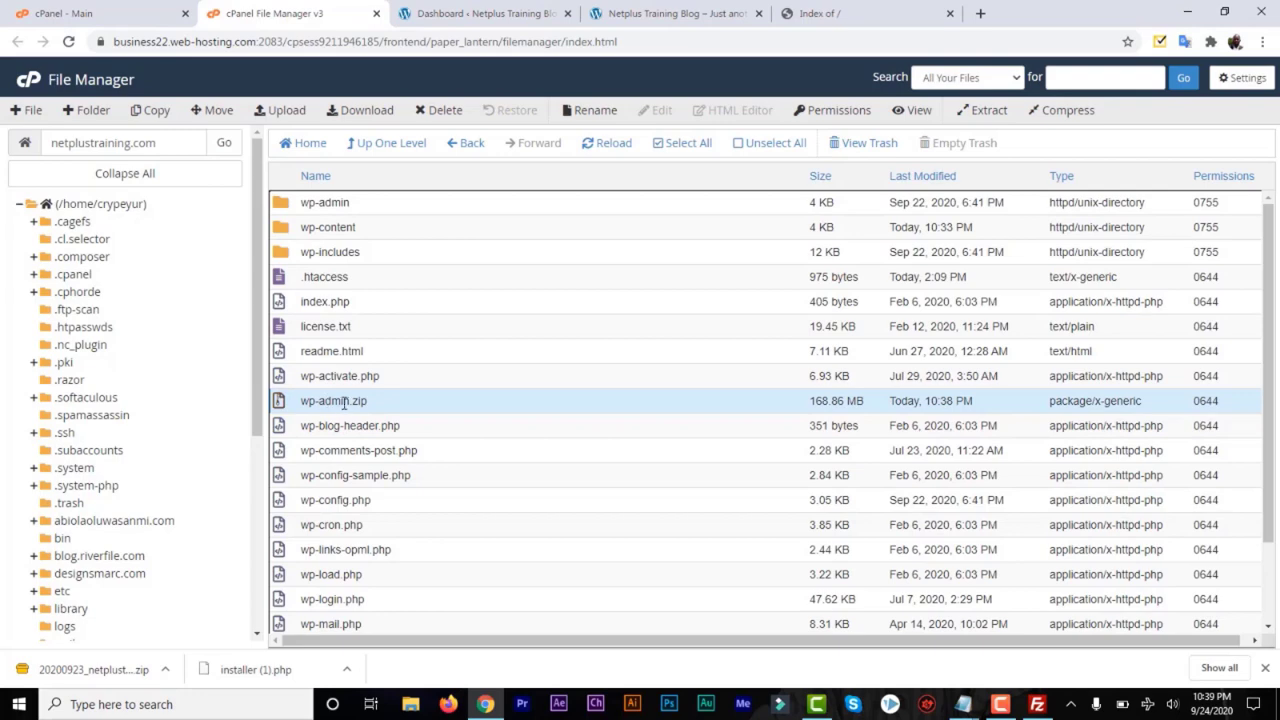
right_click(347, 403)
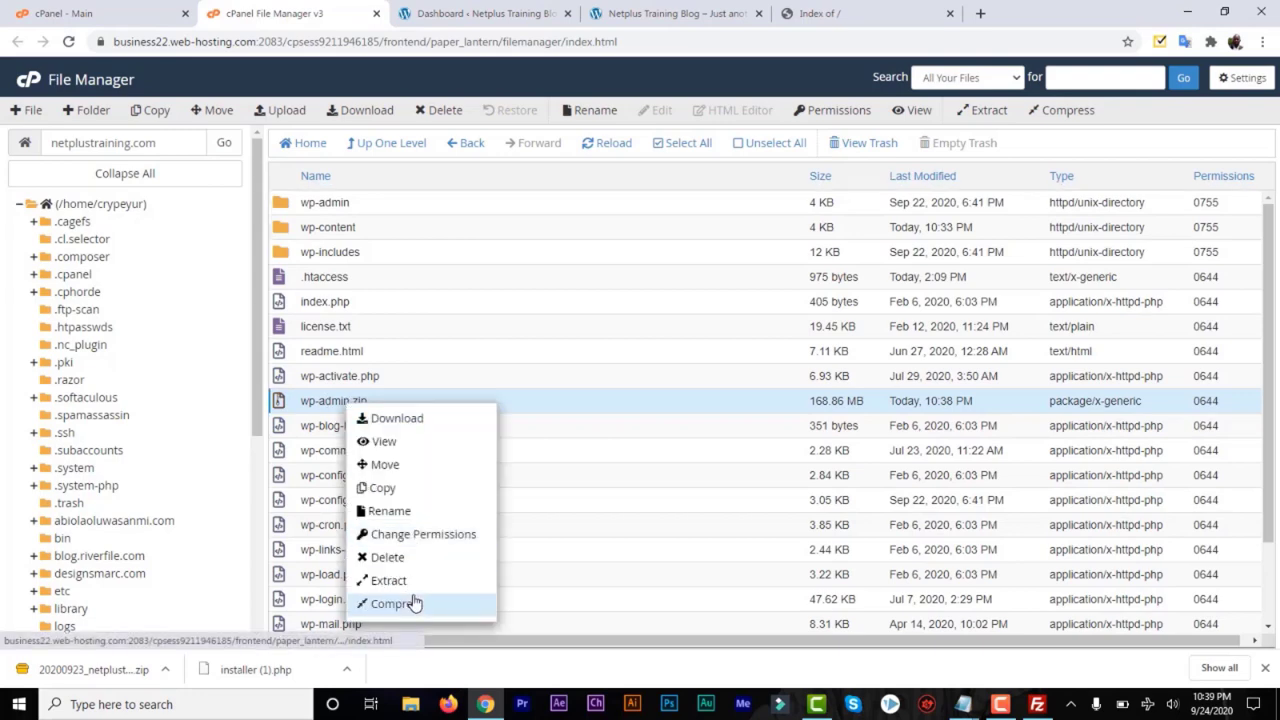
left_click(390, 511)
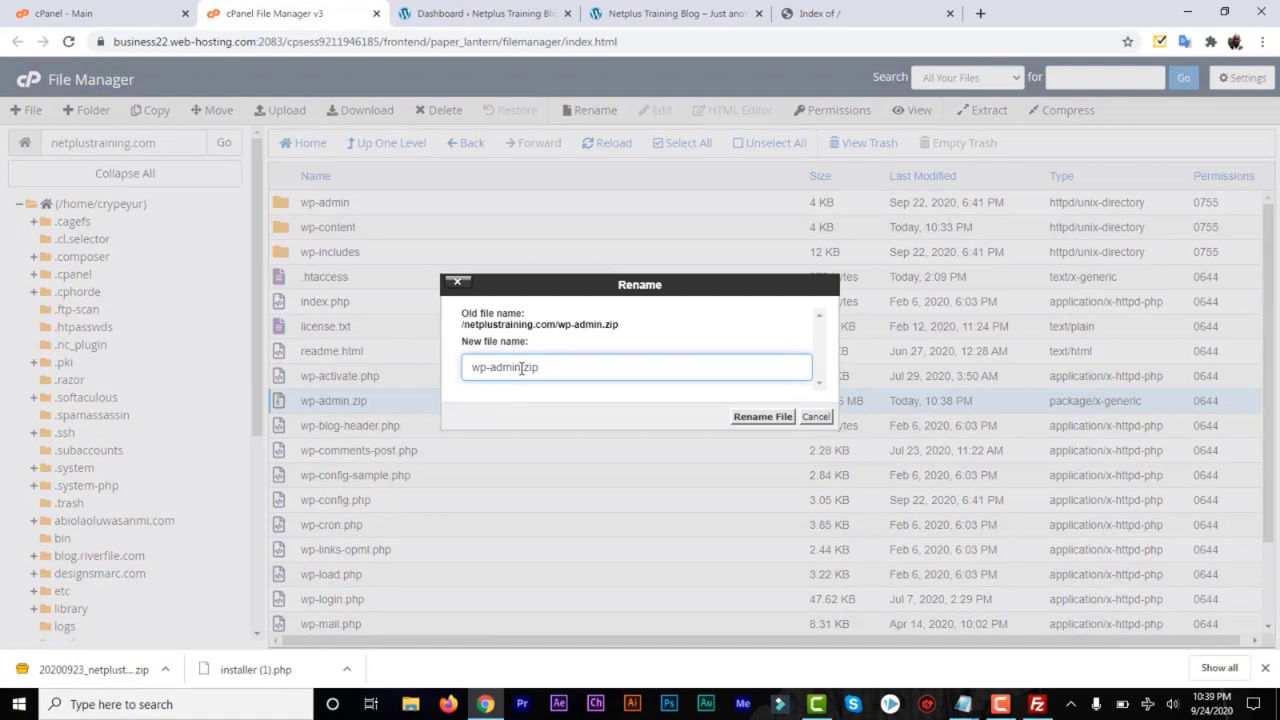
left_click_drag(521, 368, 471, 370)
type("siteA")
left_click(772, 424)
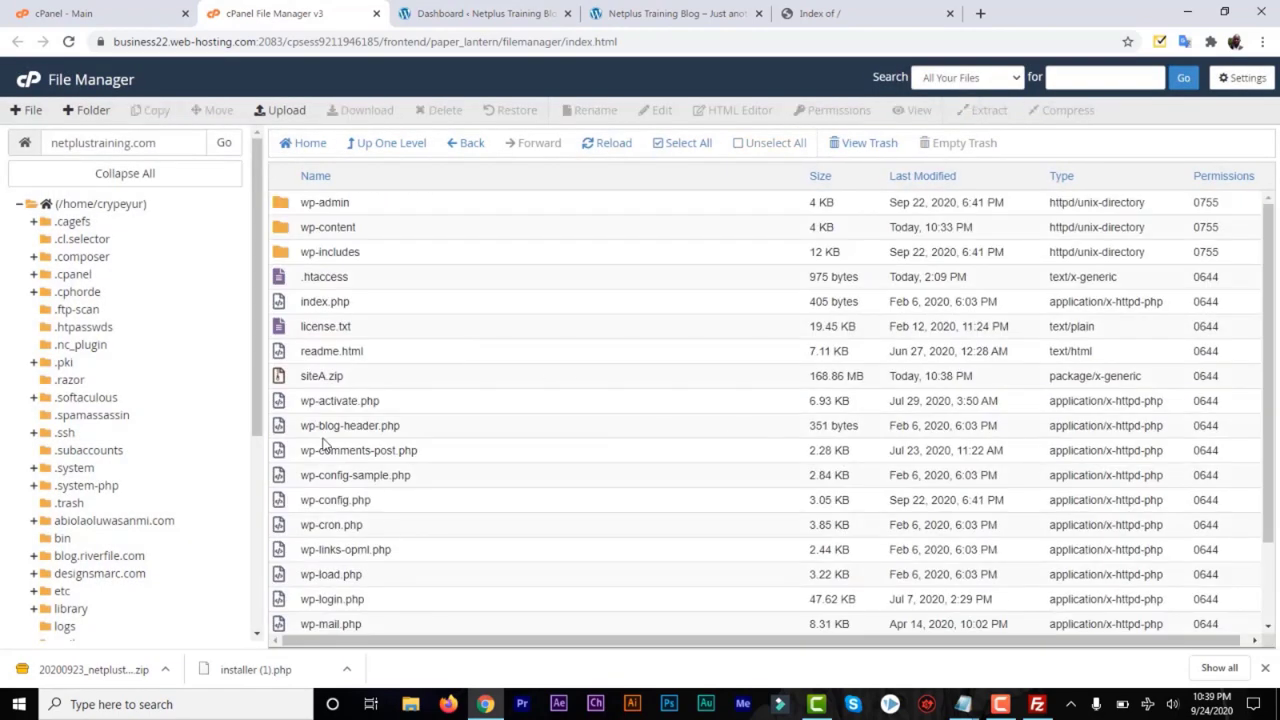
Download siteA.zip from the netplustraining.com folder to the computer, and permanently delete the archive from the server, skipping the trash.
left_click(347, 376)
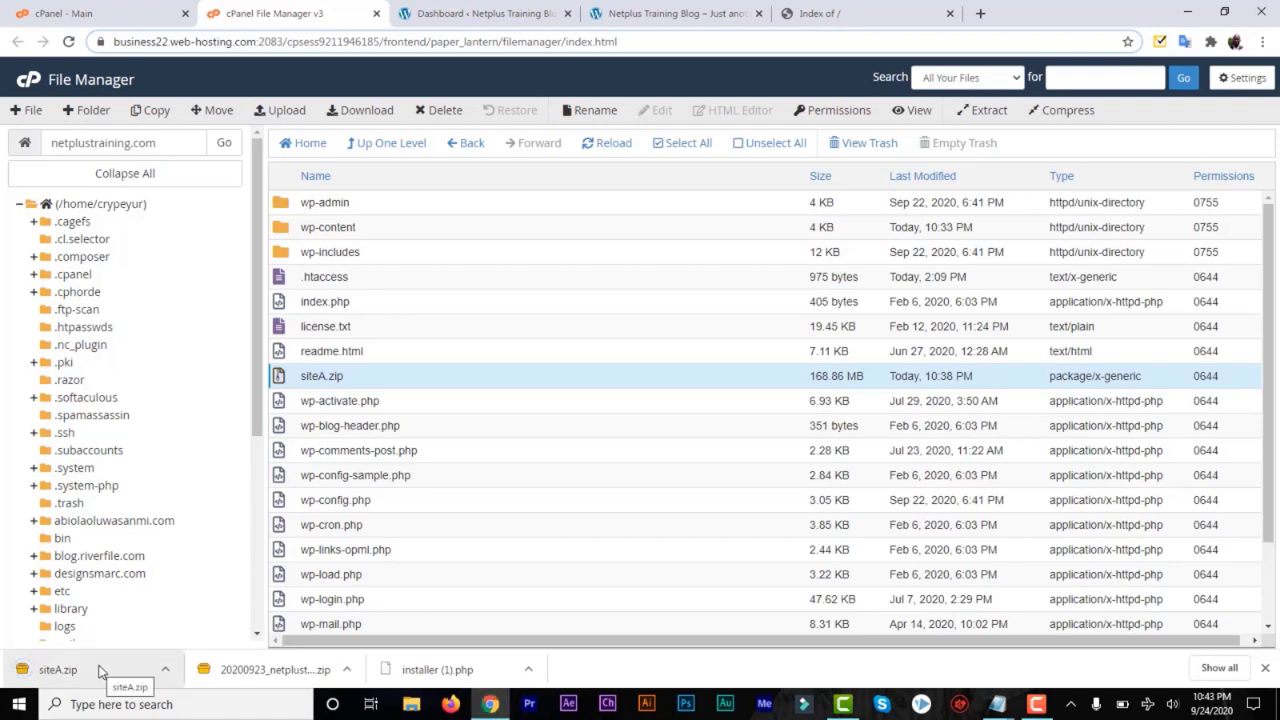
left_click(400, 386)
left_click(400, 386)
right_click(400, 386)
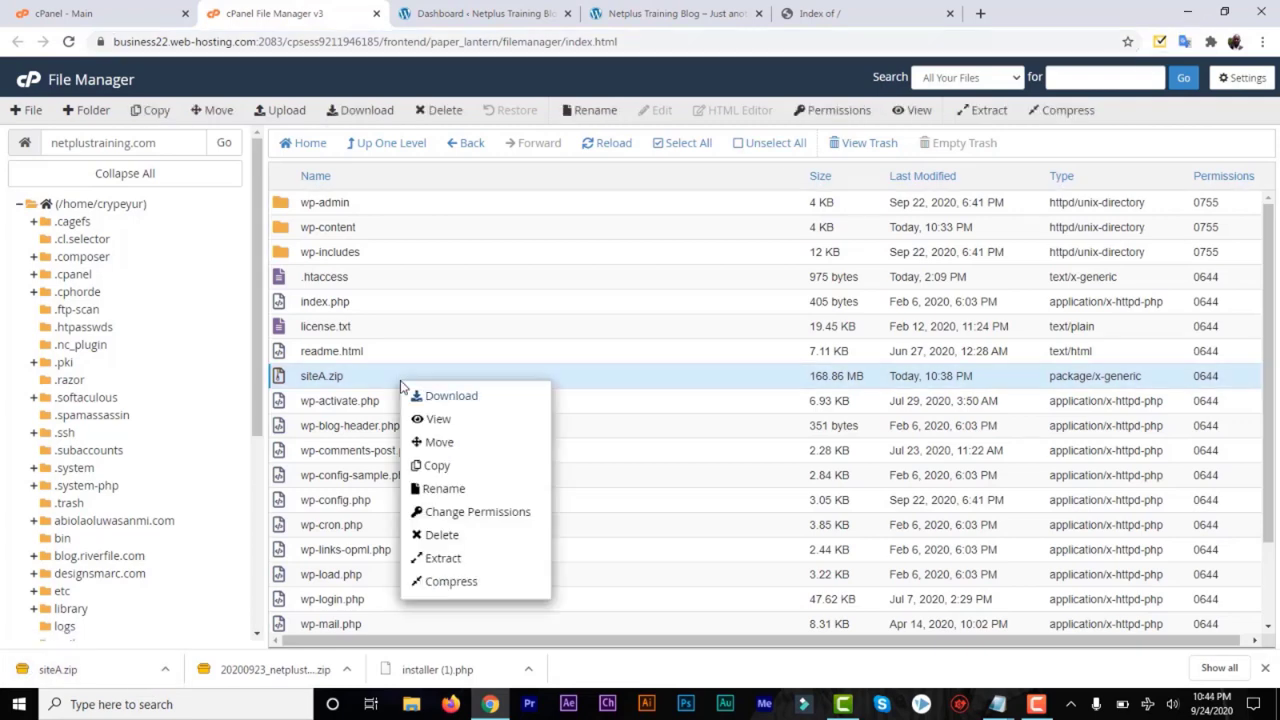
left_click(443, 535)
left_click(475, 358)
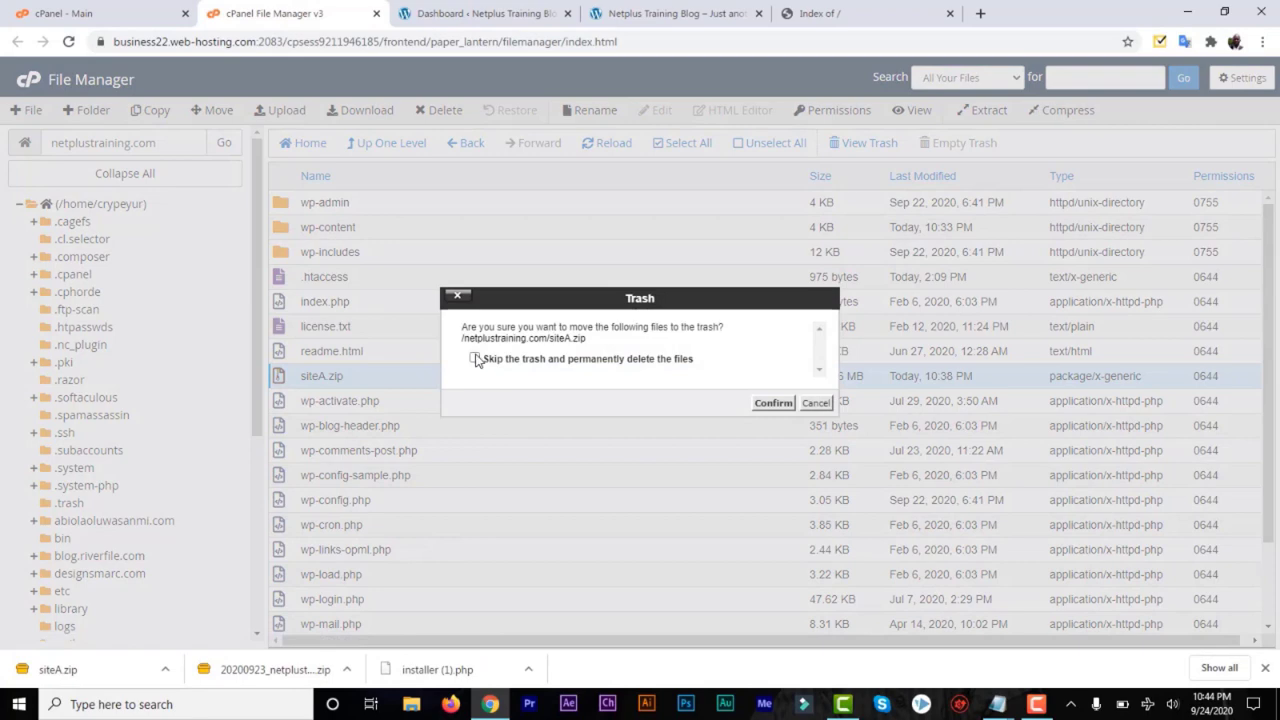
left_click(773, 403)
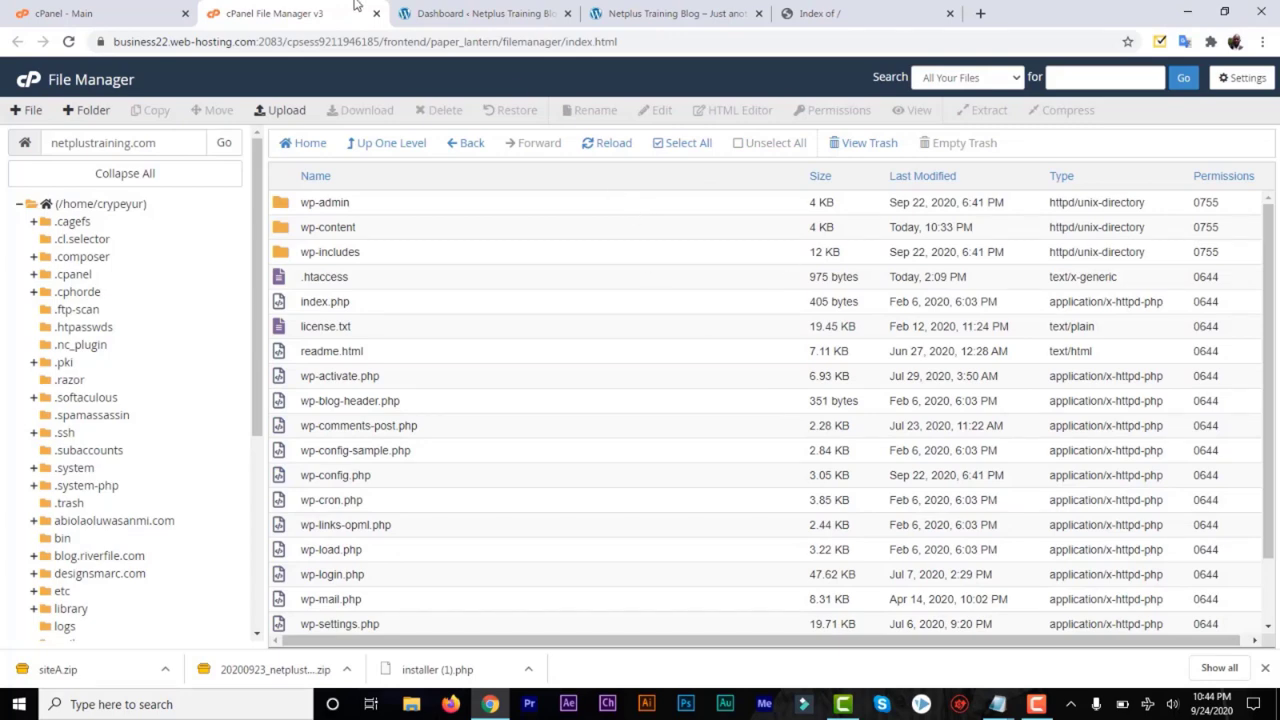
Open the installation details of the netplustraining.com WordPress site in Softaculous and select its database name to identify the database.
left_click(88, 13)
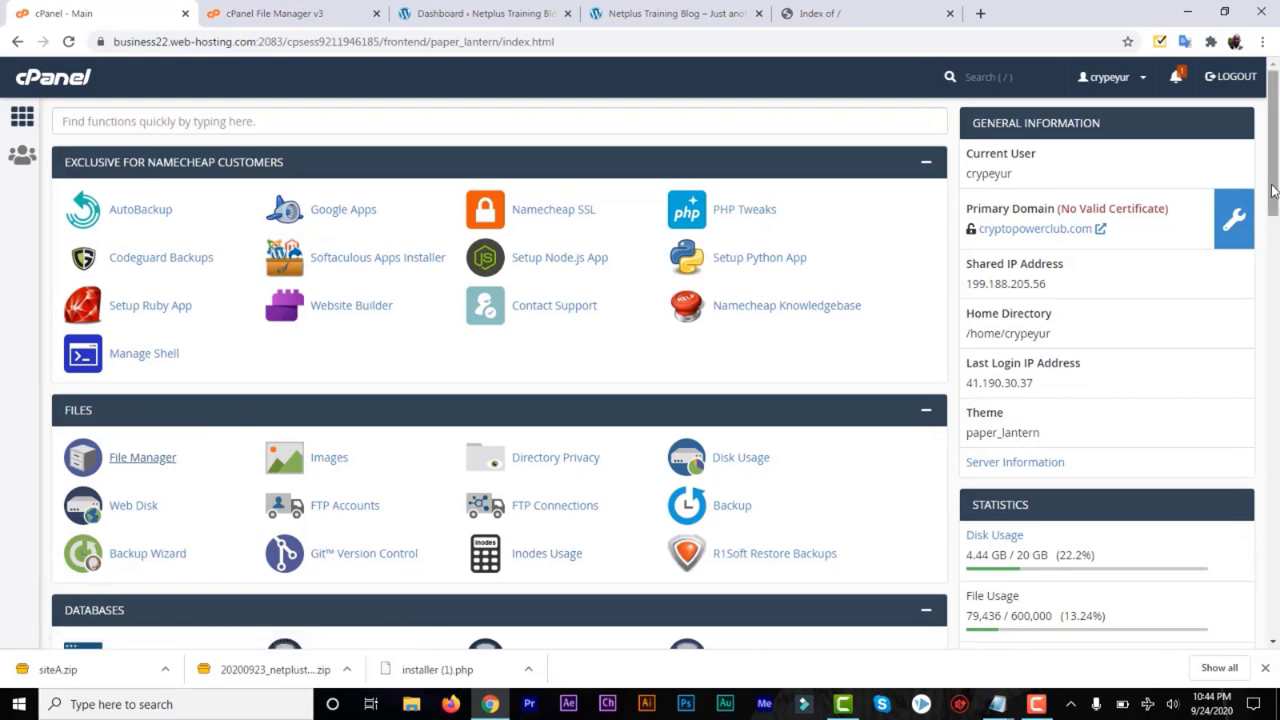
left_click_drag(1273, 195, 1275, 287)
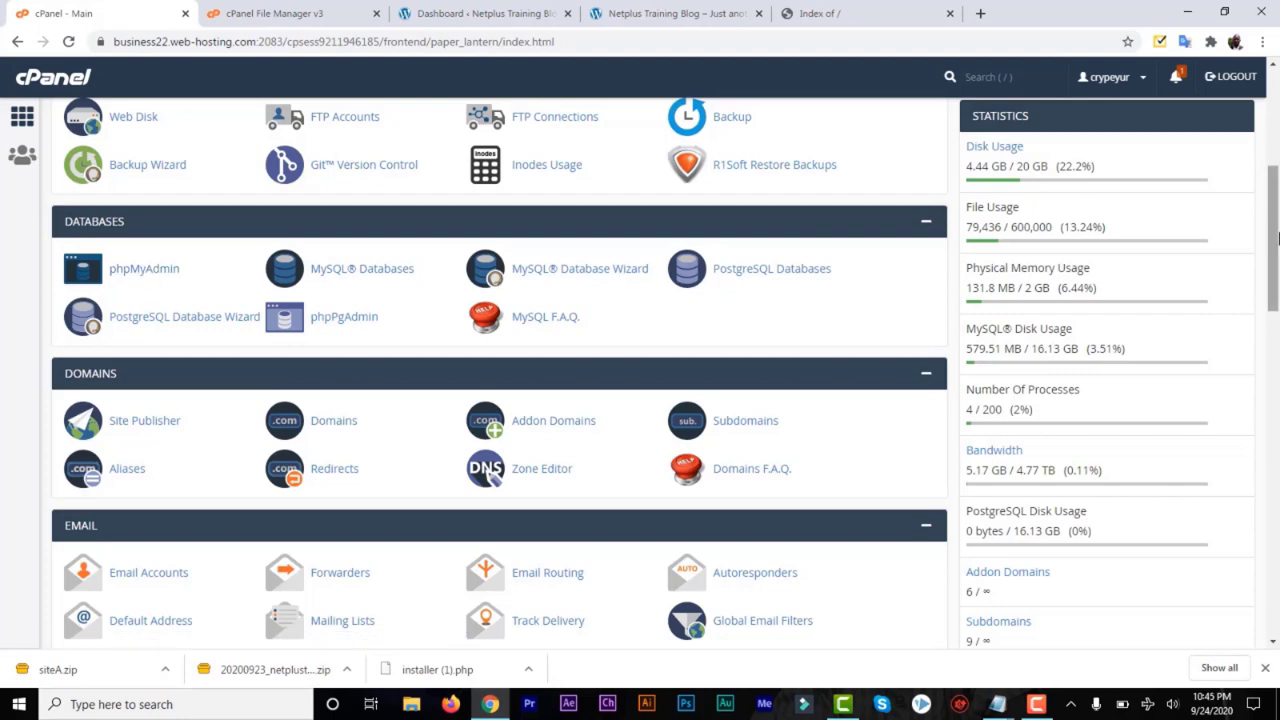
left_click_drag(1275, 240, 1273, 566)
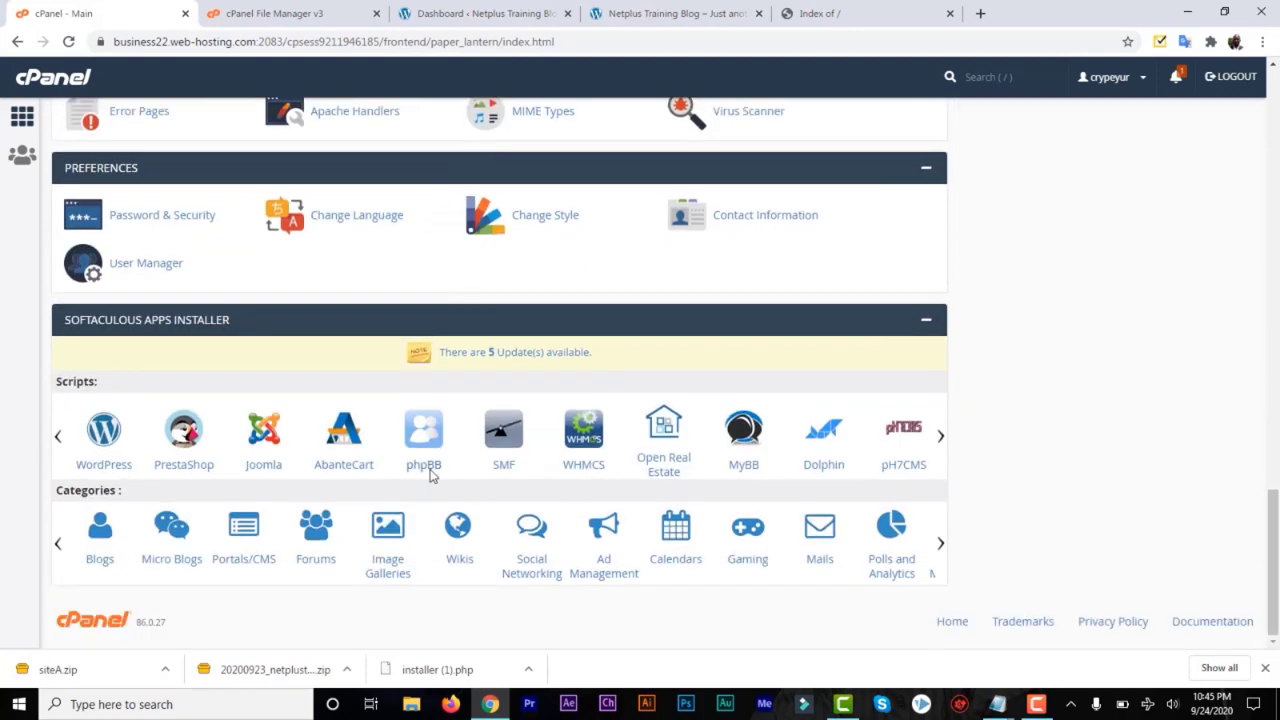
left_click(118, 470)
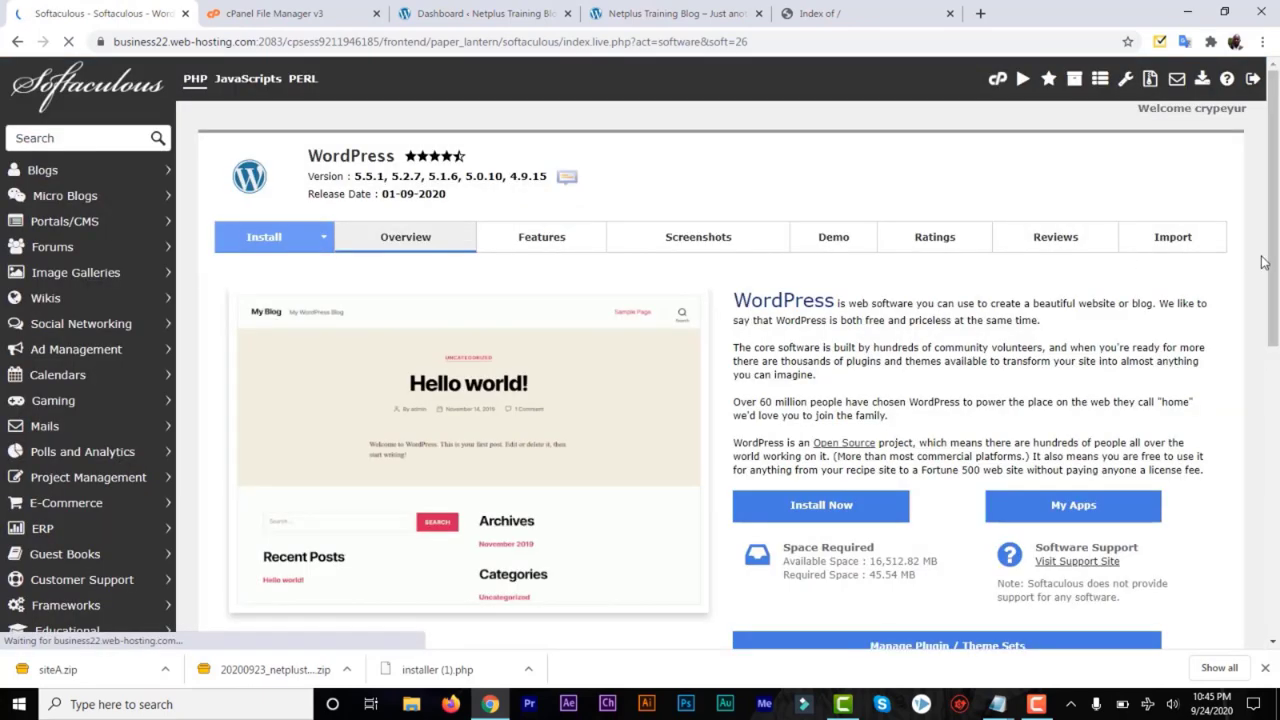
left_click_drag(1275, 235, 1276, 585)
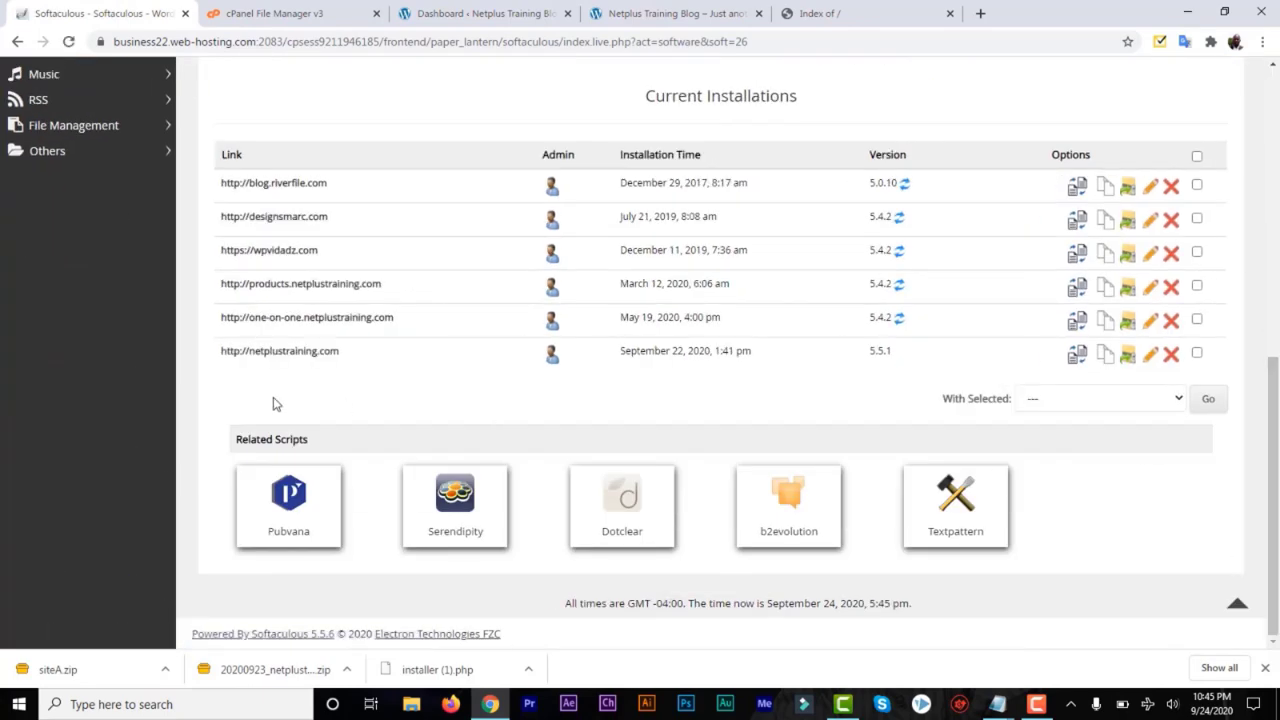
left_click(1150, 356)
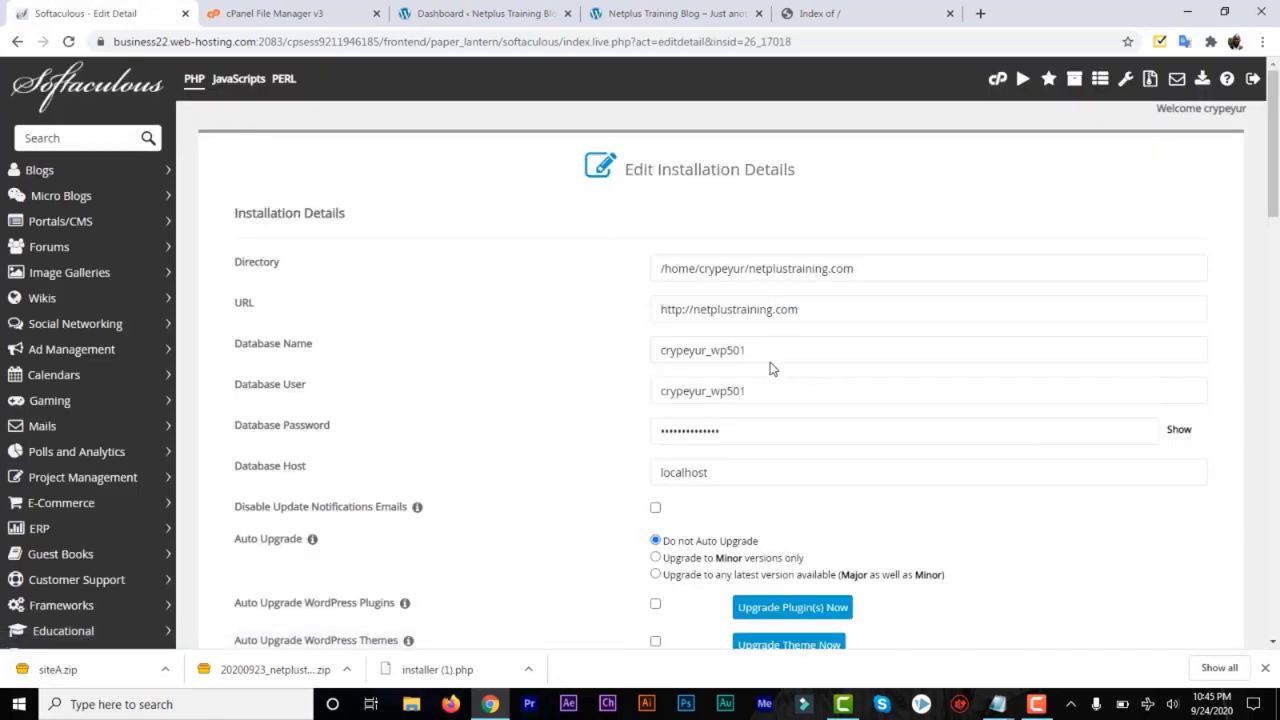
left_click(740, 350)
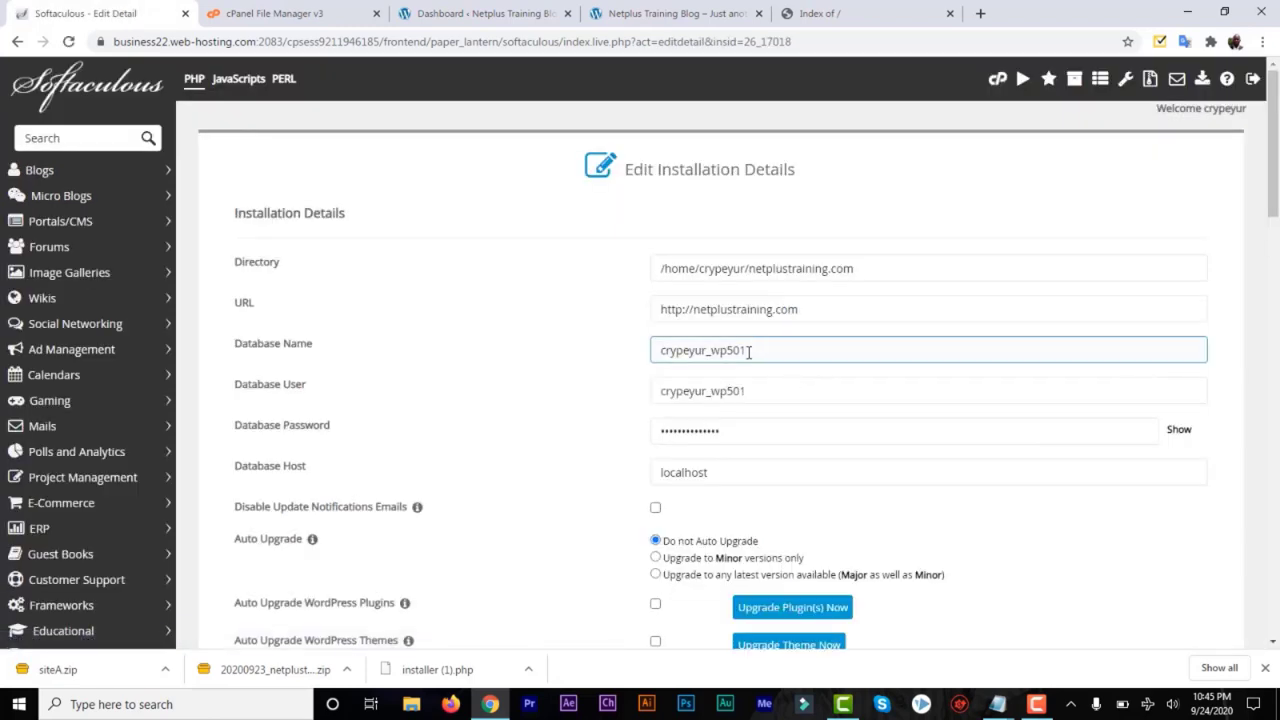
double_click(666, 351)
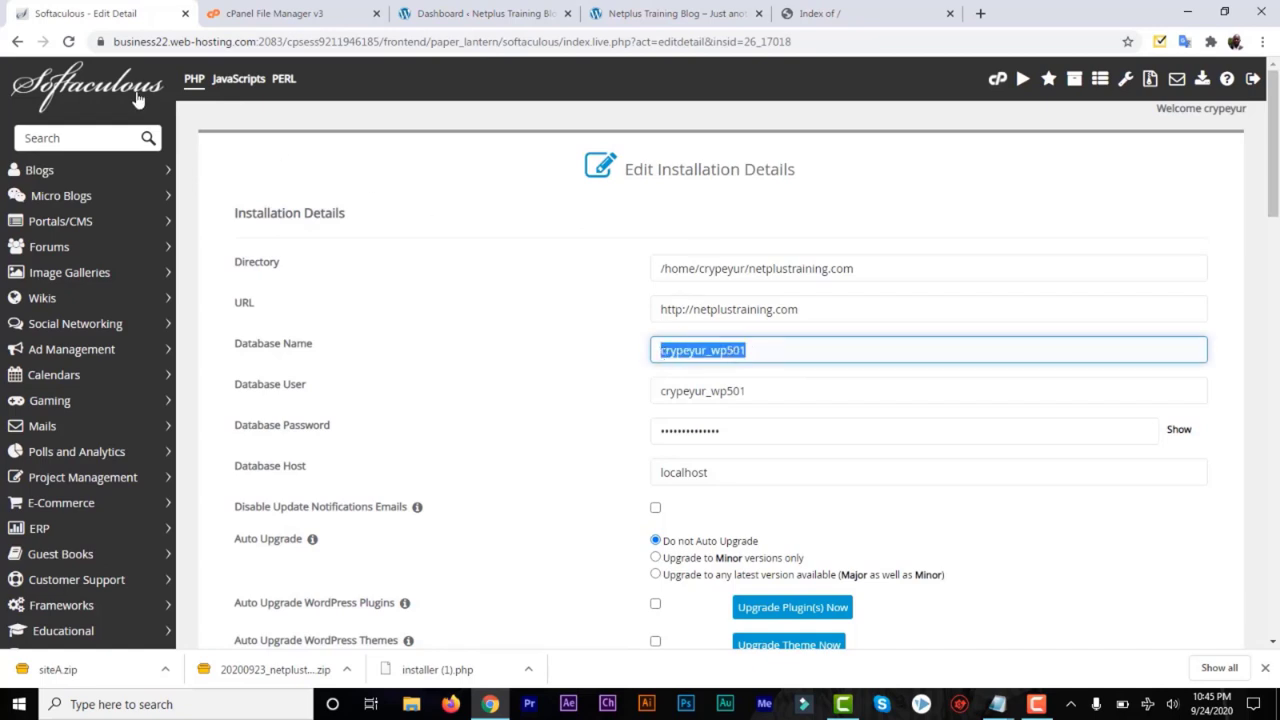
Return to the cPanel home page and open the crypeyur_wp501 database in phpMyAdmin.
left_click(993, 87)
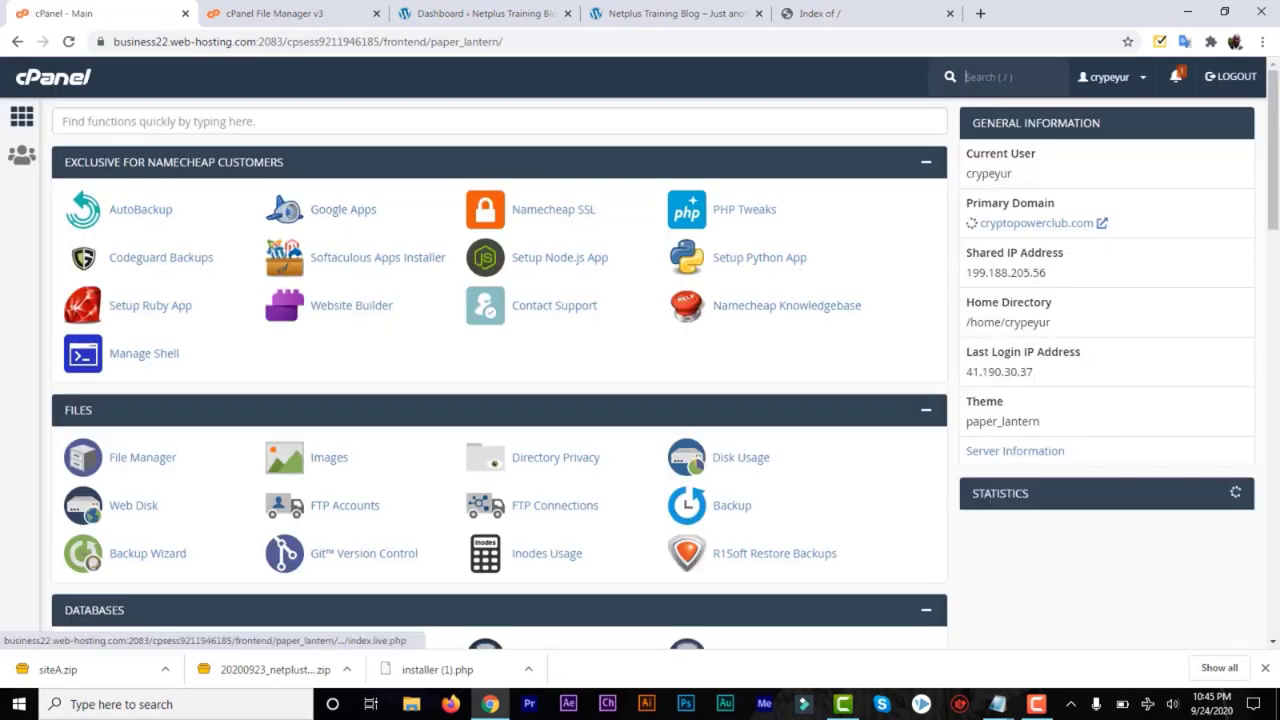
left_click_drag(1274, 218, 1274, 310)
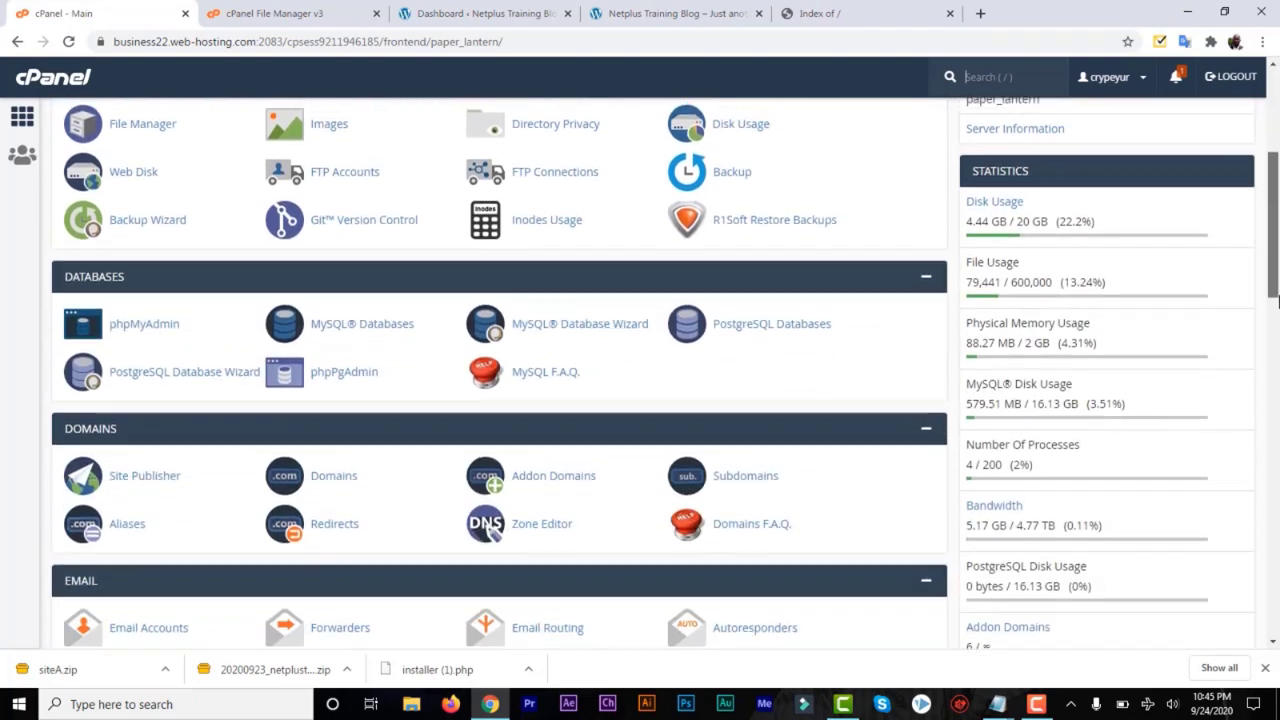
left_click(160, 328)
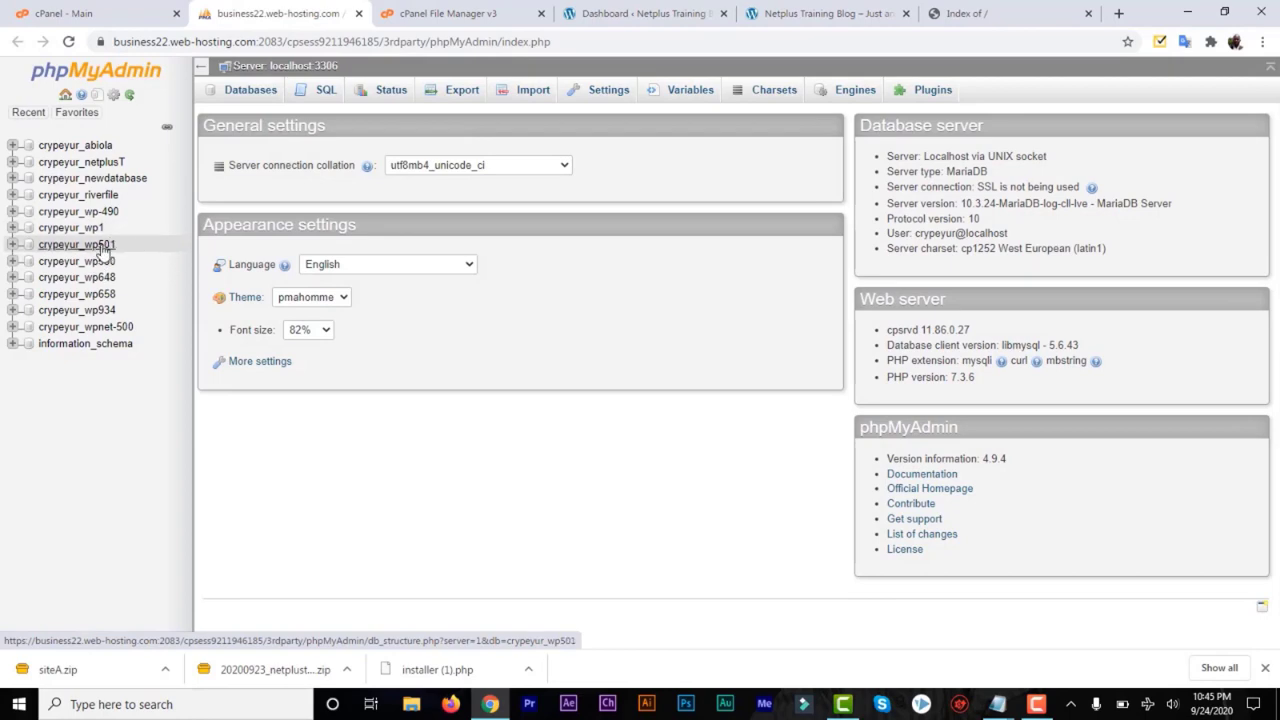
left_click(104, 250)
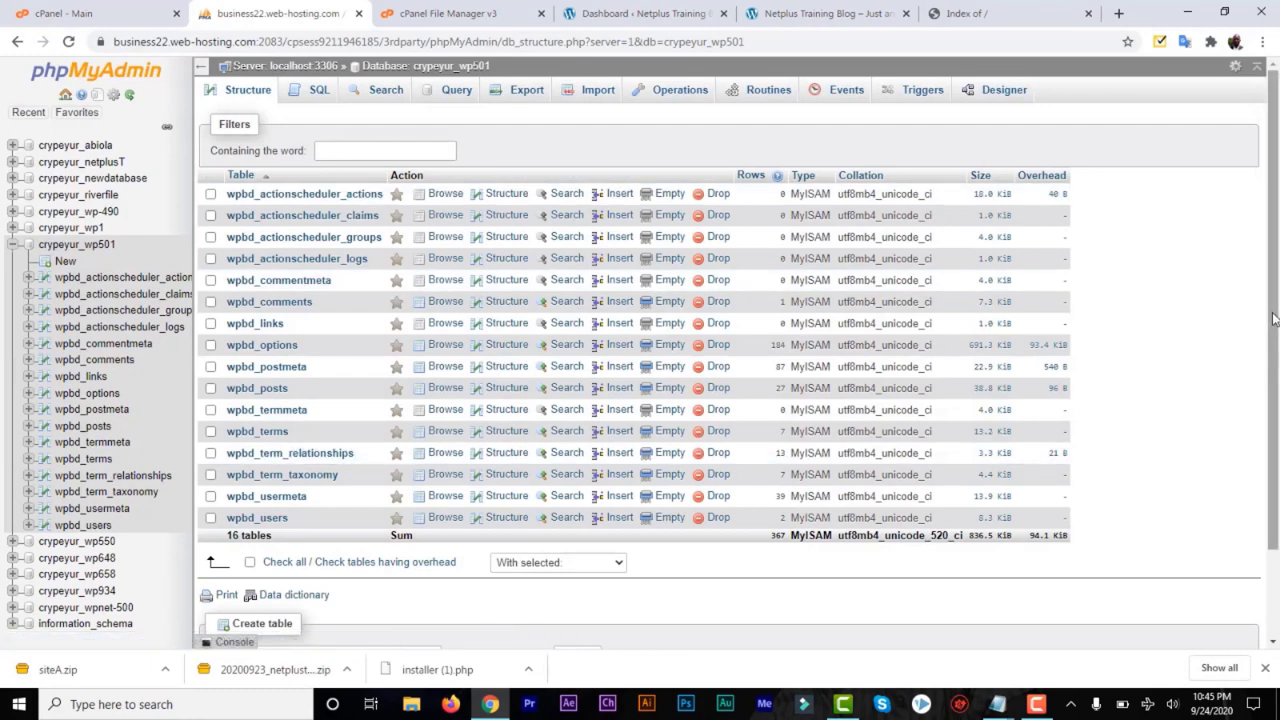
Export the crypeyur_wp501 database with the Quick method in SQL format.
left_click(522, 100)
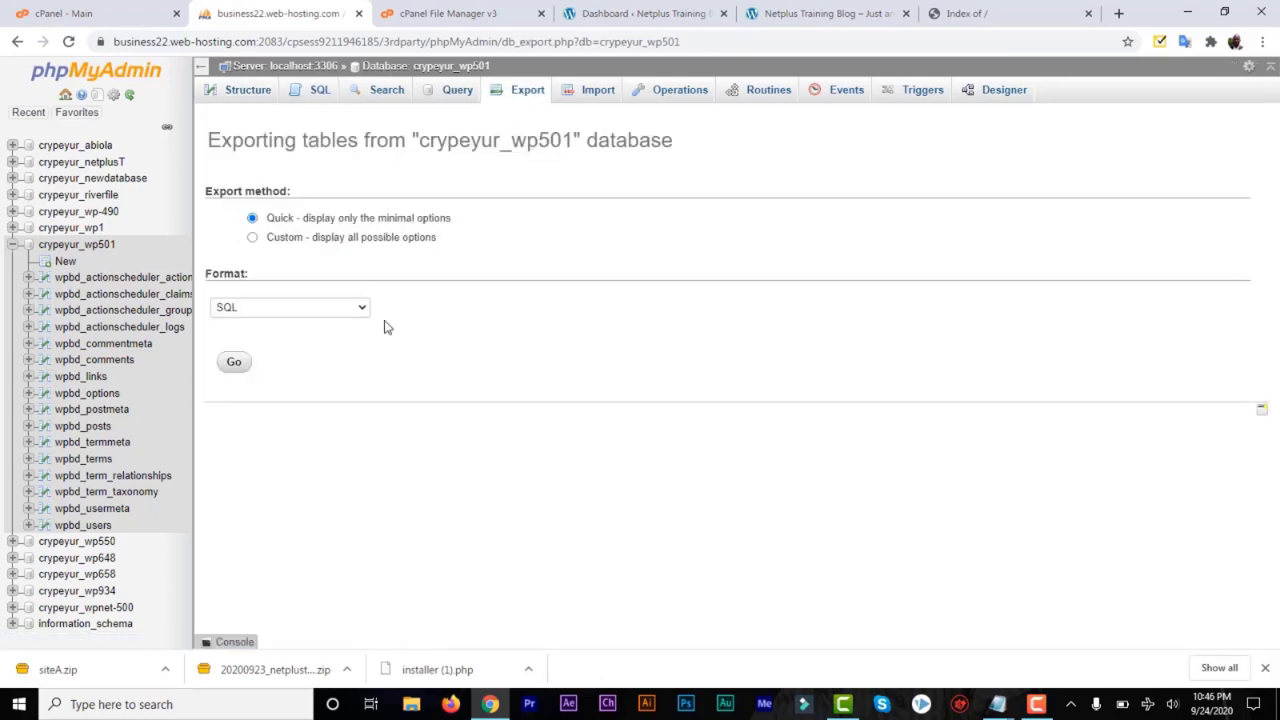
left_click(366, 314)
left_click(363, 310)
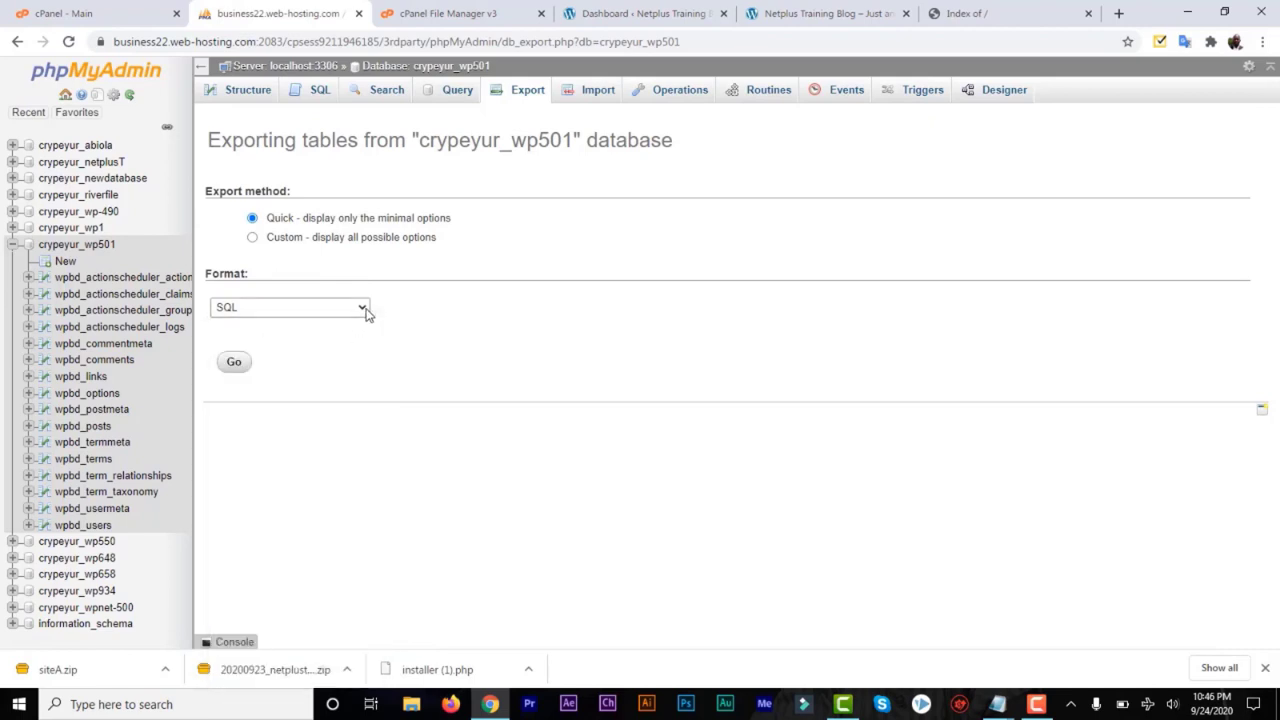
left_click(234, 363)
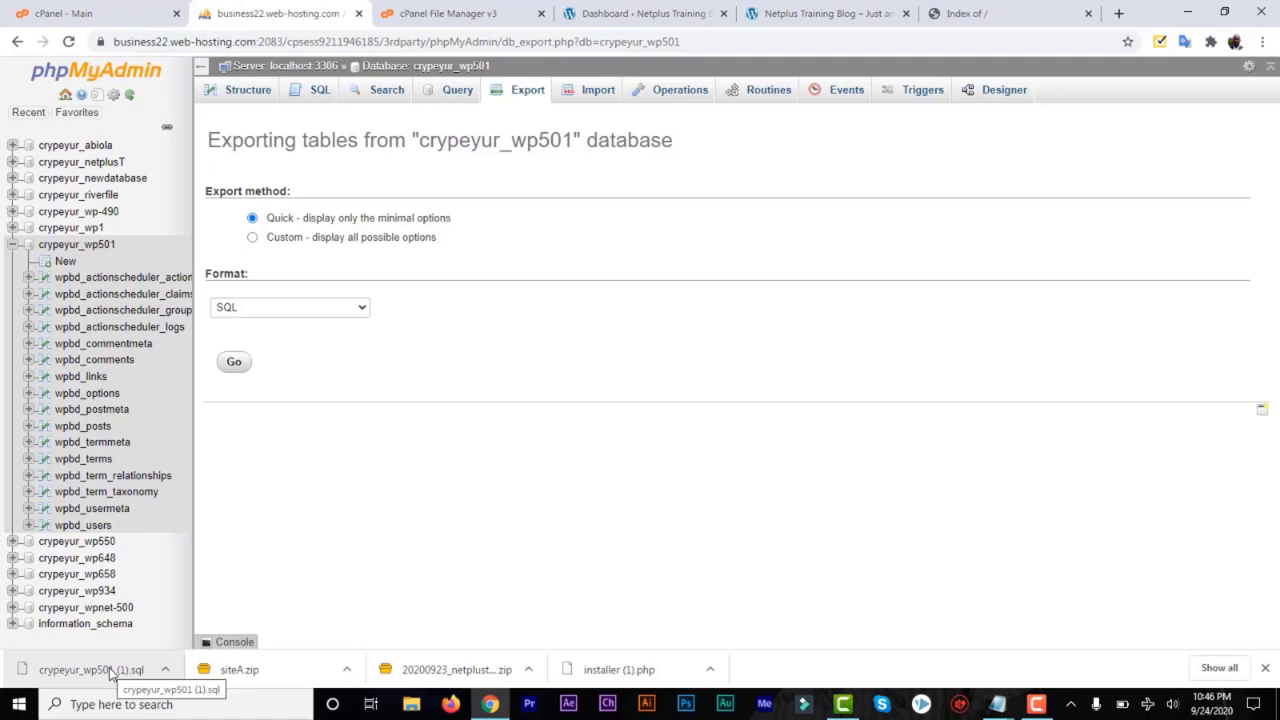
Close phpMyAdmin and open the netplussystems.com folder in cPanel's File Manager.
left_click(359, 14)
scroll(143, 463, "up", 3)
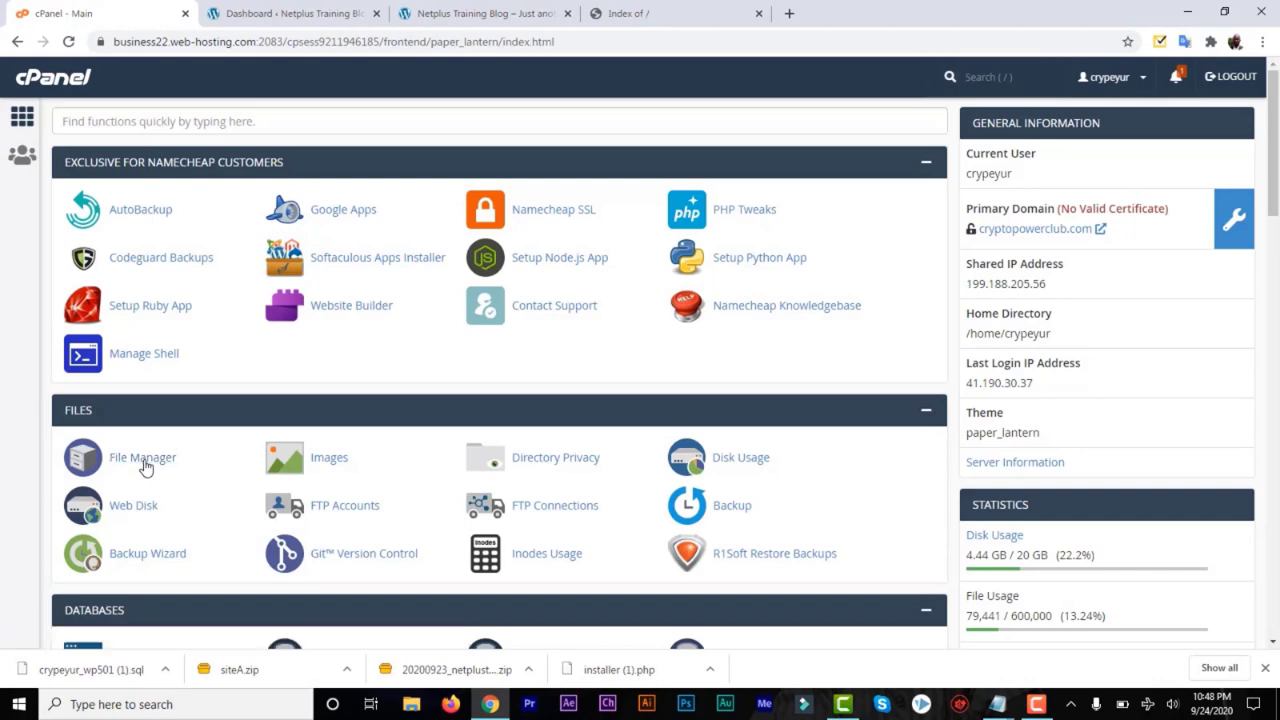
left_click(143, 463)
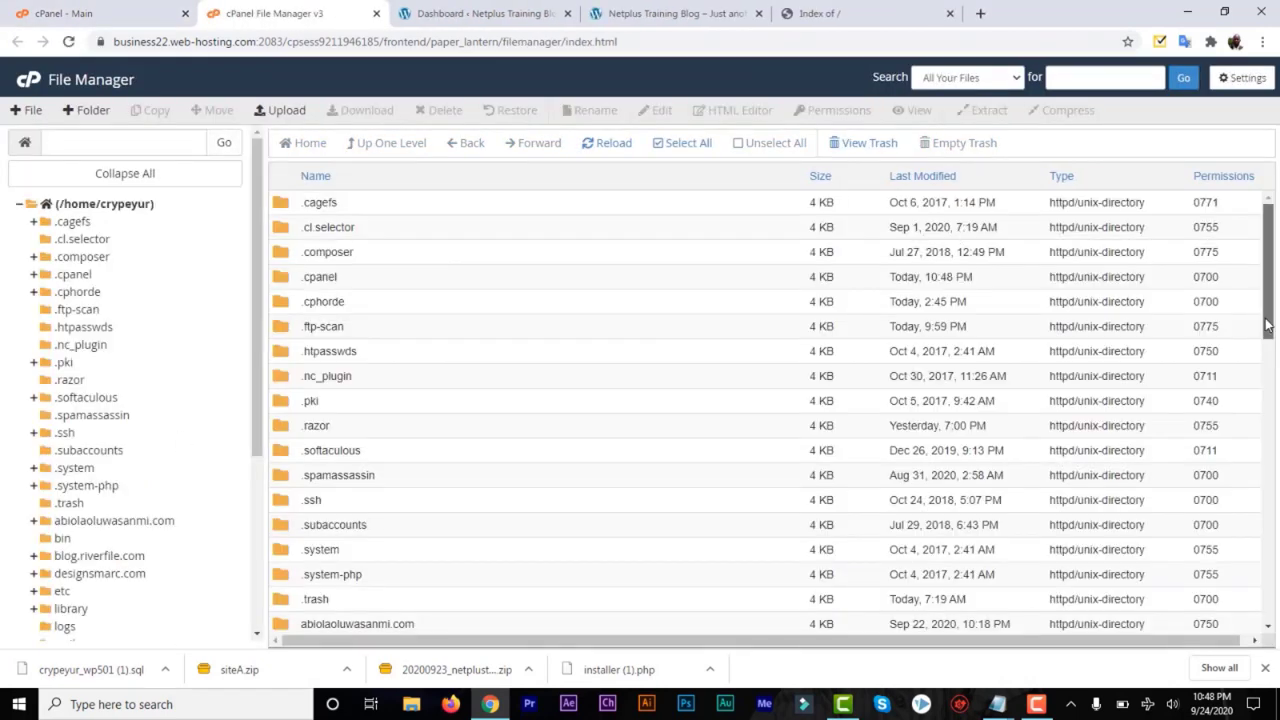
left_click_drag(1268, 335, 1268, 443)
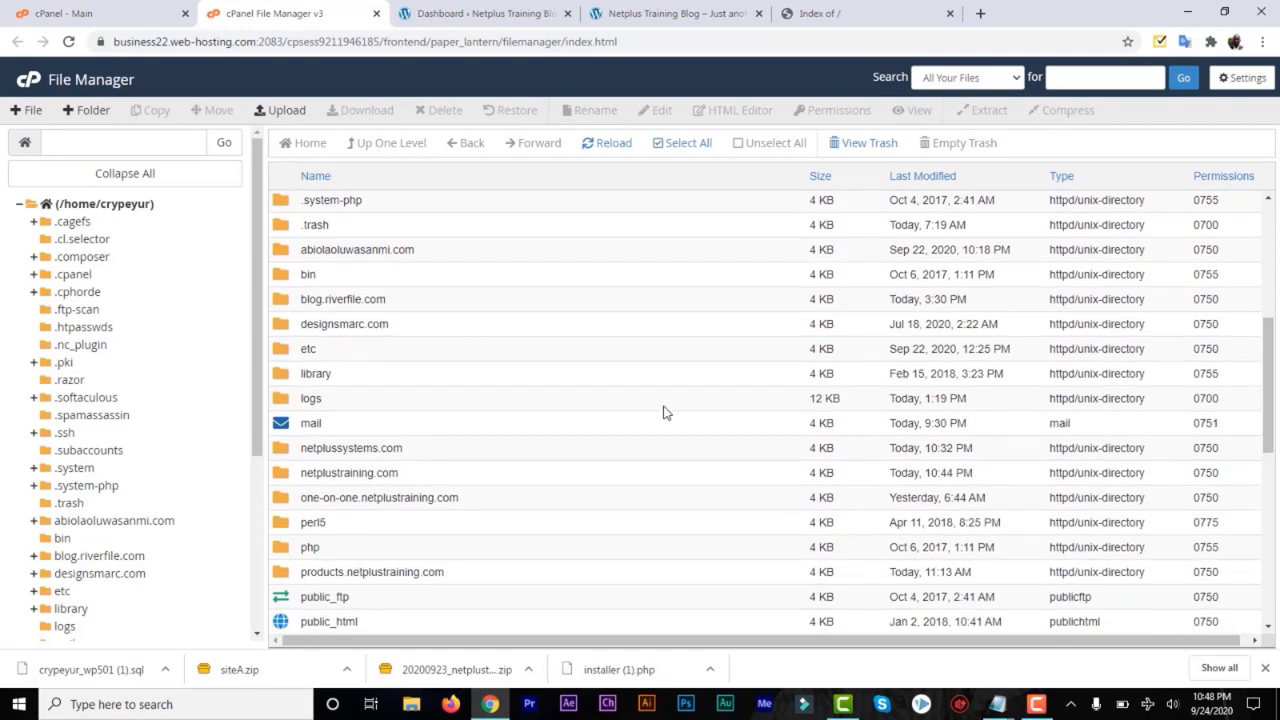
double_click(424, 454)
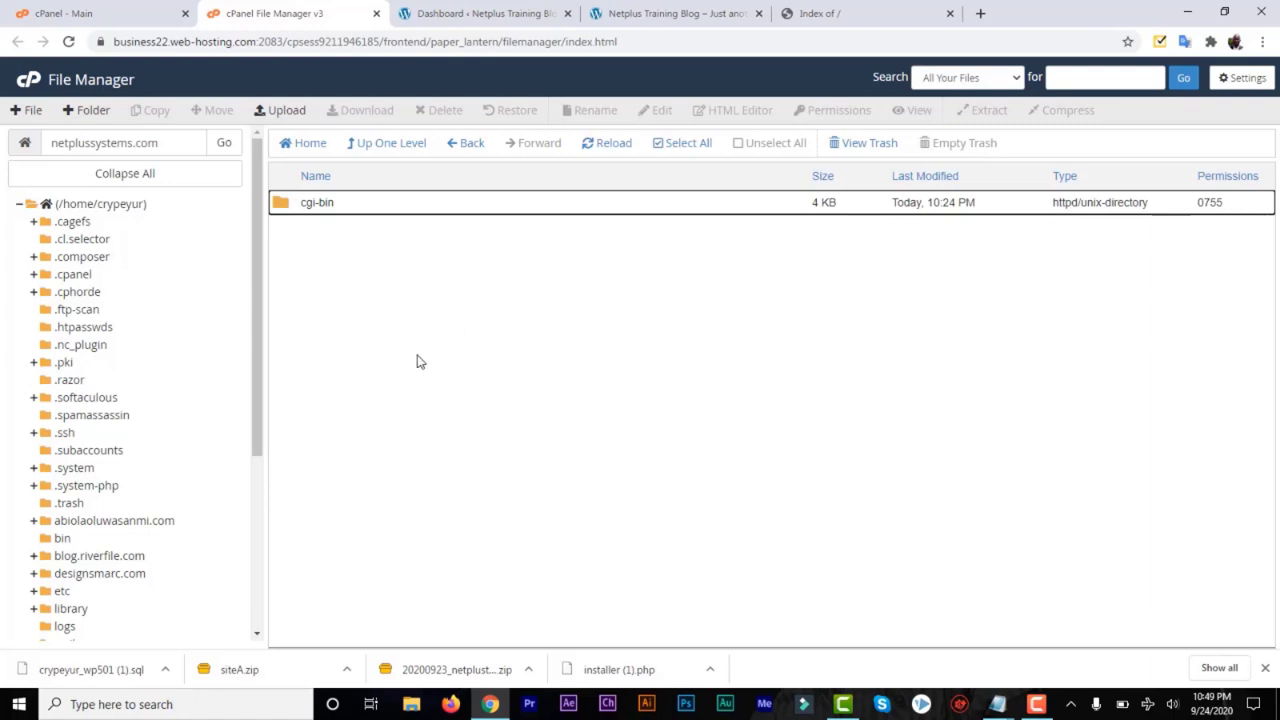
left_click(449, 342)
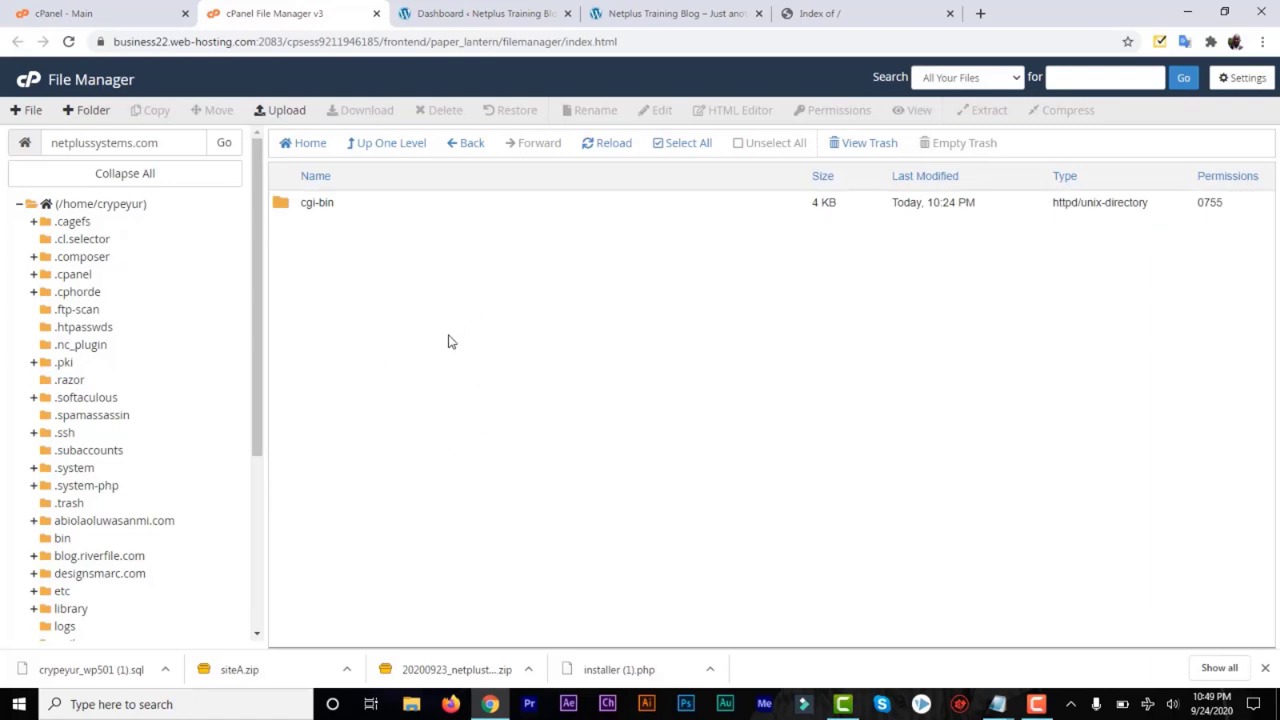
left_click(262, 111)
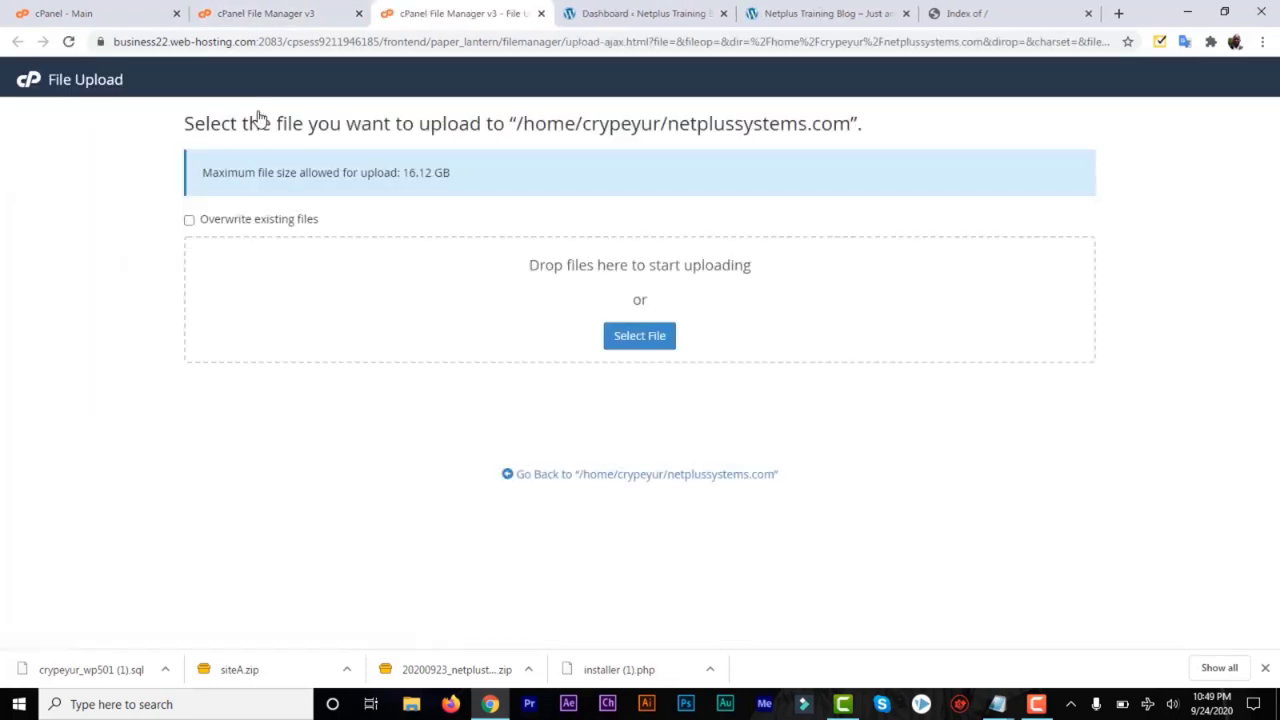
left_click(627, 340)
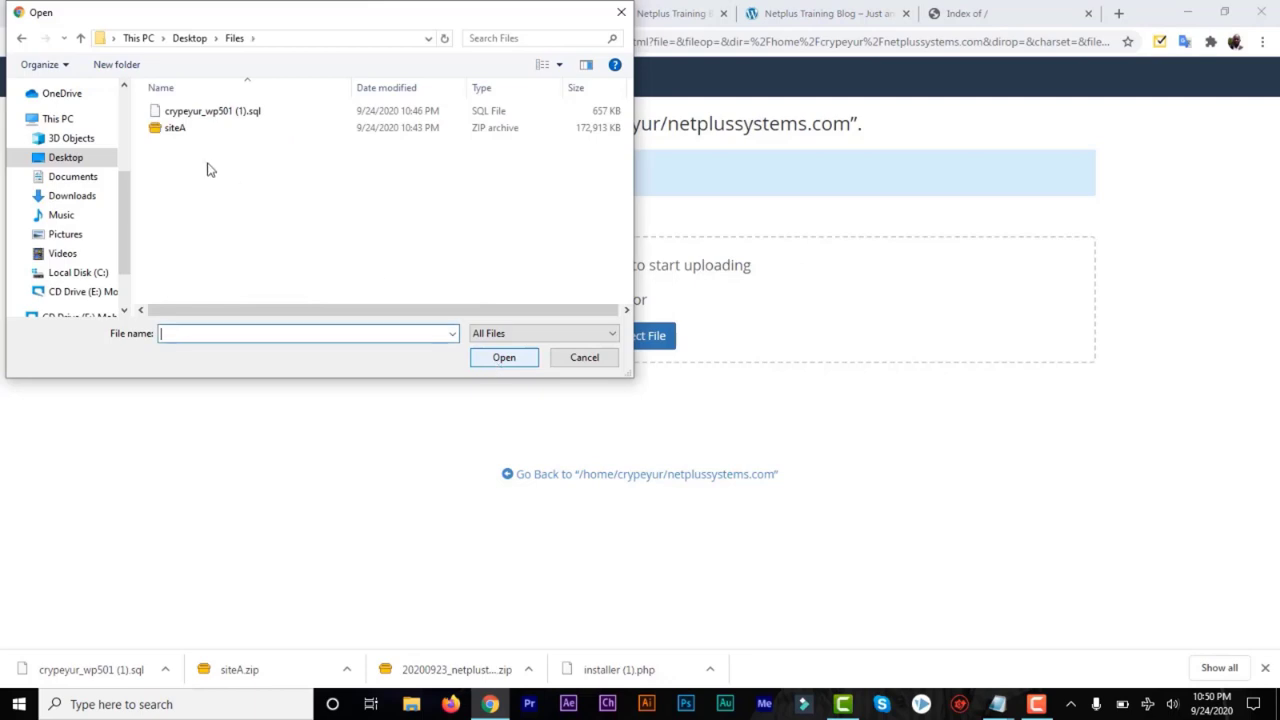
left_click(173, 131)
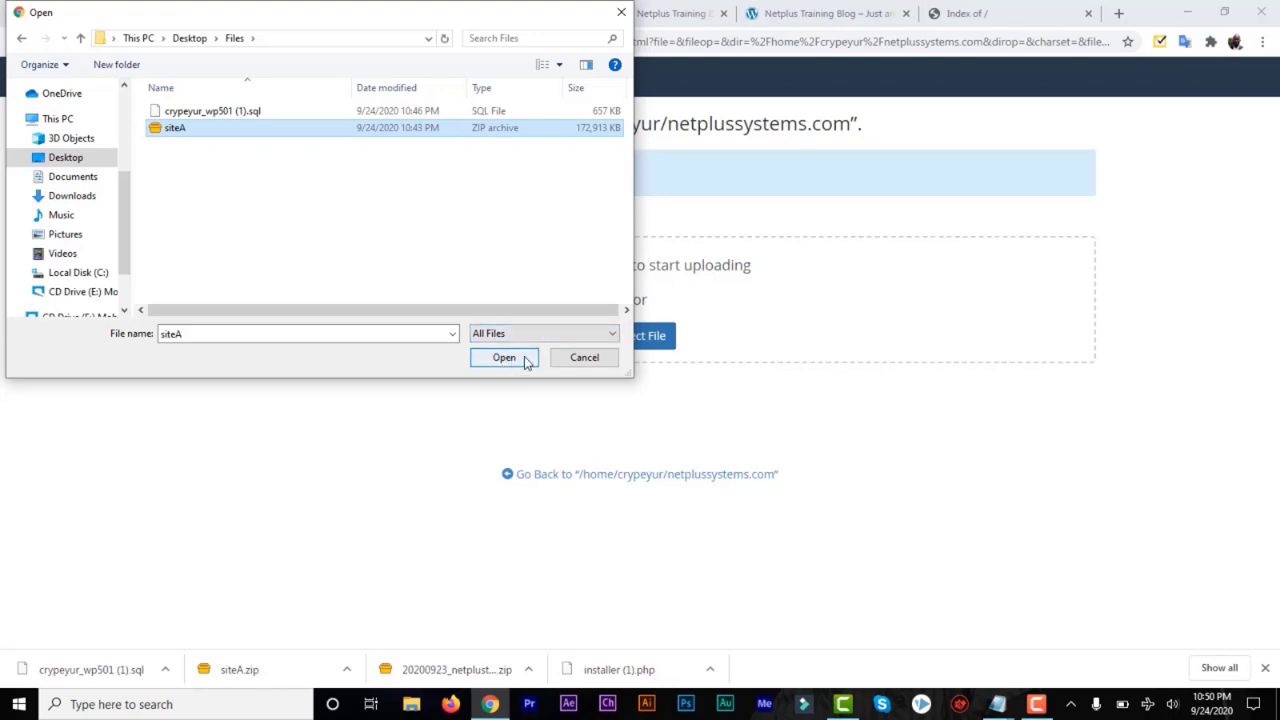
left_click(586, 360)
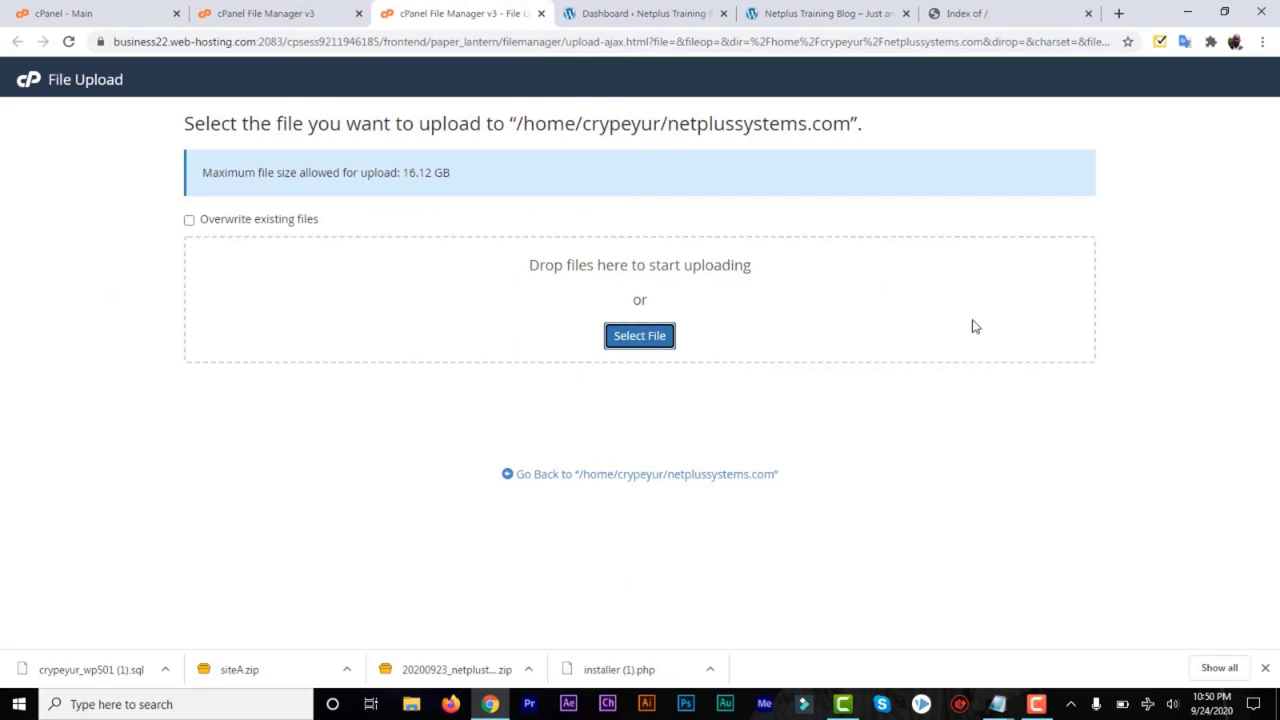
Launch FileZilla, upload siteA.zip from the desktop's Files folder to the remote netplussystems.com folder, and select the uploaded archive in File Manager.
left_click(186, 703)
type("file")
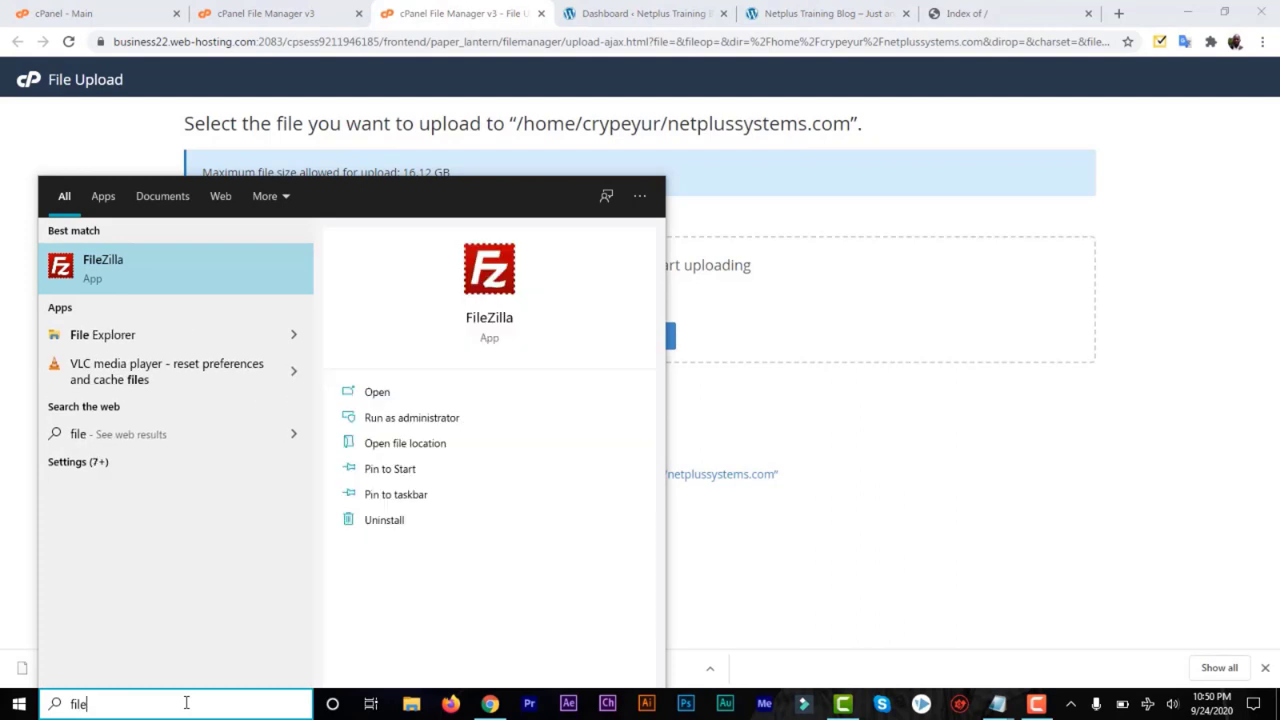
left_click(119, 265)
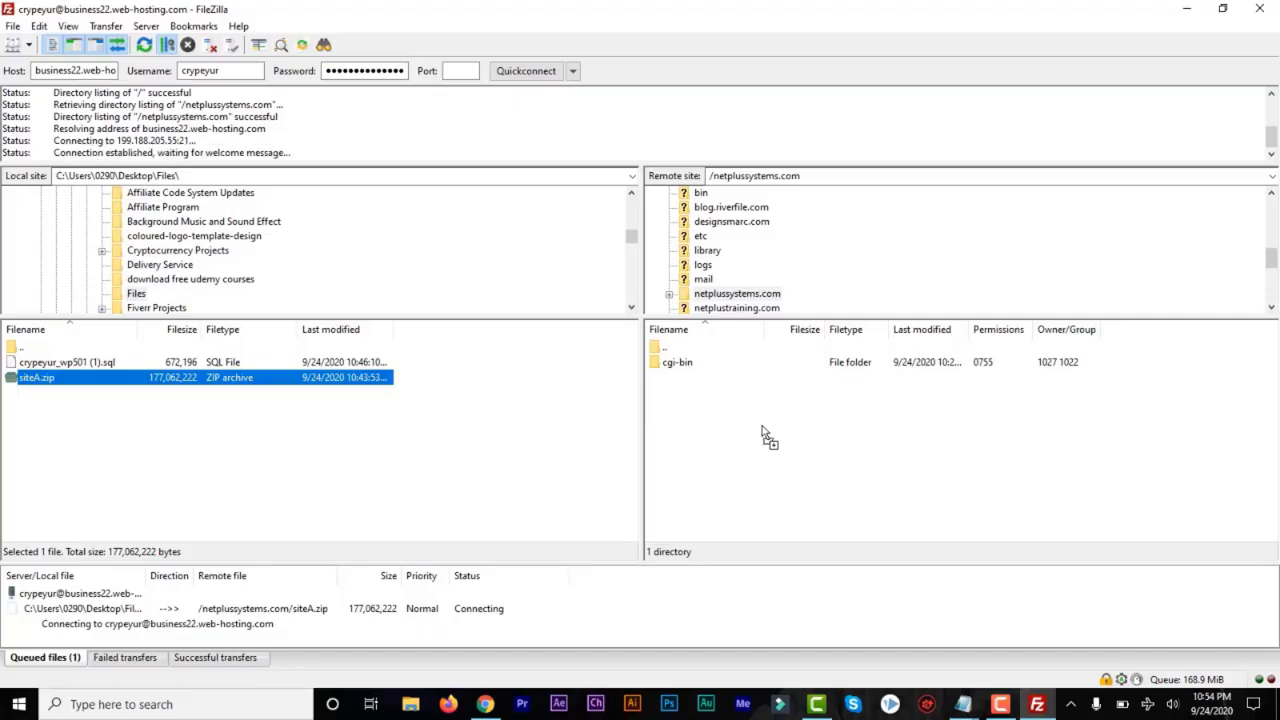
right_click(350, 387)
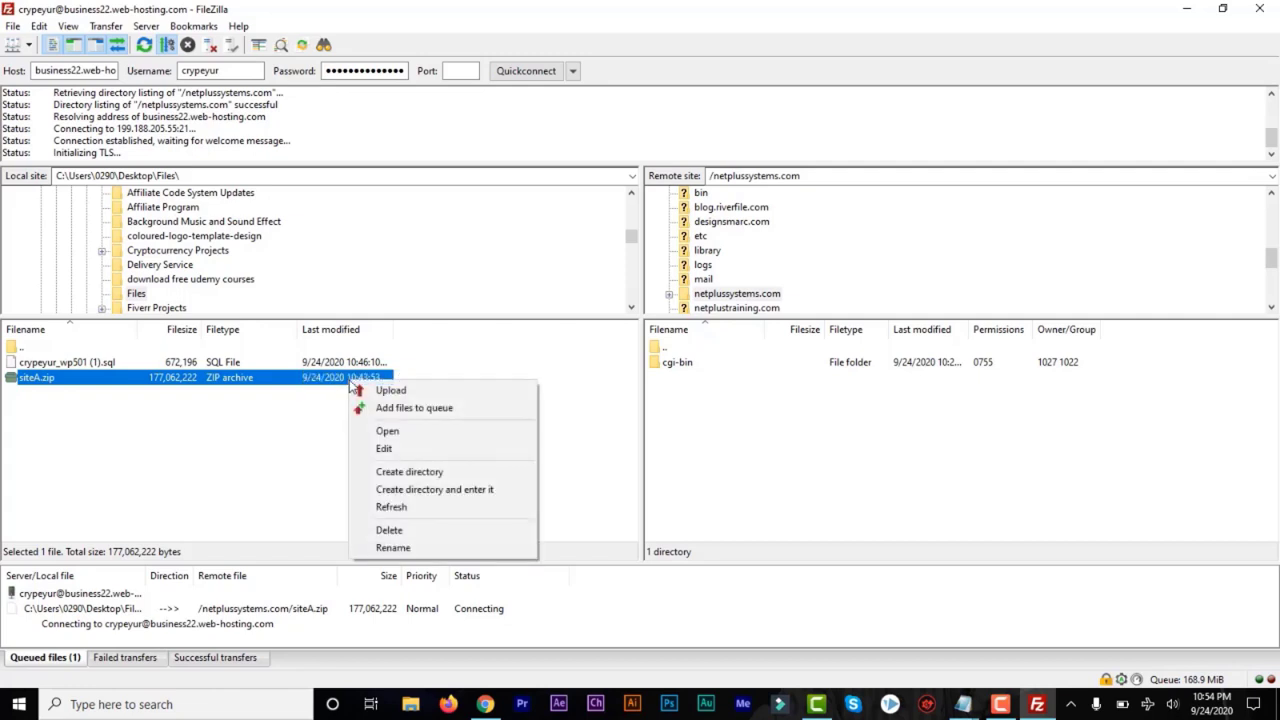
left_click(614, 419)
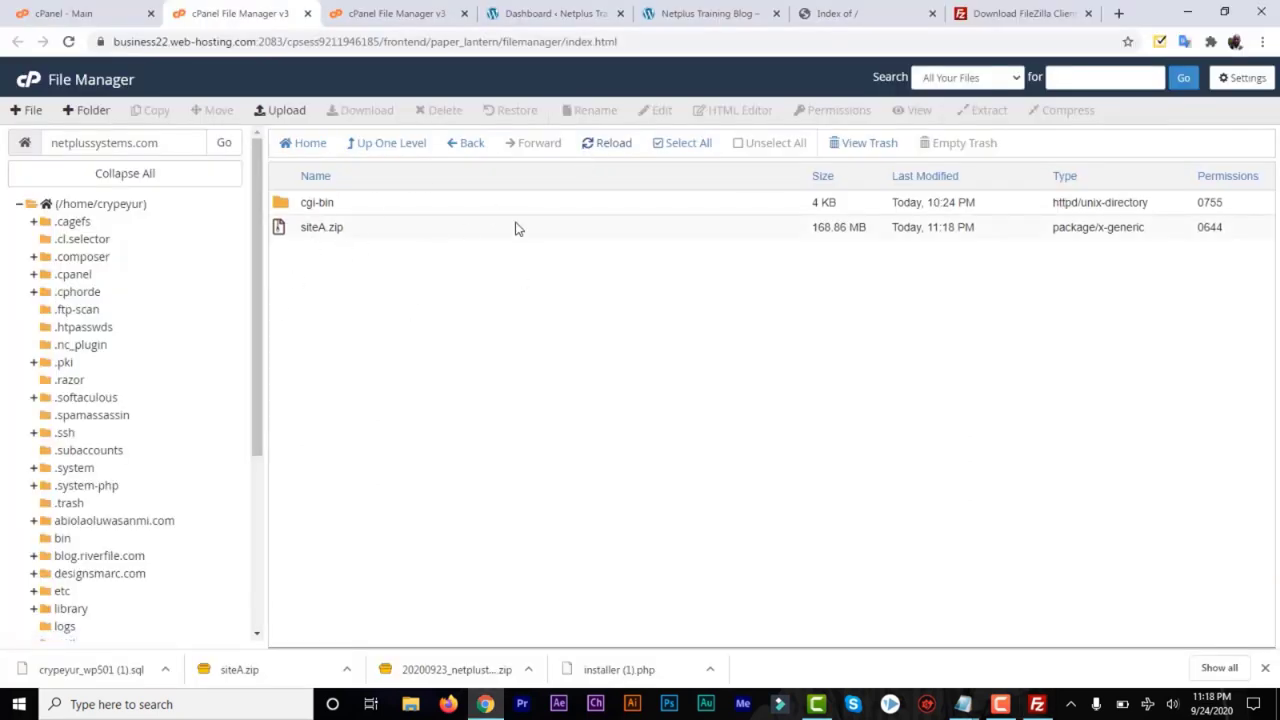
left_click(429, 231)
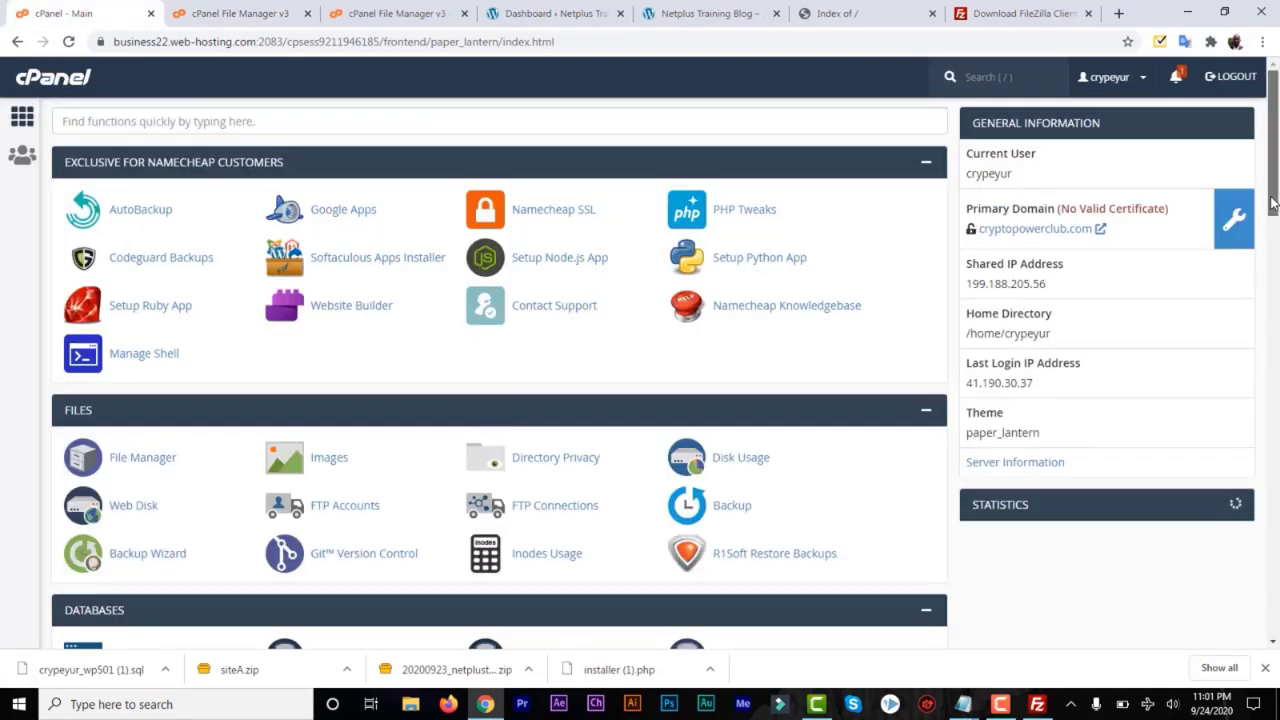
Create a new MySQL database named wp_01 with the MySQL Database Wizard.
left_click_drag(1270, 205, 1270, 267)
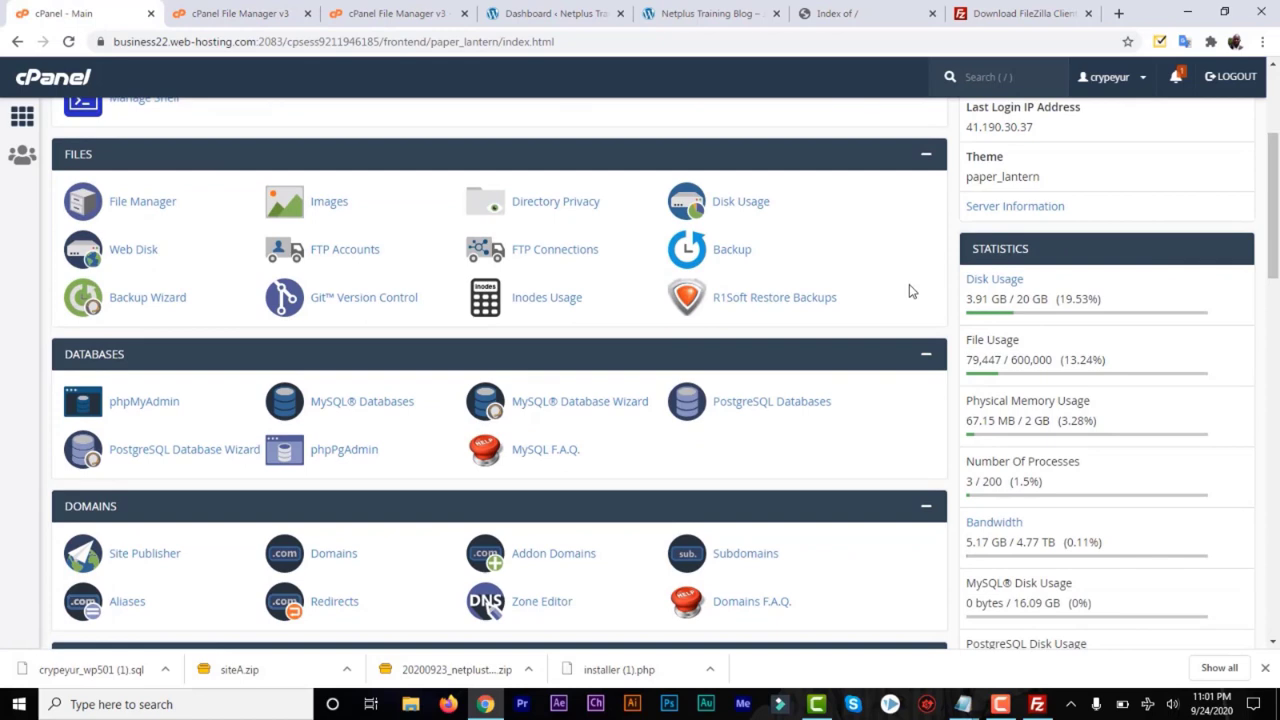
left_click(605, 410)
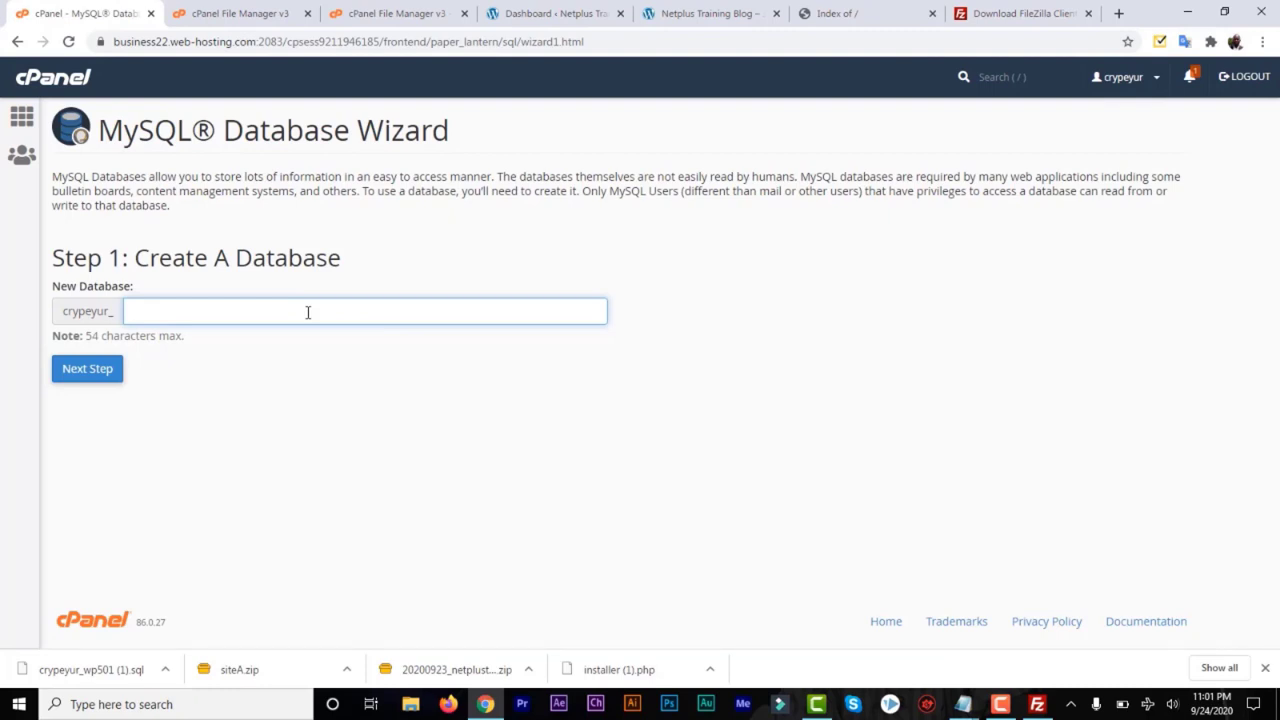
type("wp-")
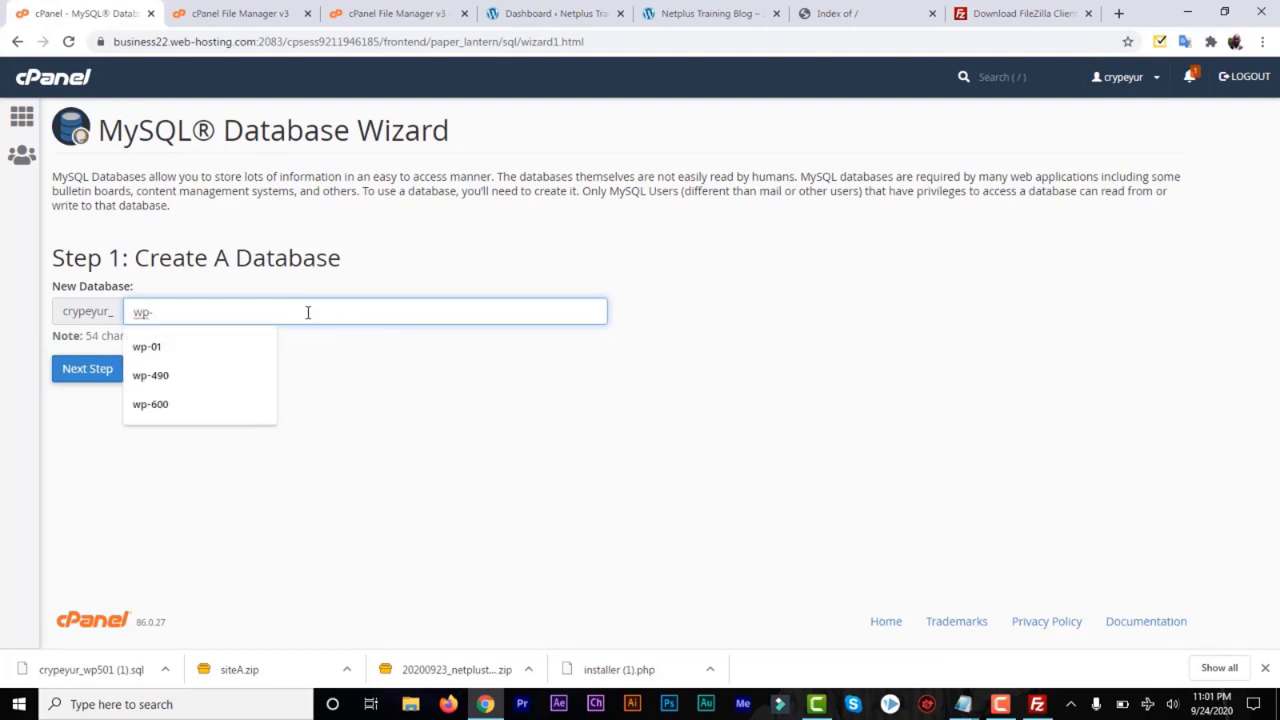
key("BackSpace")
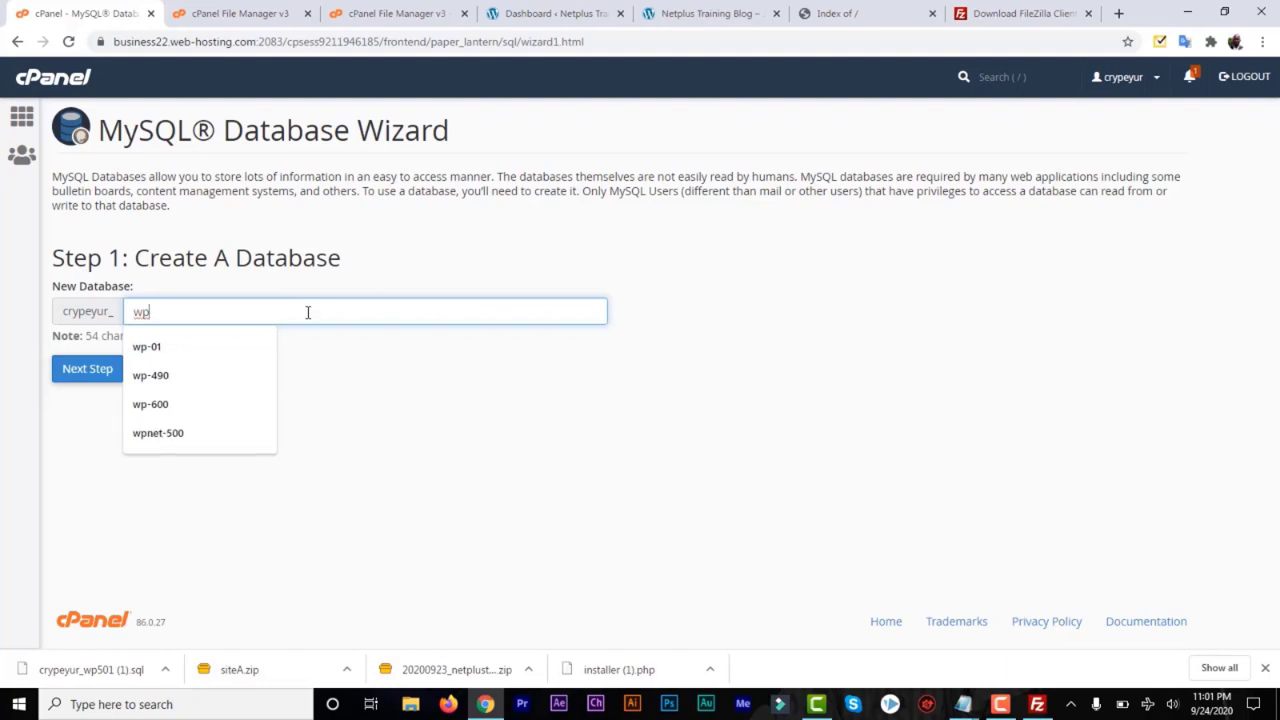
type("_01")
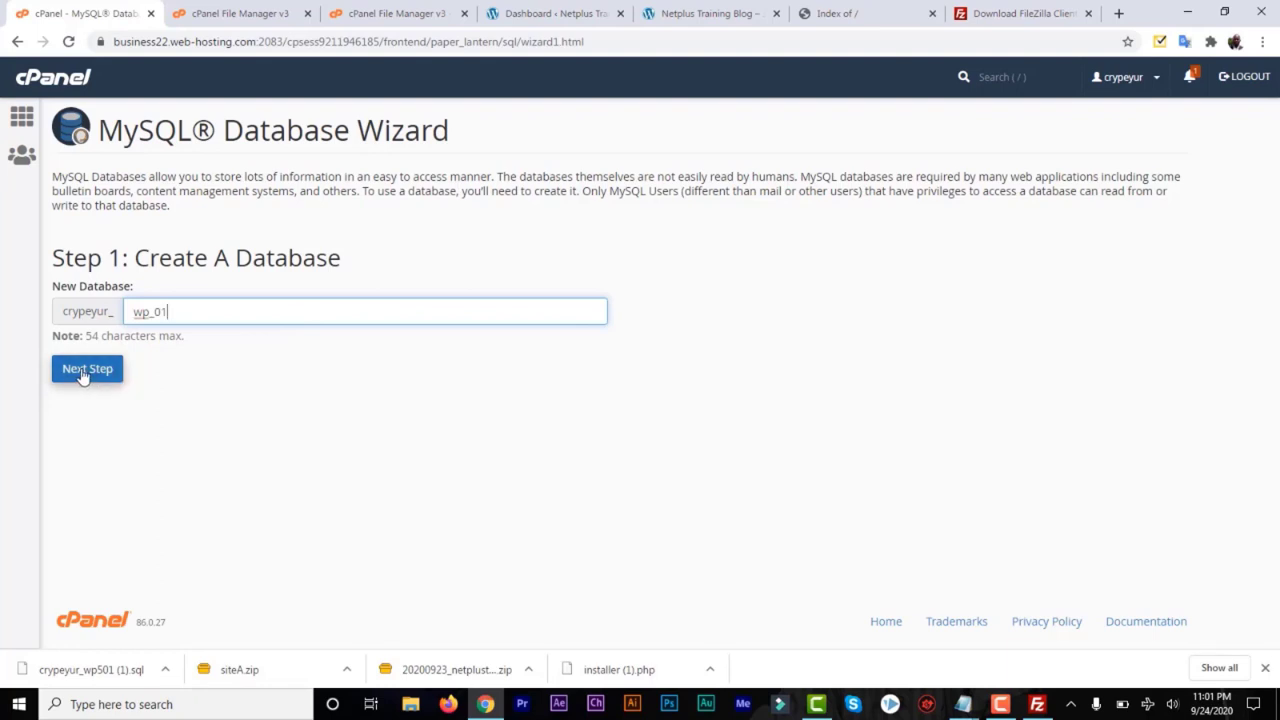
left_click(83, 372)
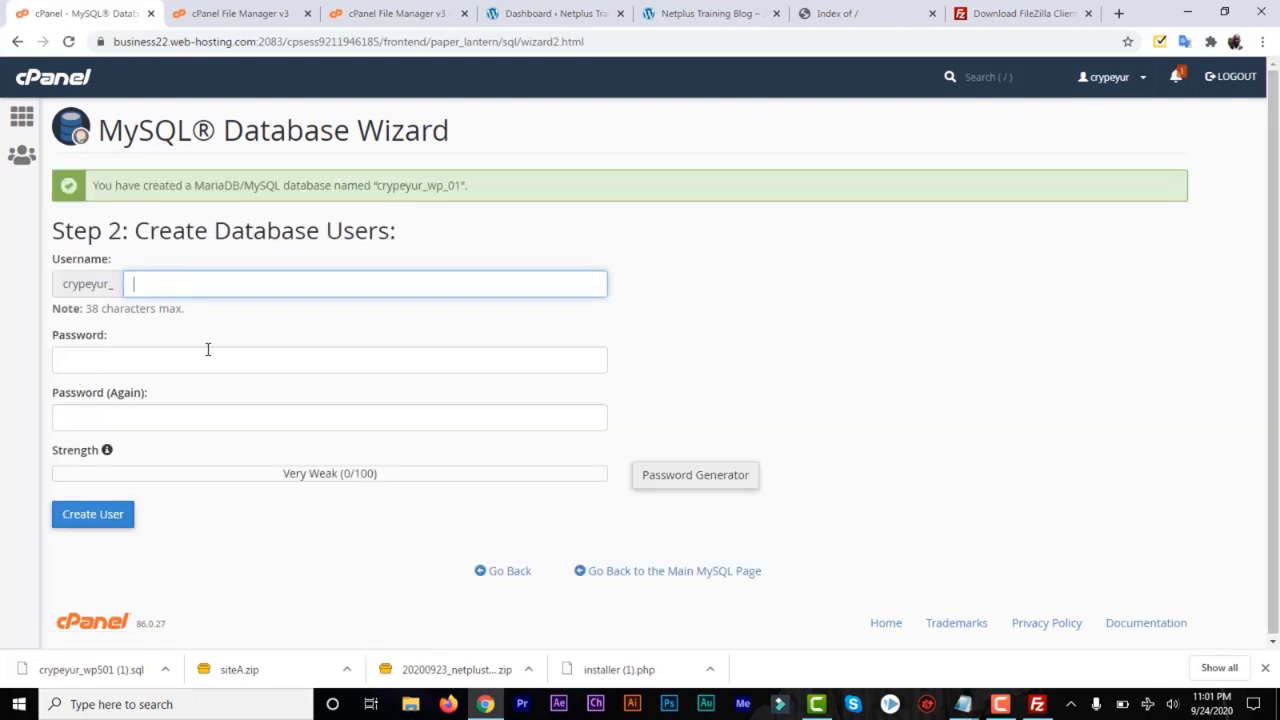
Create the database user wp_01 with a password from the Password Generator, copying the generated password for safekeeping.
type("wp_01")
left_click(183, 359)
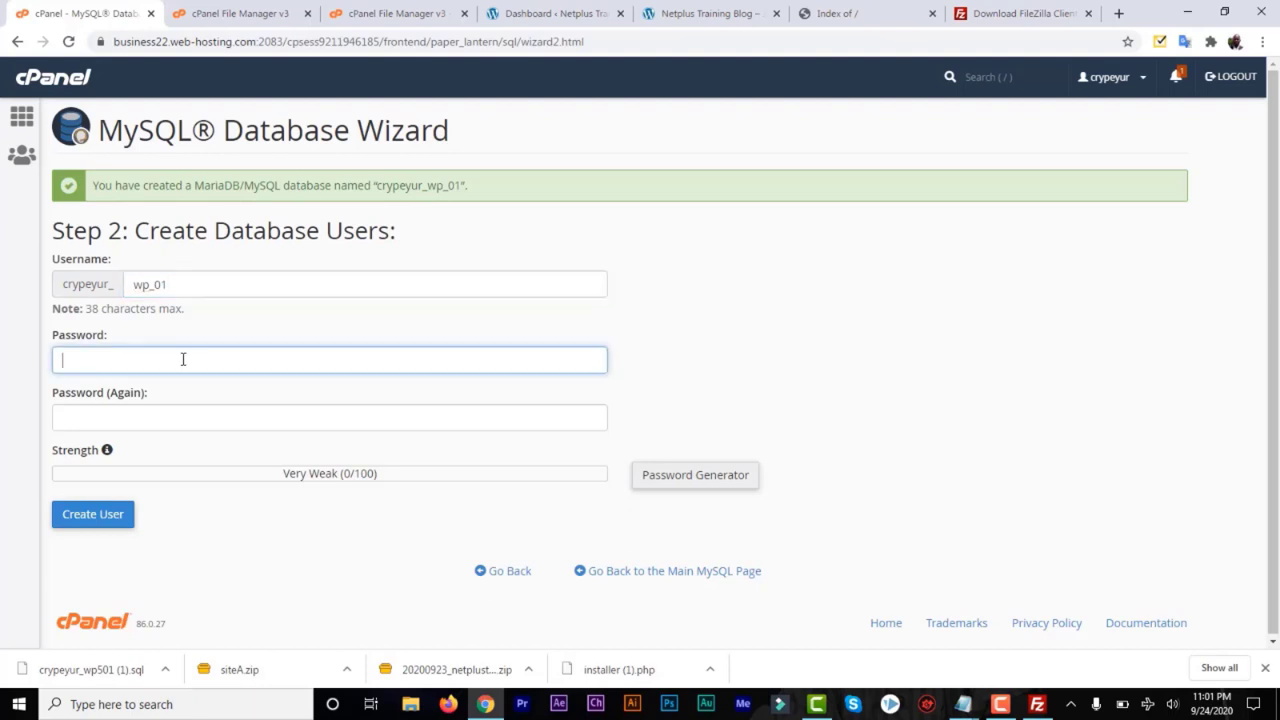
left_click(678, 484)
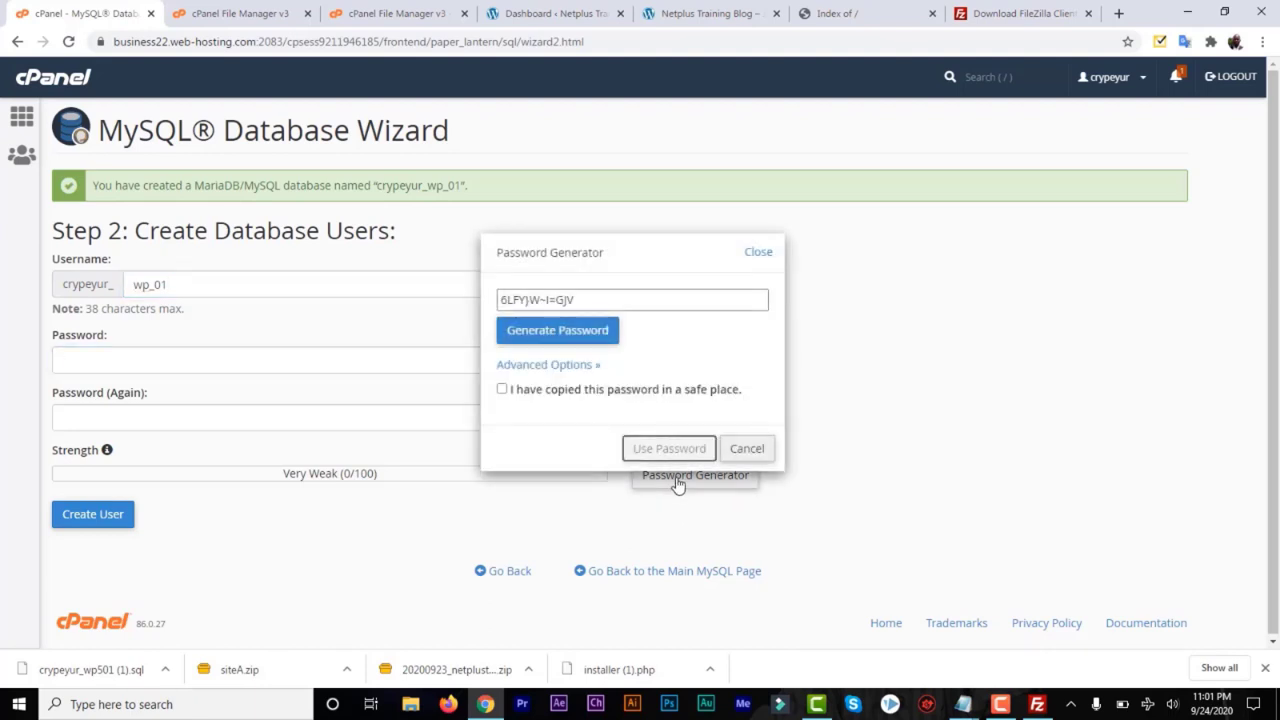
left_click_drag(591, 296, 497, 310)
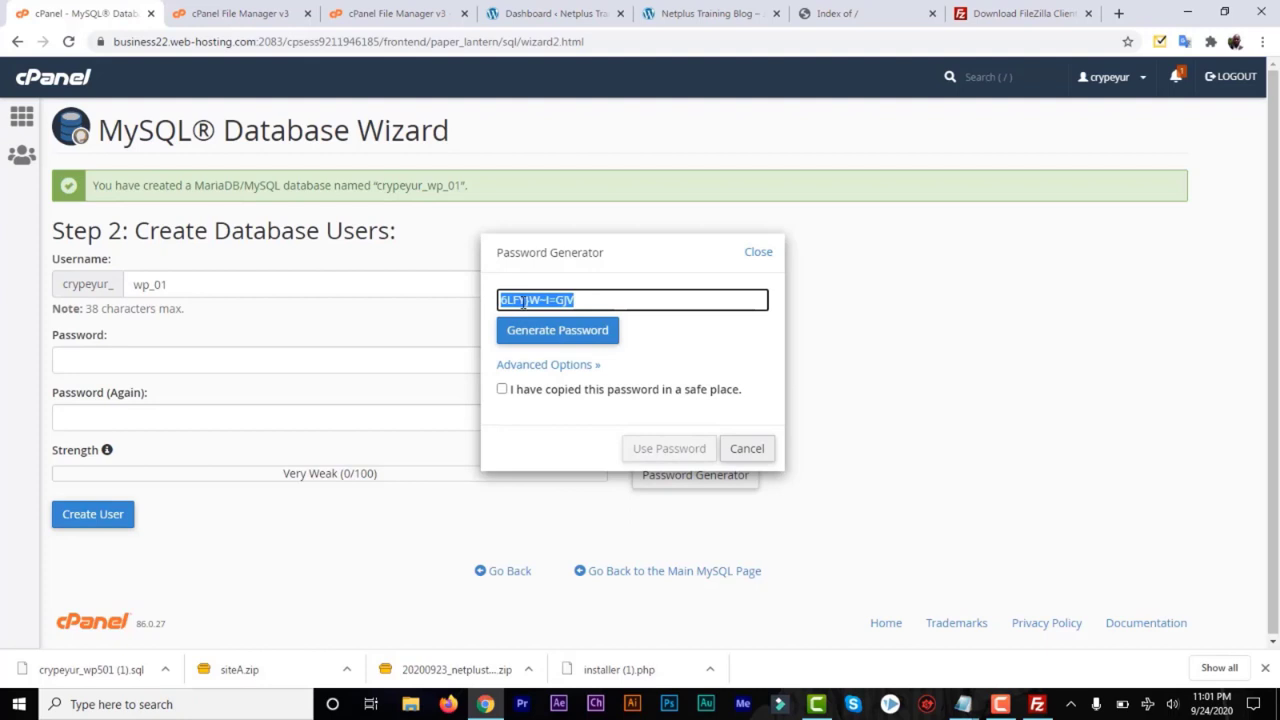
left_click(501, 389)
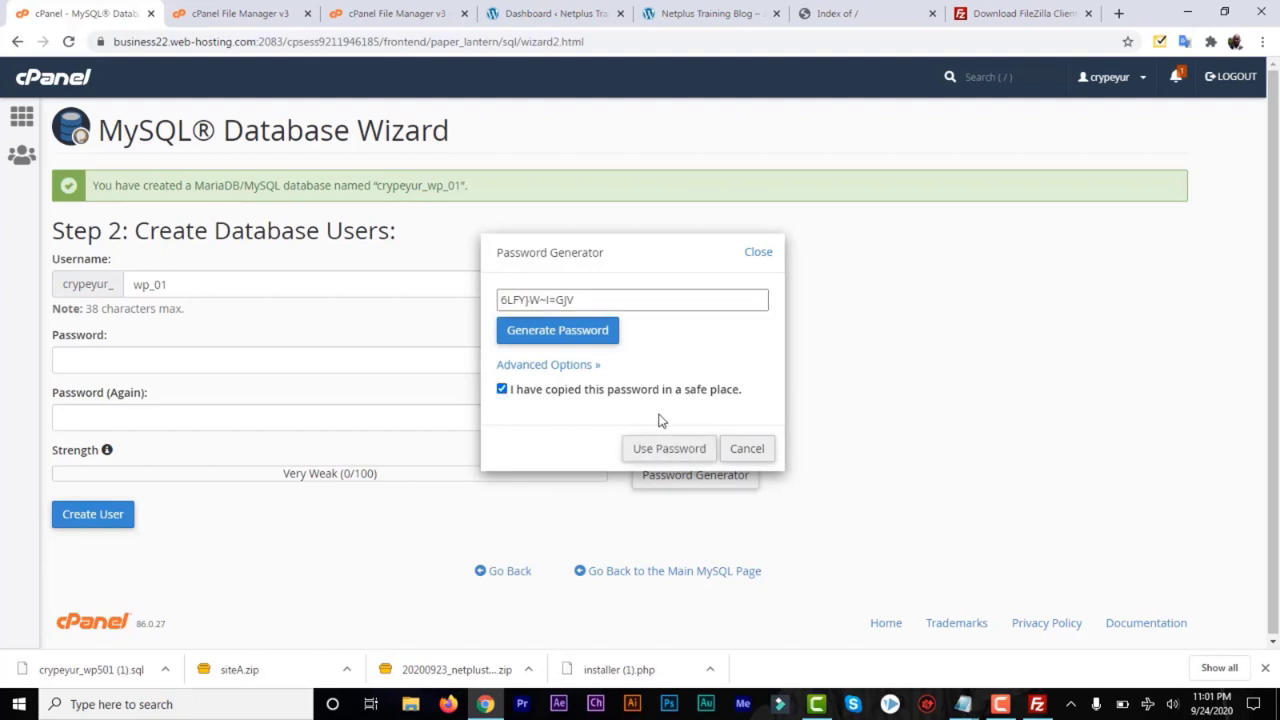
left_click(667, 448)
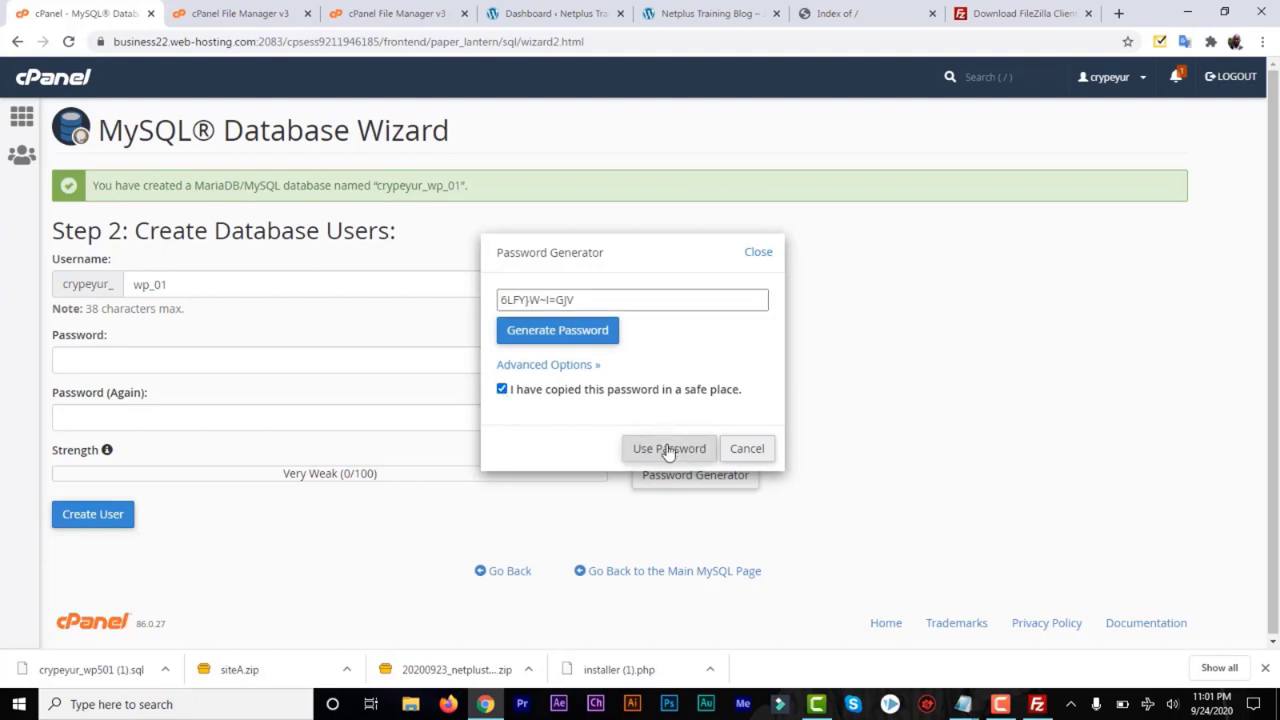
left_click(99, 524)
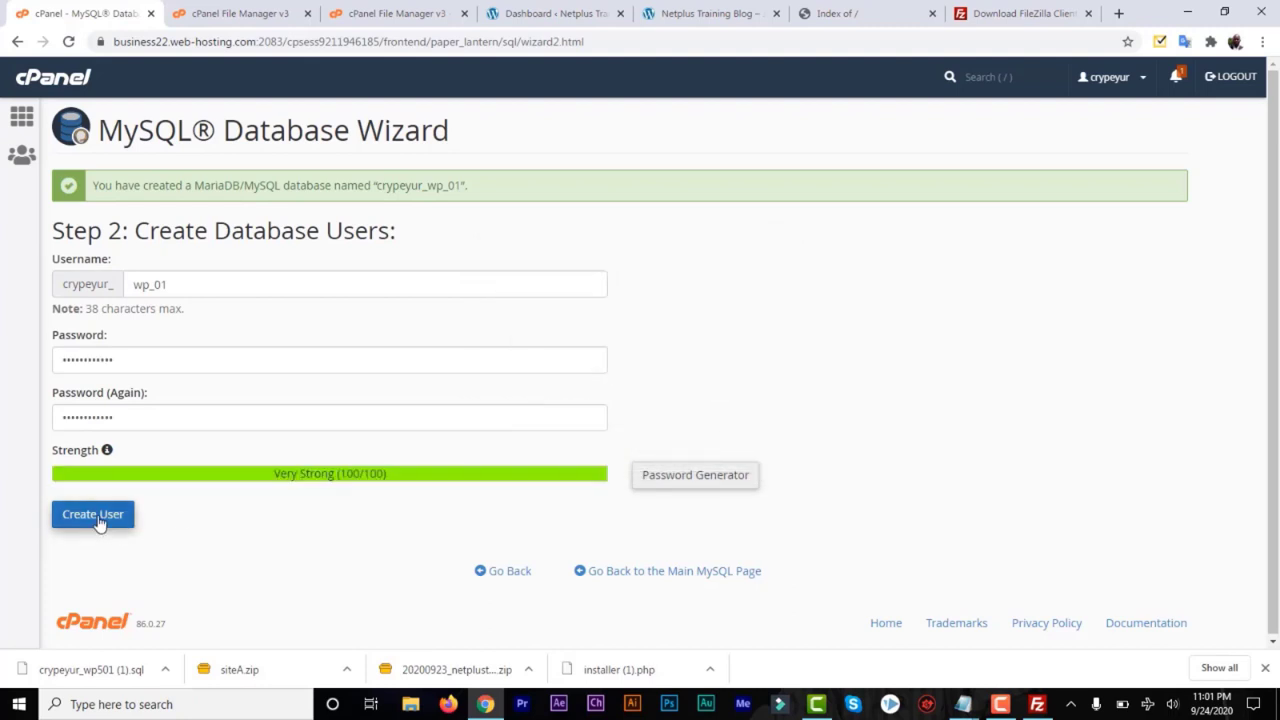
left_click(92, 517)
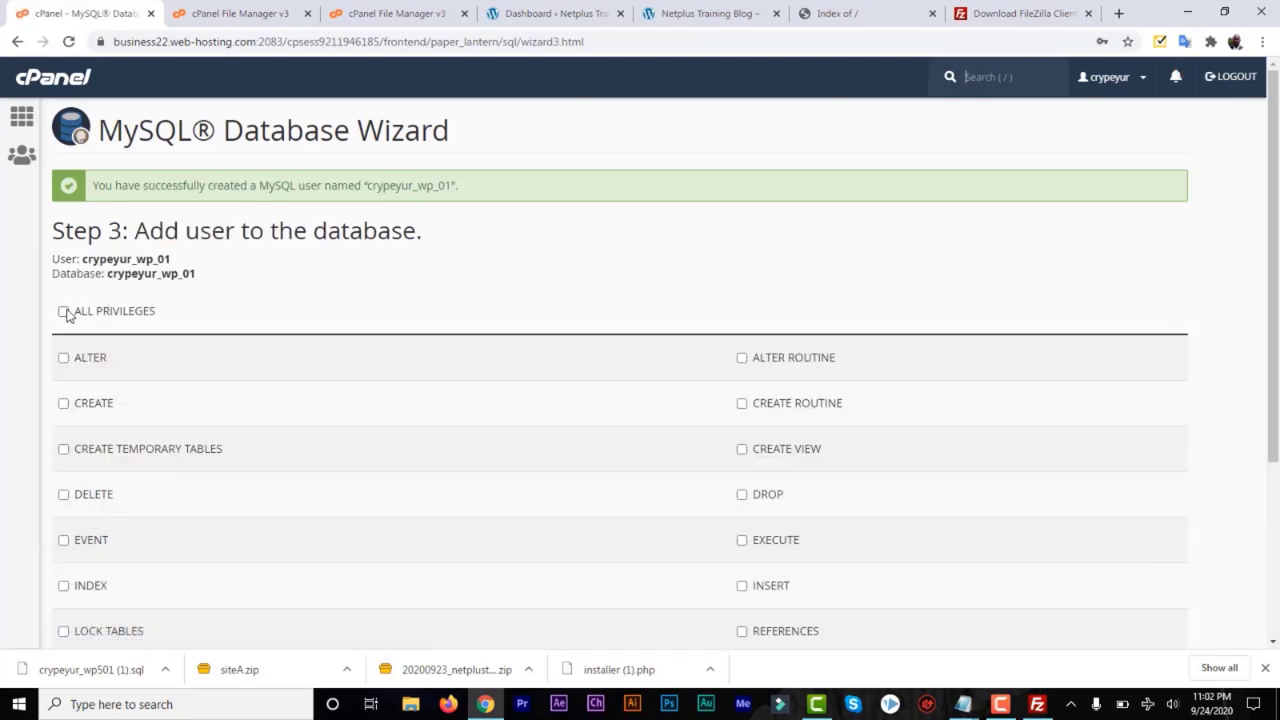
Grant the wp_01 user all privileges on the wp_01 database and complete the wizard.
left_click(63, 311)
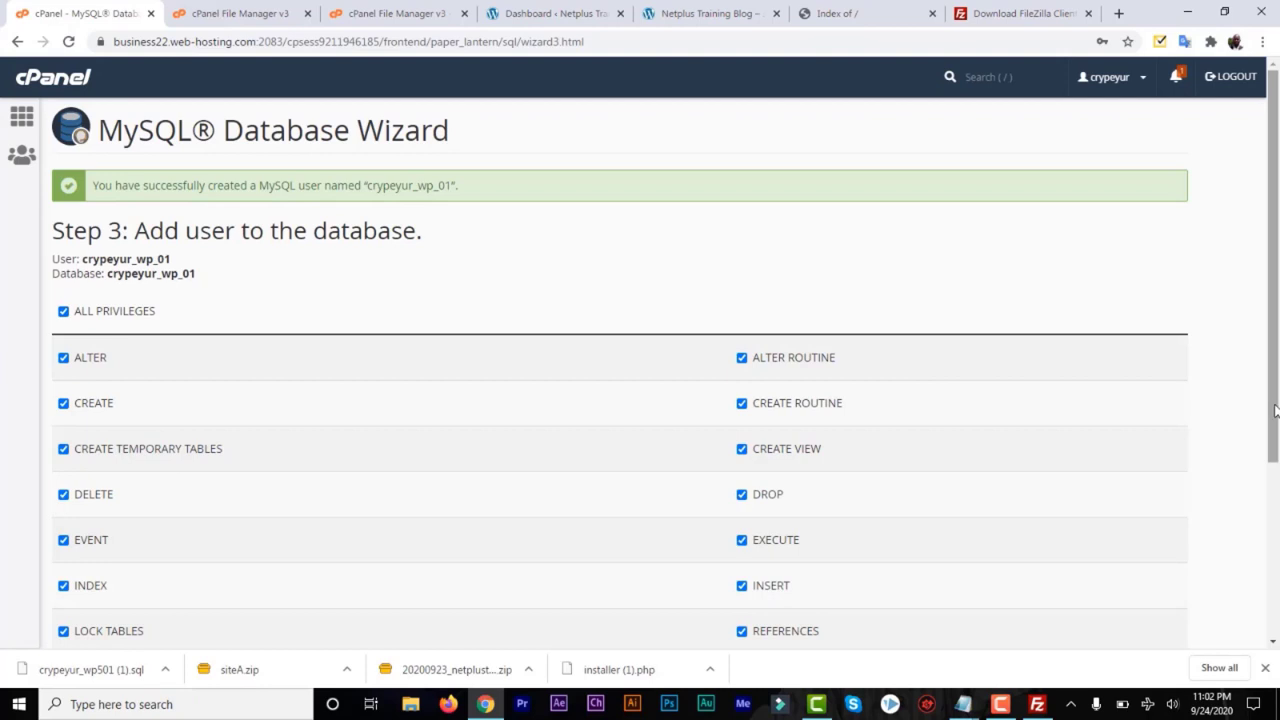
scroll(1275, 410, "down", 3)
left_click(92, 517)
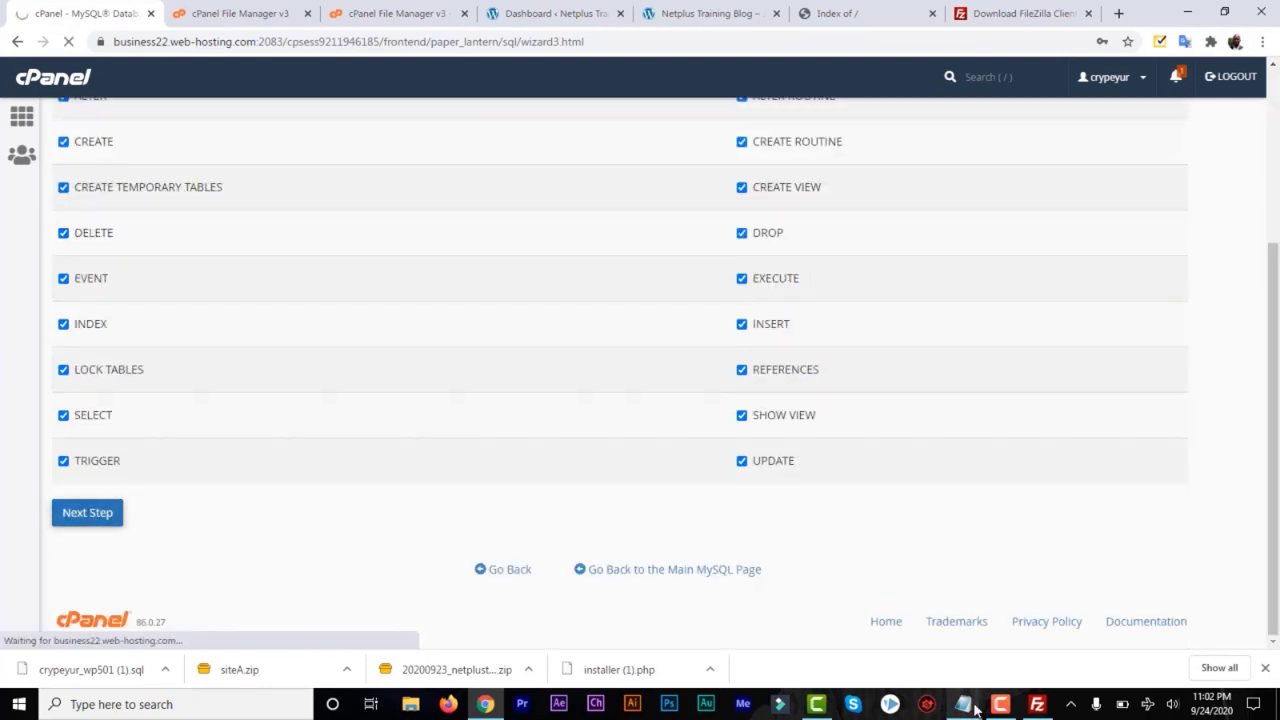
Switch to the login file in Notepad, replace its last line with wp_01, paste the database user's password below, and minimize Notepad.
mouse_move(975, 708)
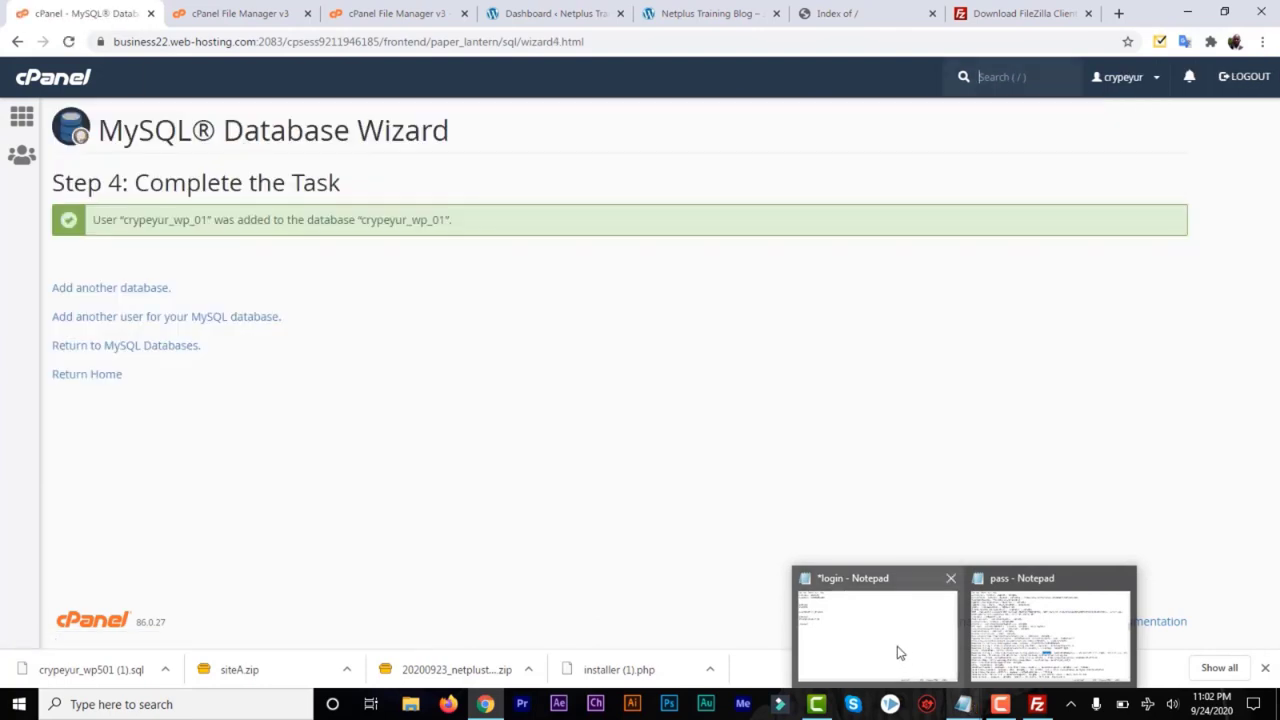
left_click(890, 648)
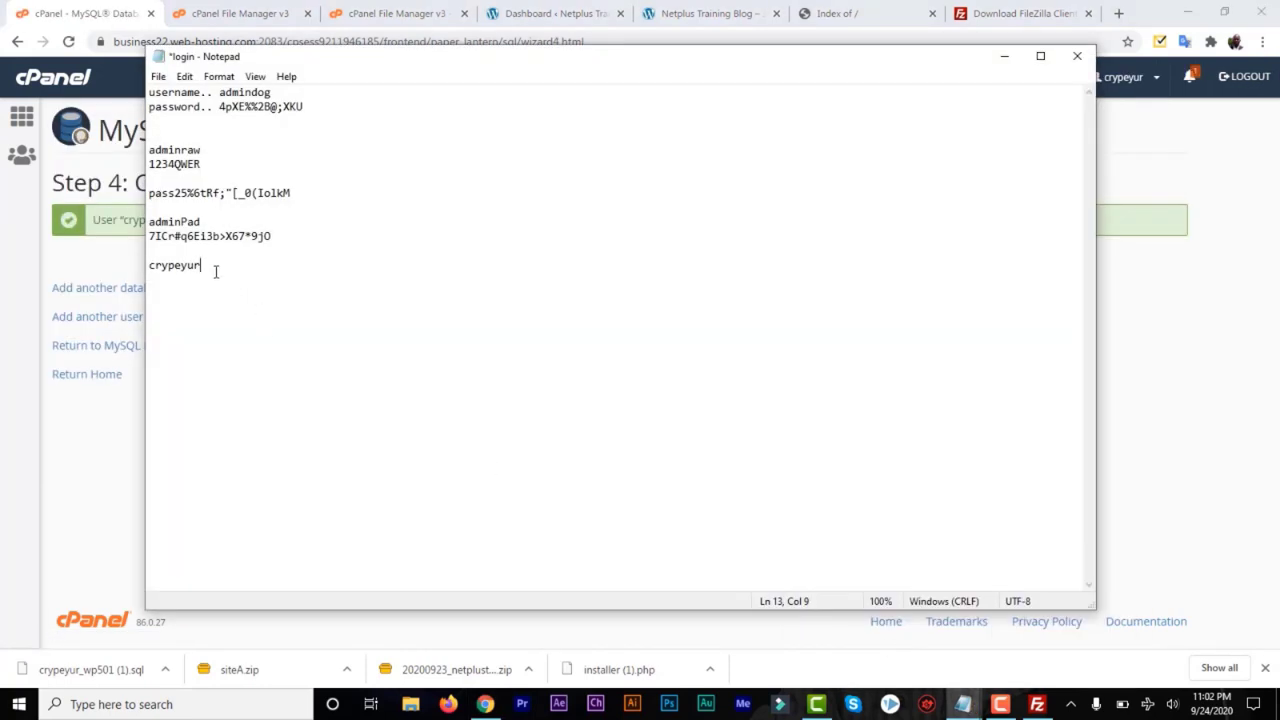
left_click_drag(215, 271, 143, 277)
type("wp_01")
key("ctrl+v")
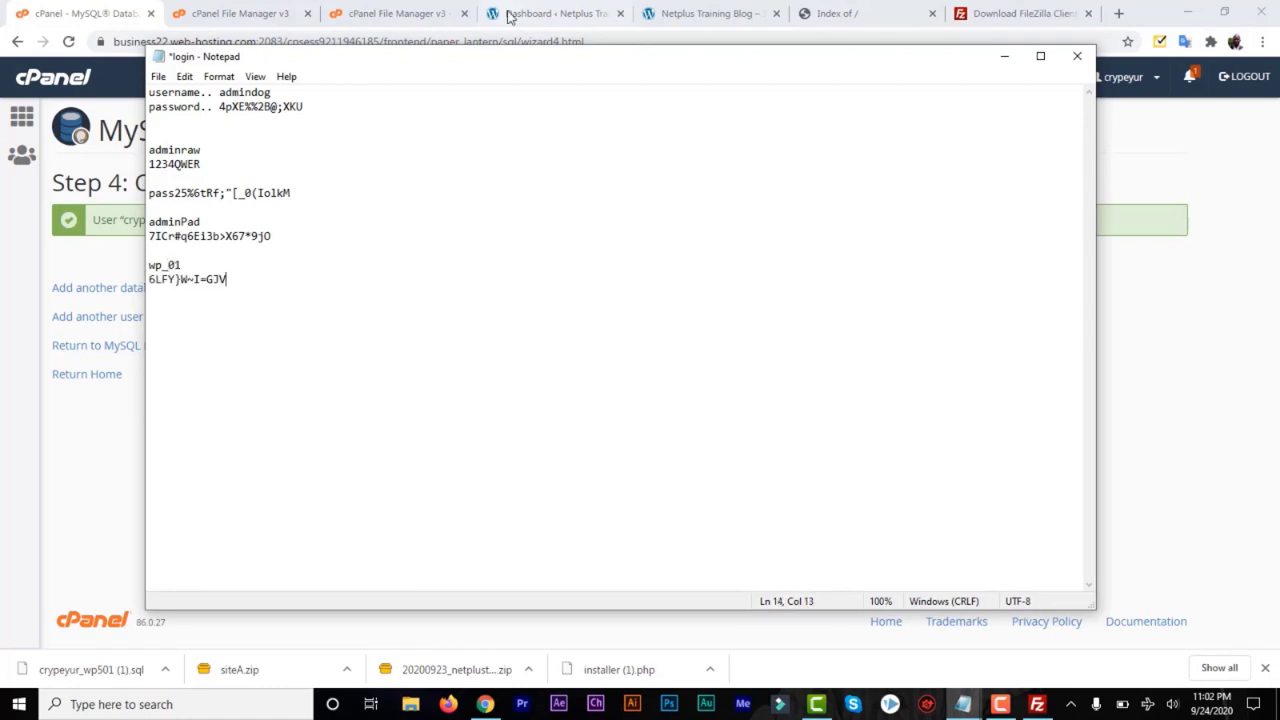
left_click(1005, 58)
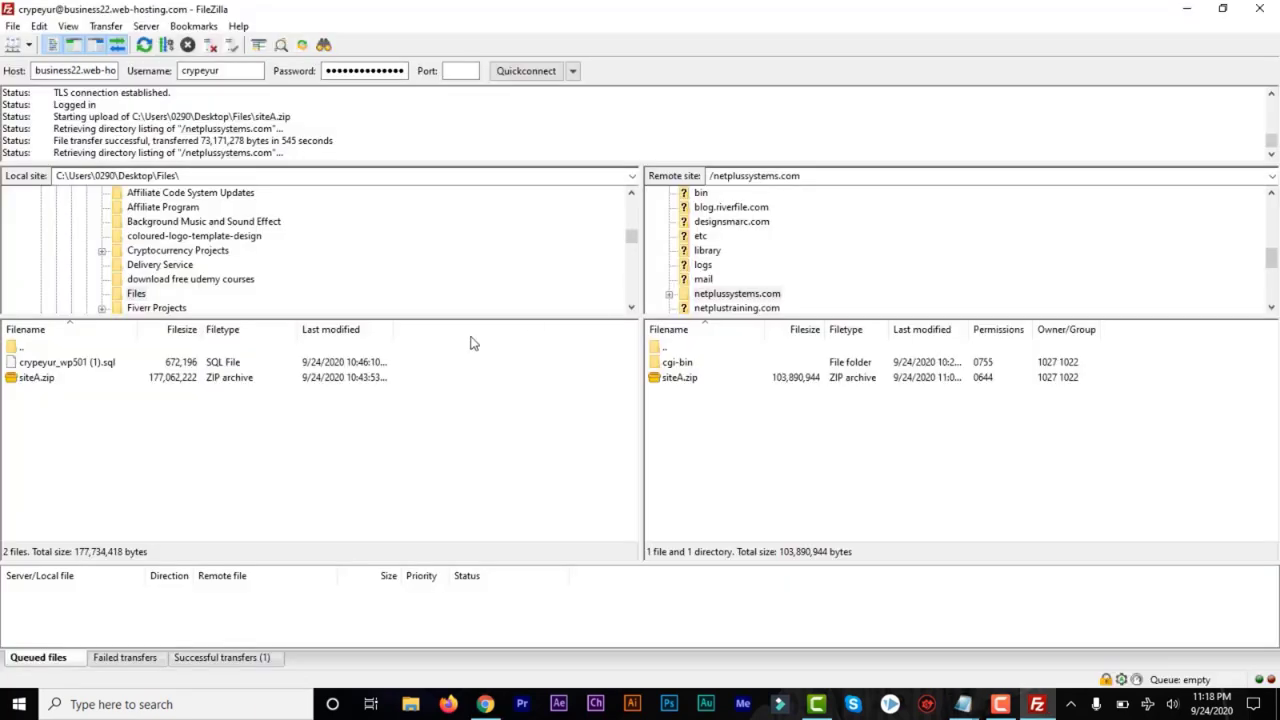
Switch to Chrome, reload File Manager's netplussystems.com folder, and extract siteA.zip into /netplussystems.com.
left_click(487, 705)
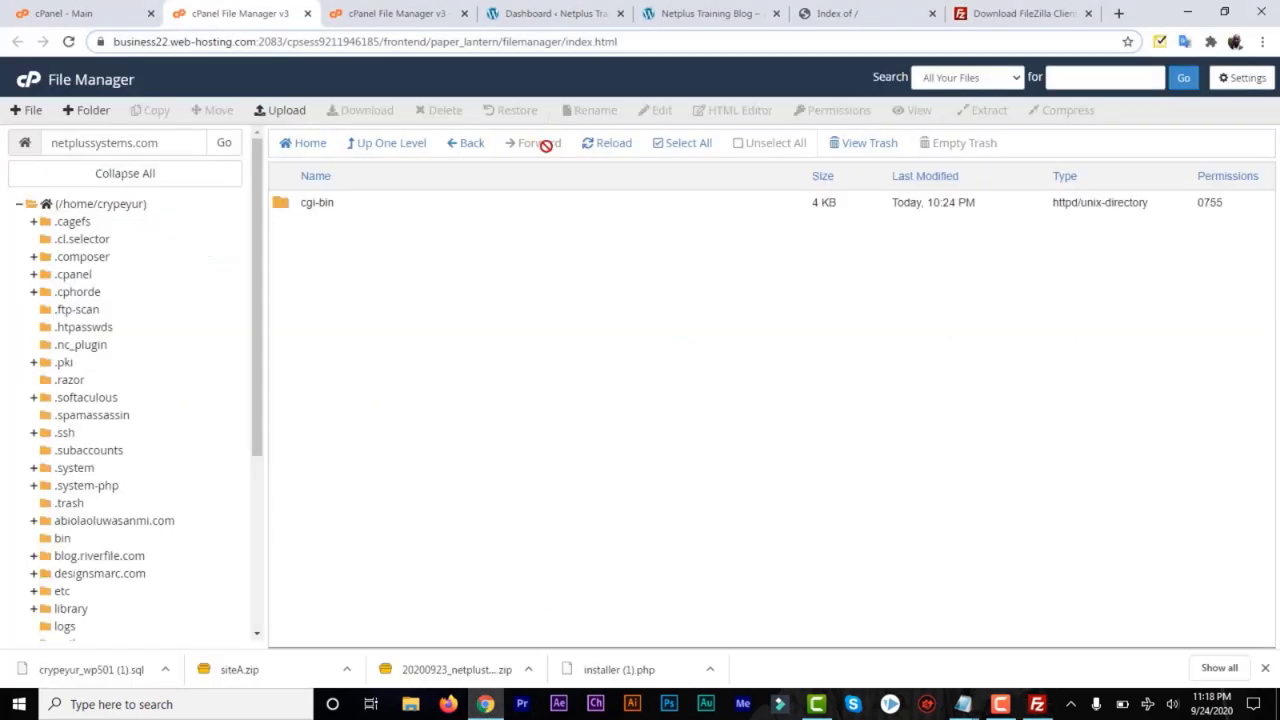
left_click(594, 150)
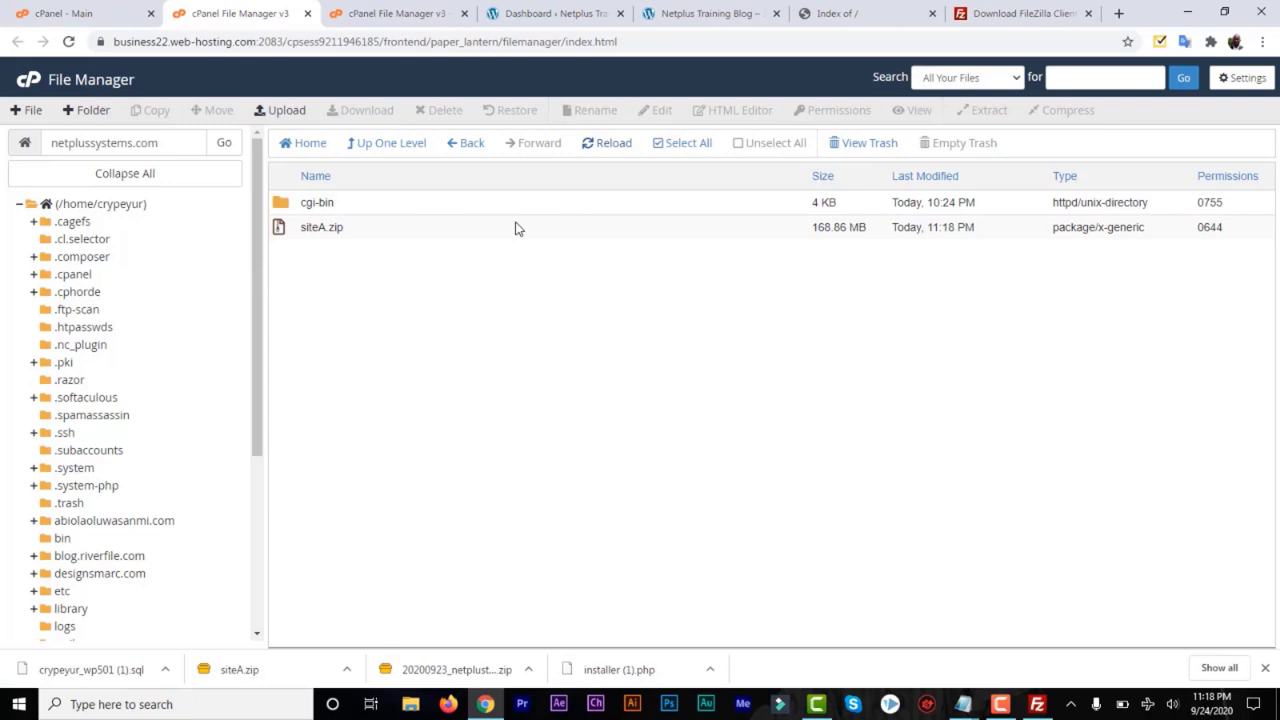
left_click(428, 231)
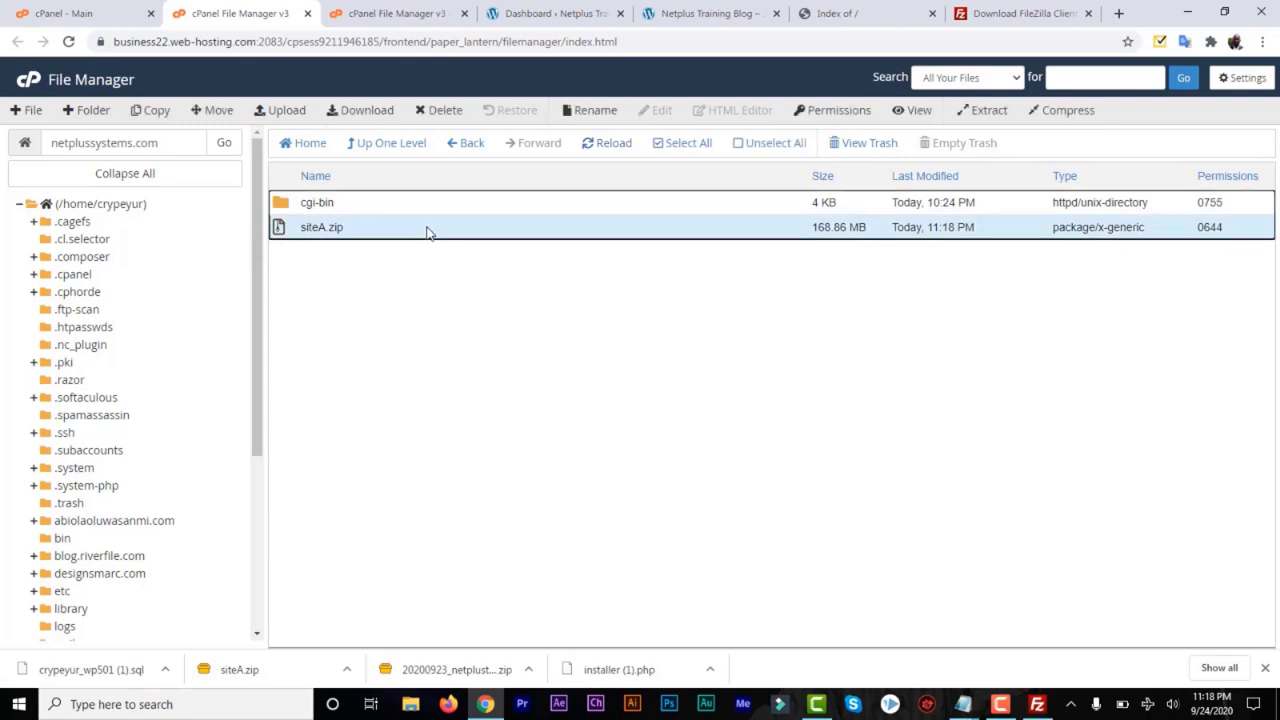
right_click(428, 232)
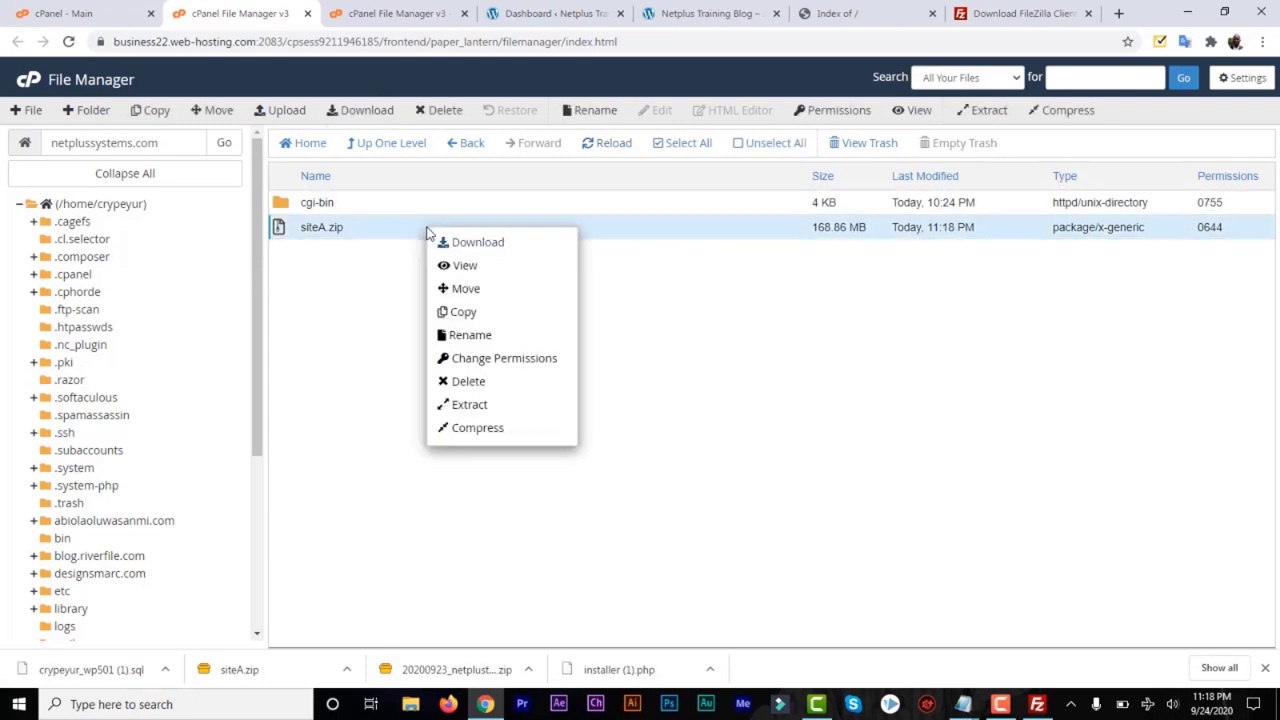
left_click(480, 407)
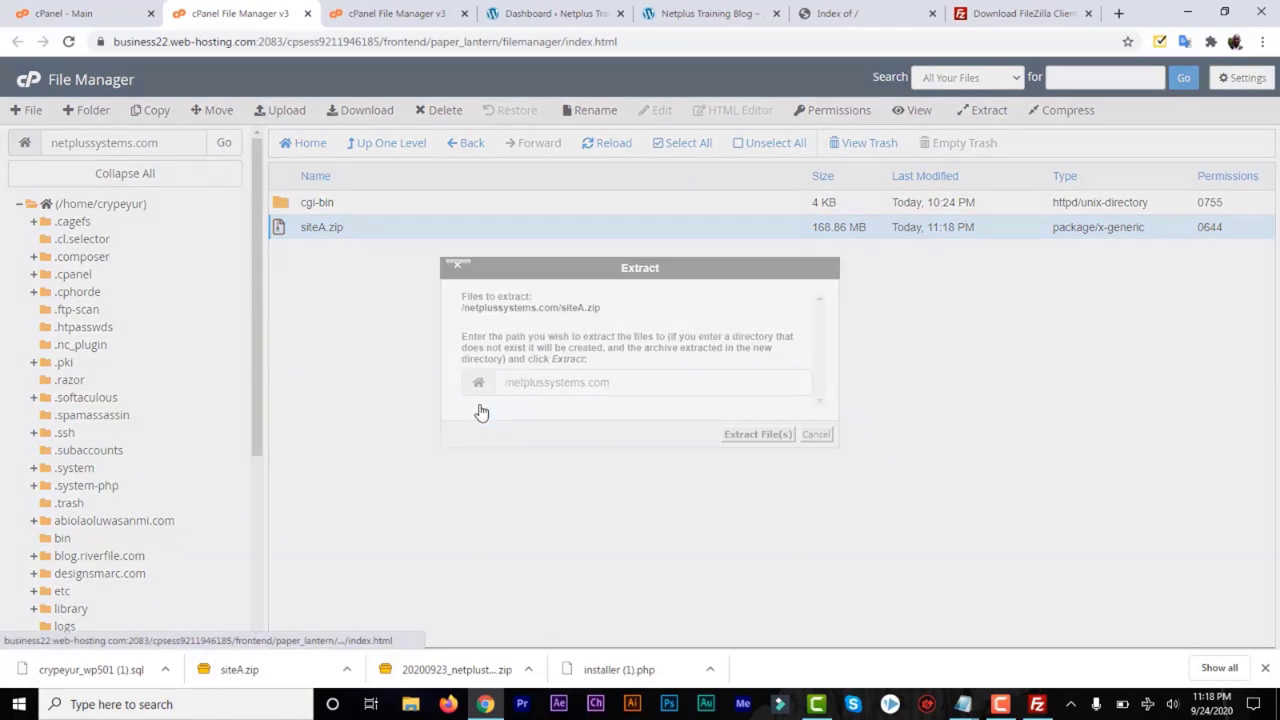
left_click(760, 437)
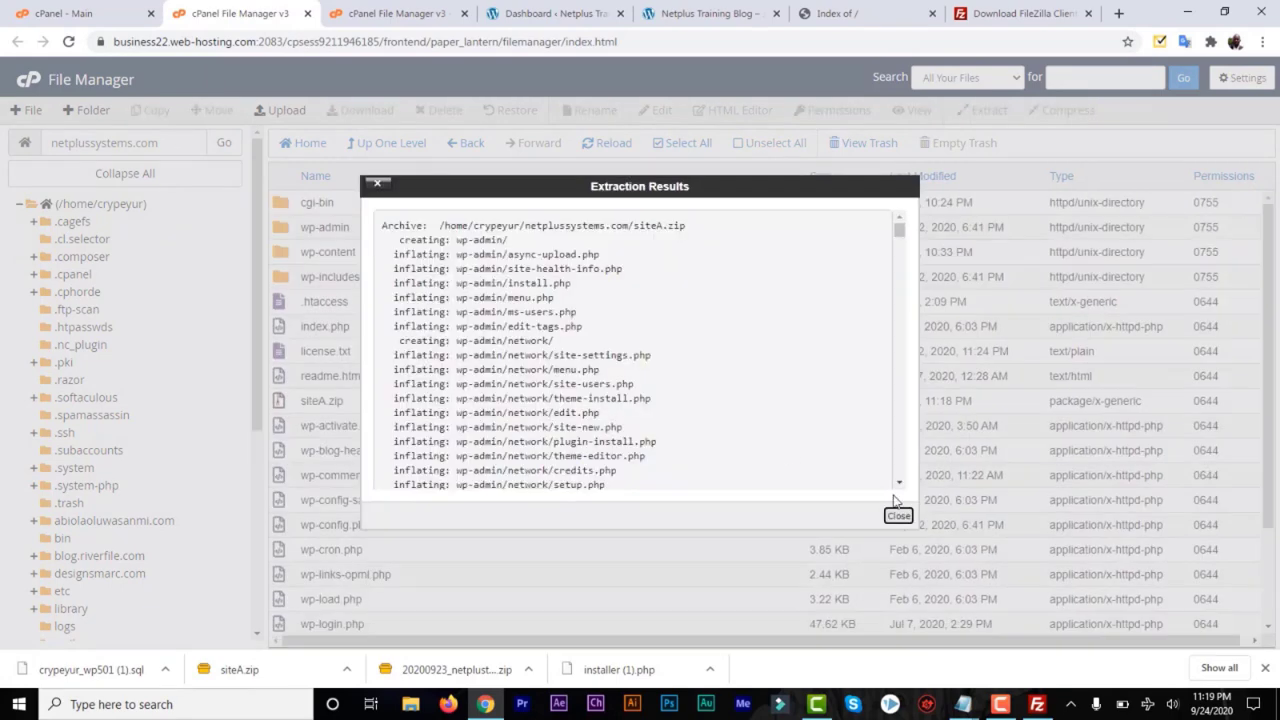
left_click(898, 515)
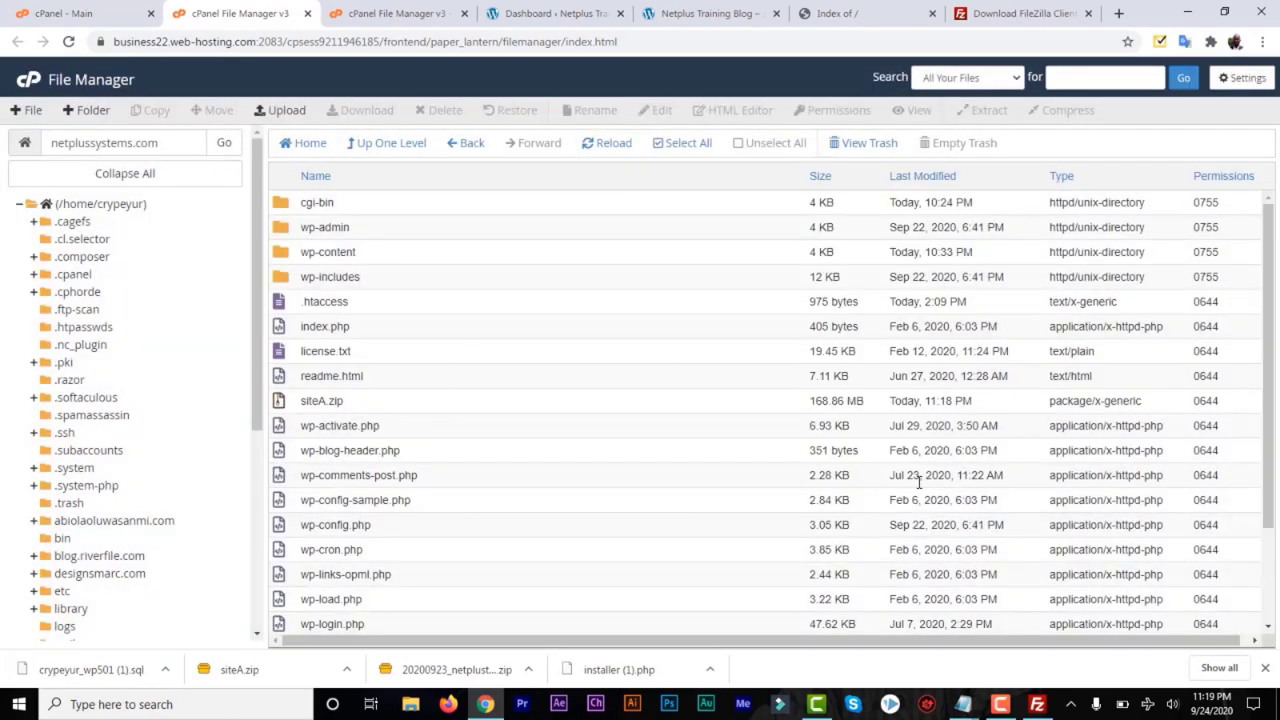
Permanently delete siteA.zip from the netplussystems.com folder, skipping the trash.
left_click_drag(1270, 457, 1274, 318)
left_click(358, 405)
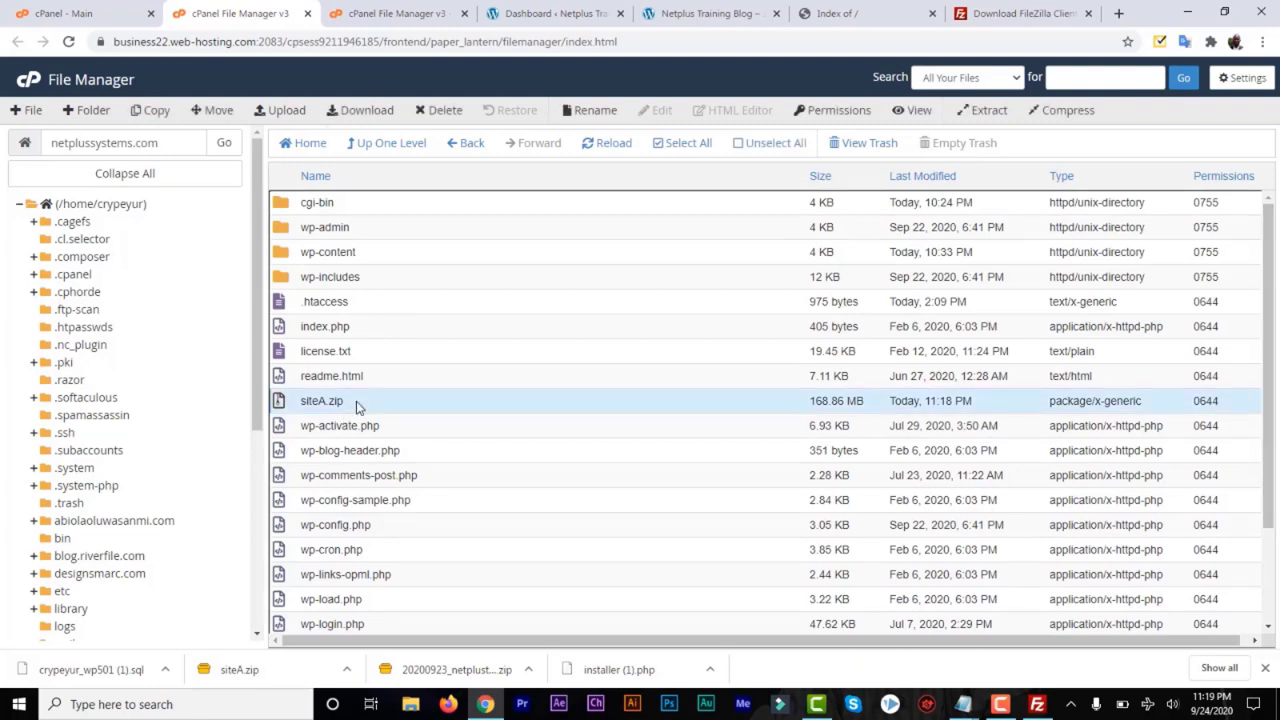
right_click(358, 405)
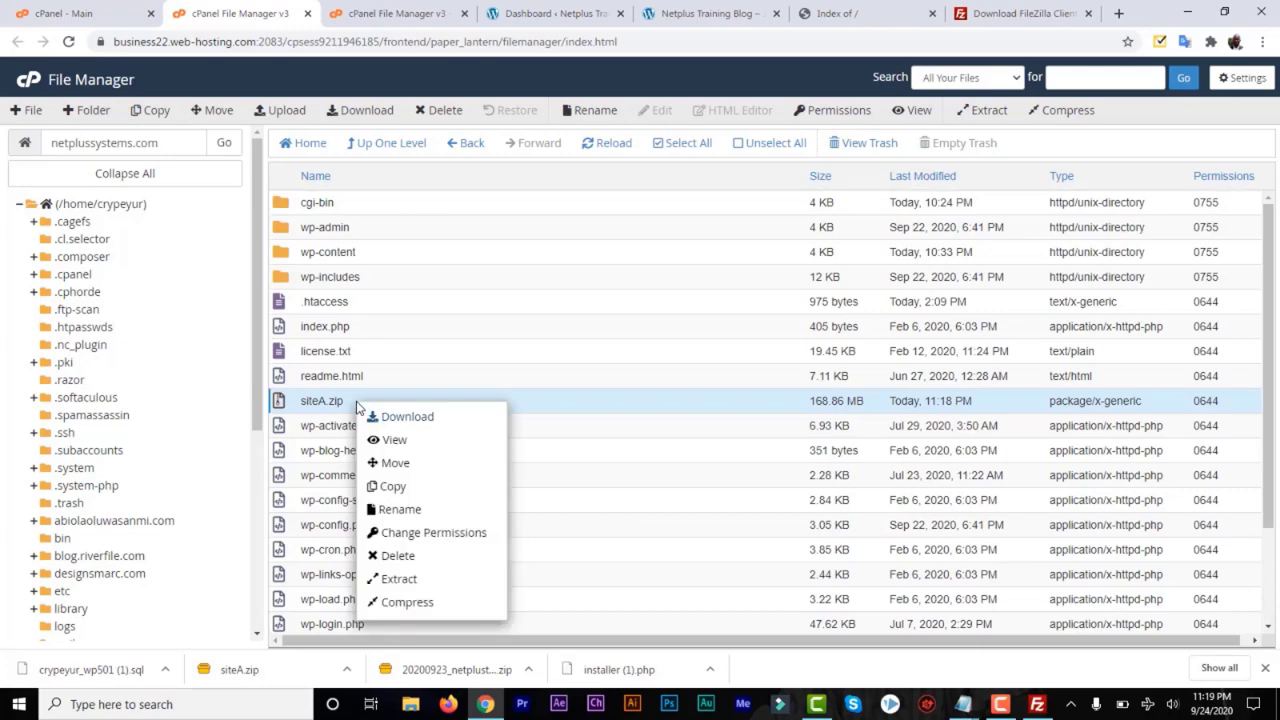
left_click(406, 557)
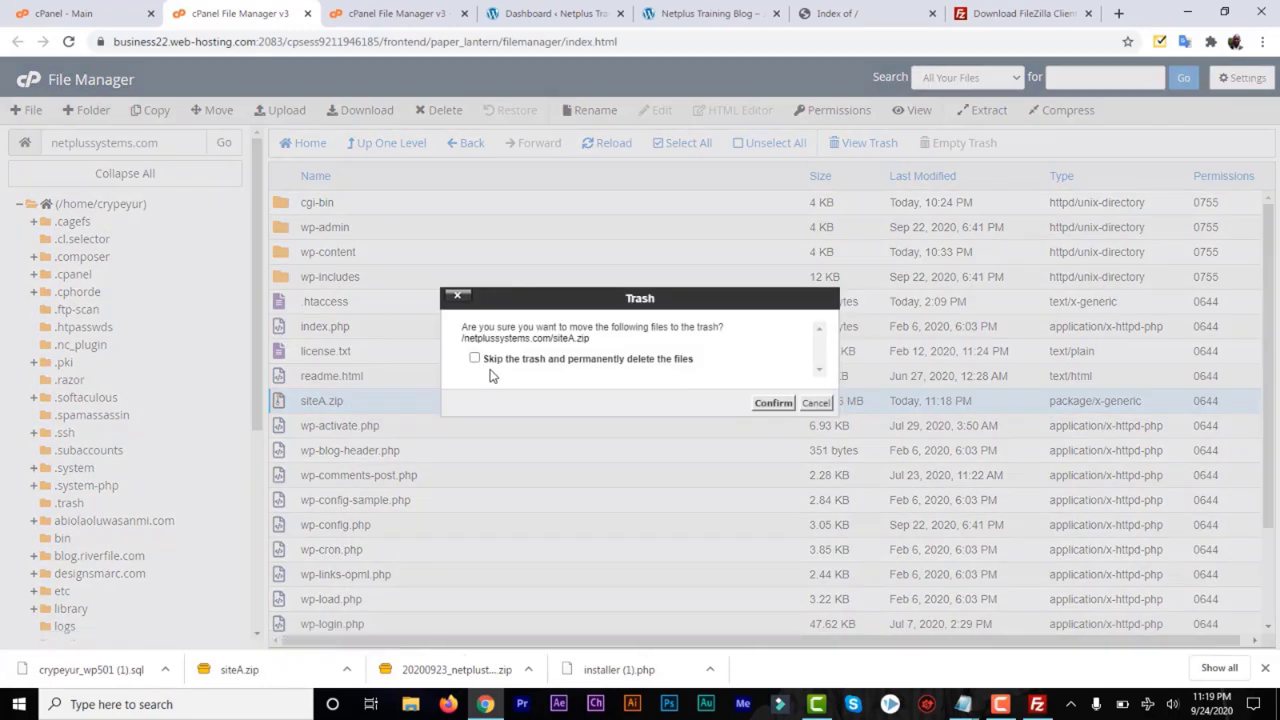
left_click(475, 360)
left_click(772, 404)
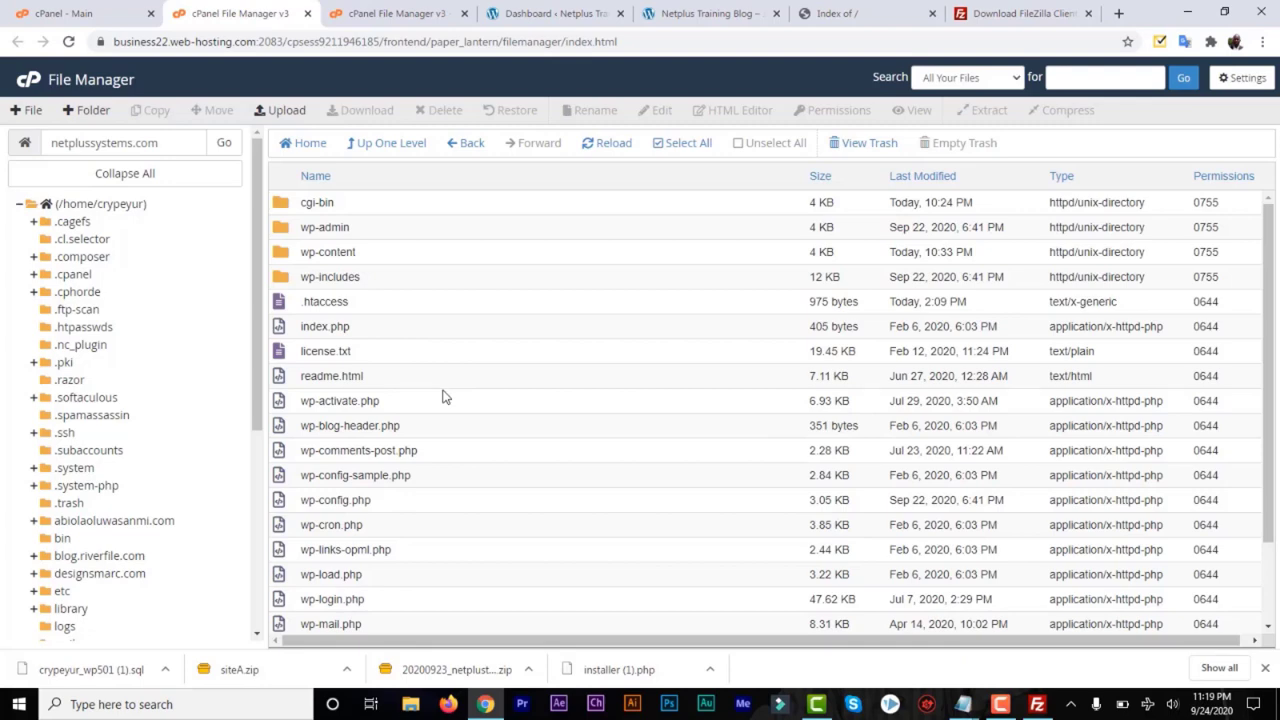
Open wp-config.php from the netplussystems.com folder in the code editor.
left_click(392, 505)
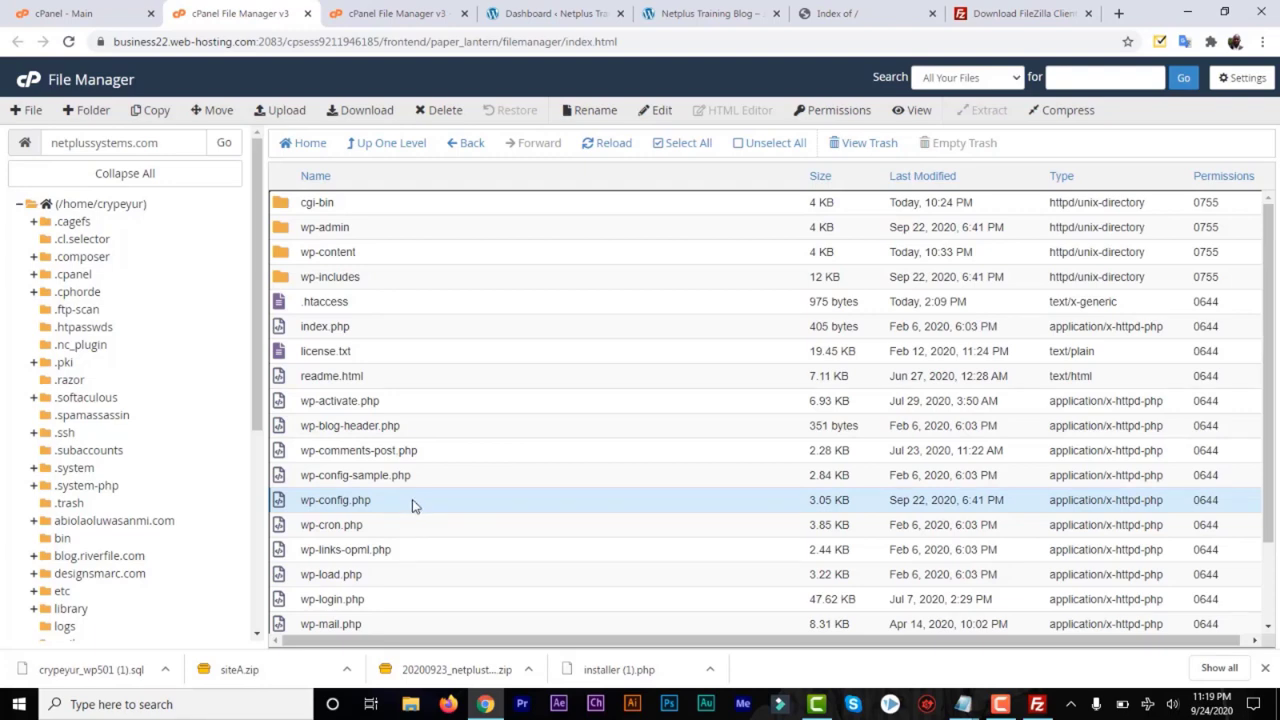
right_click(413, 505)
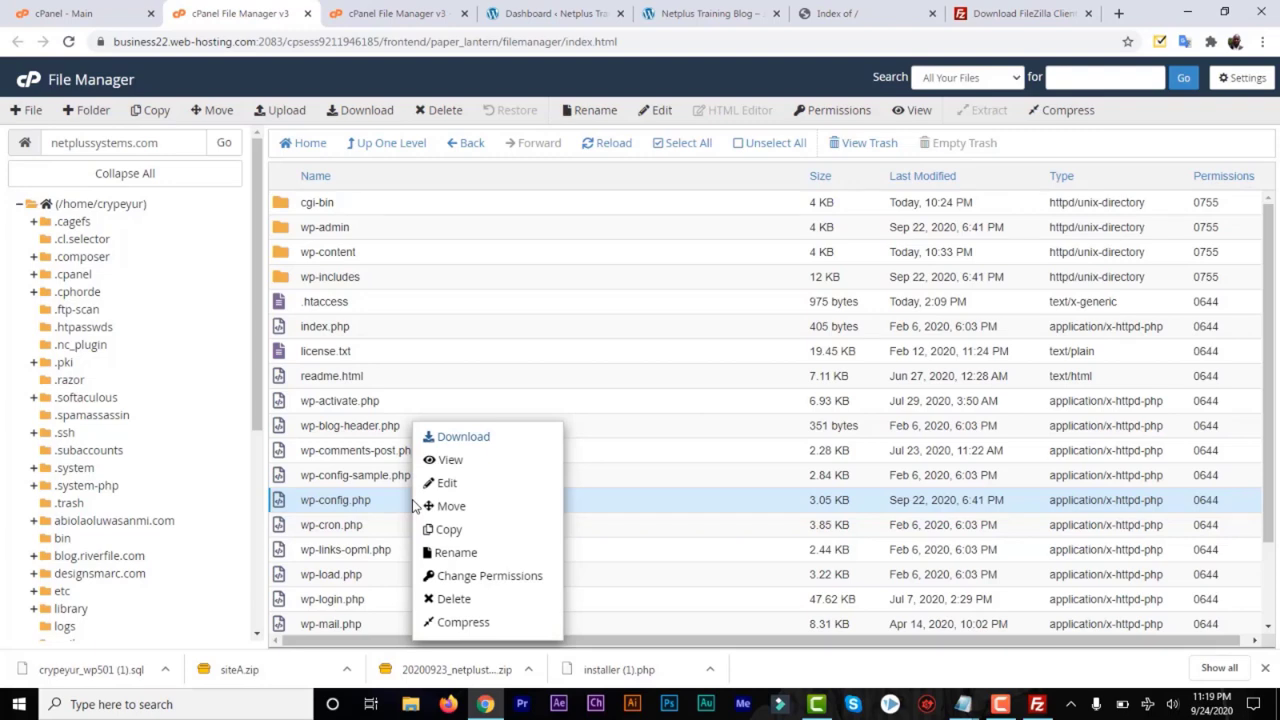
left_click(450, 483)
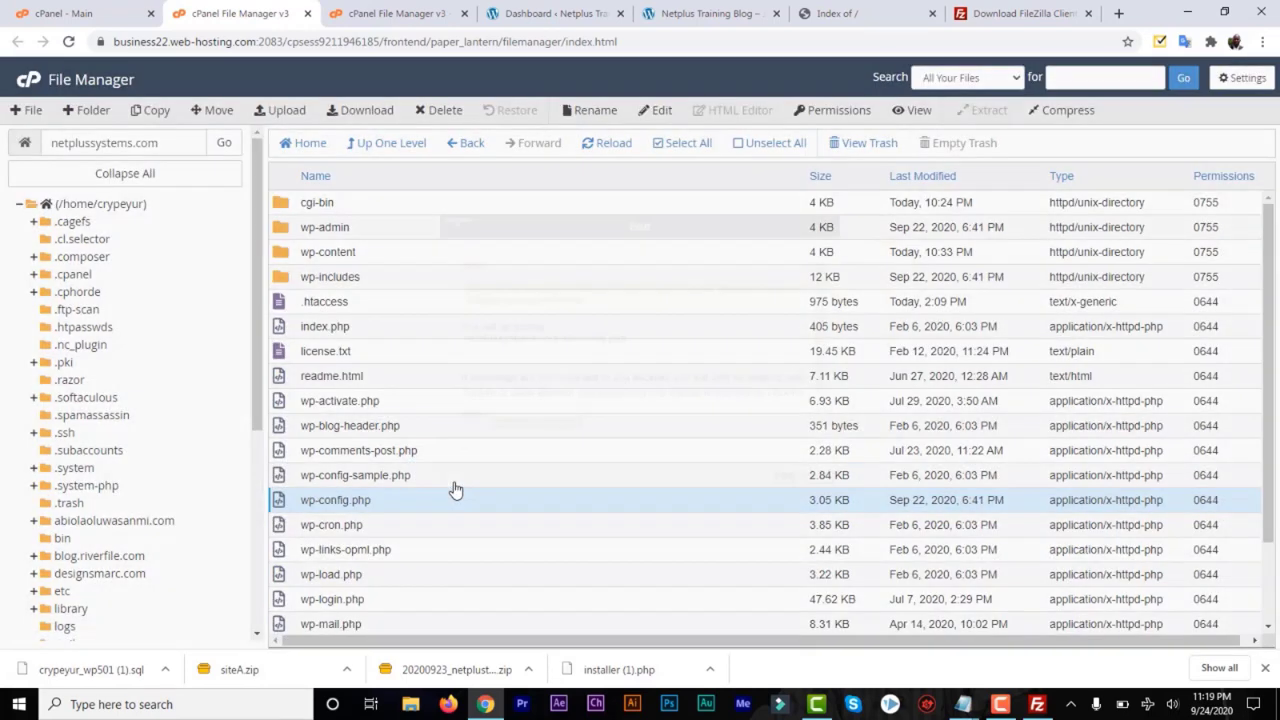
left_click(782, 476)
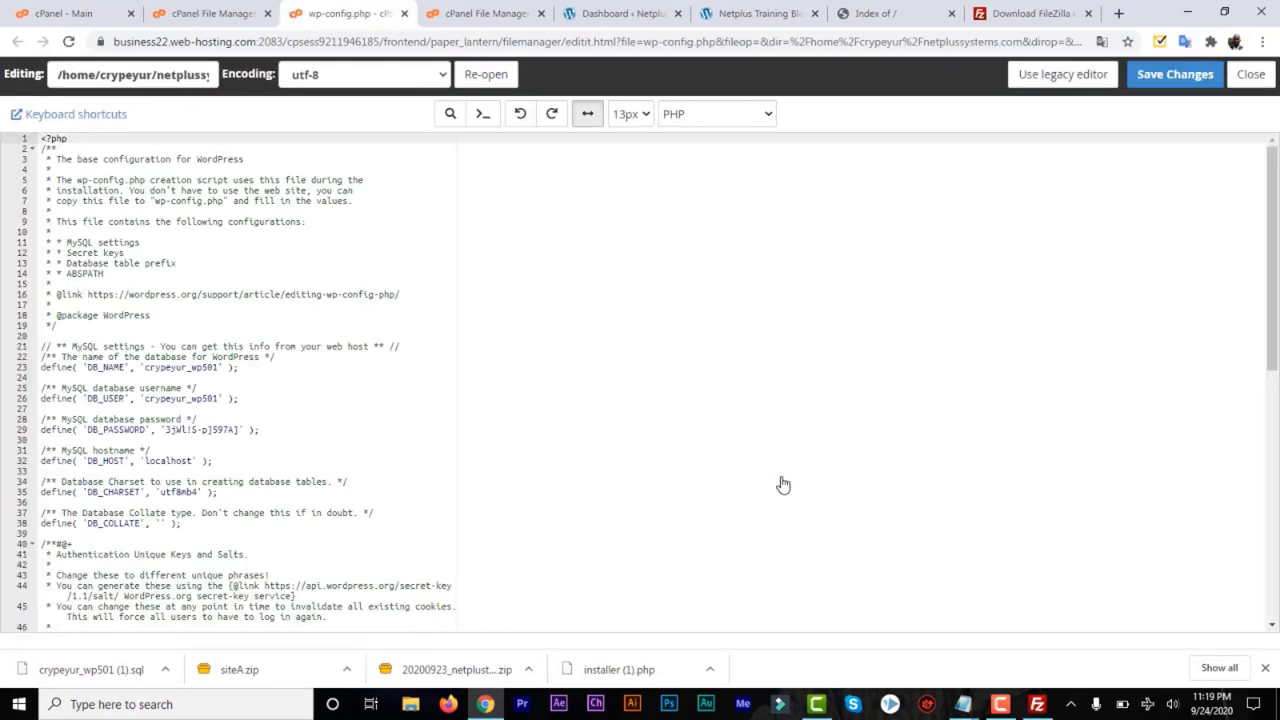
Set both the DB_NAME and DB_USER values in wp-config.php to crypeyur_wp_01.
left_click(208, 368)
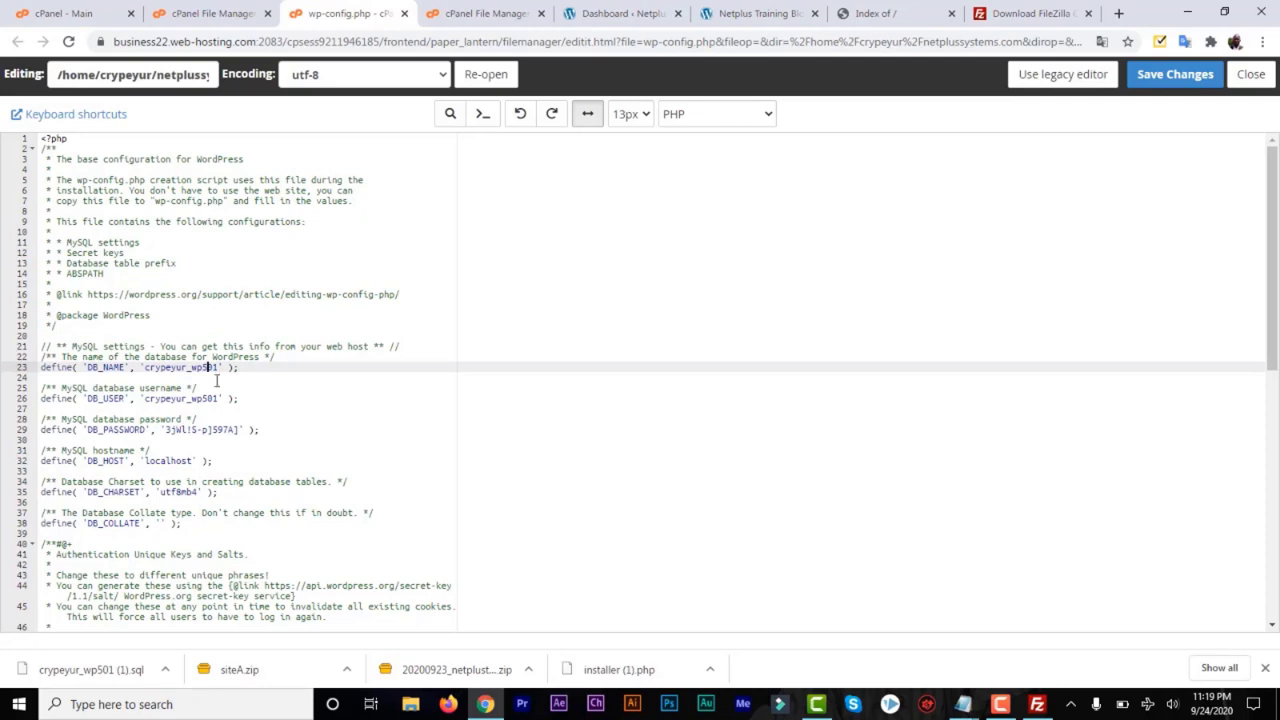
left_click_drag(217, 368, 203, 368)
type("_01")
left_click_drag(219, 399, 203, 399)
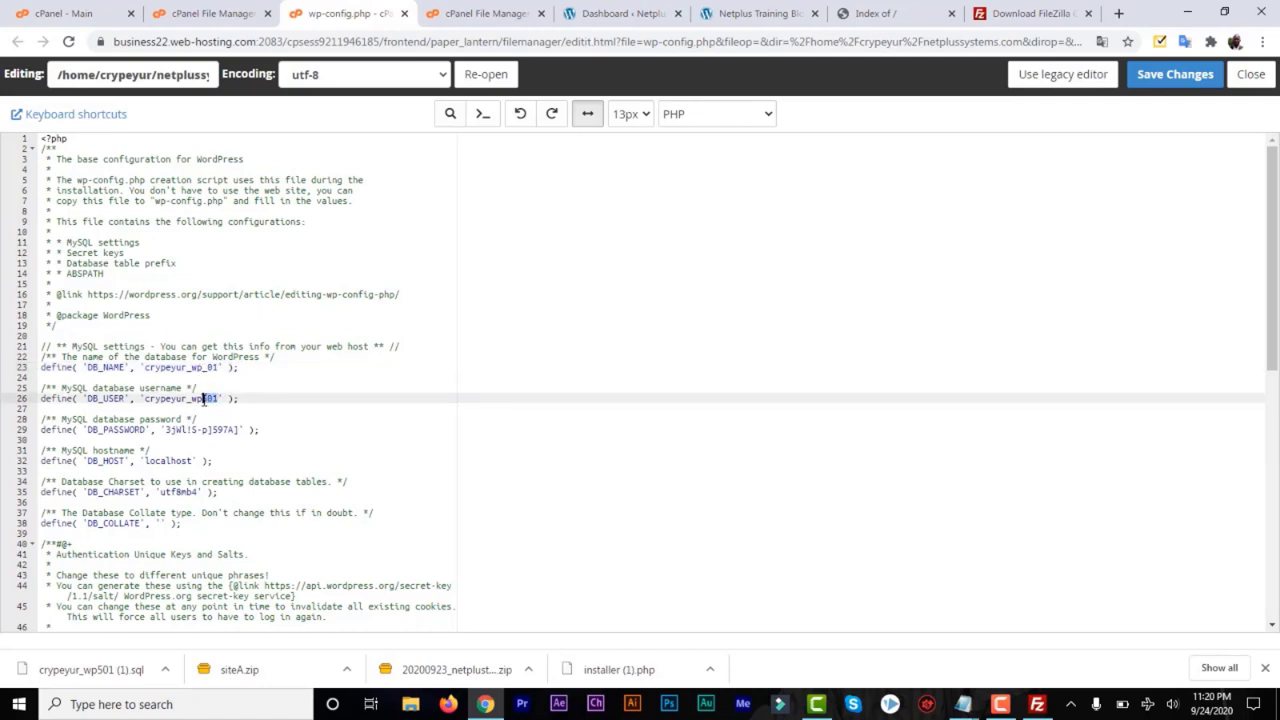
type("_01")
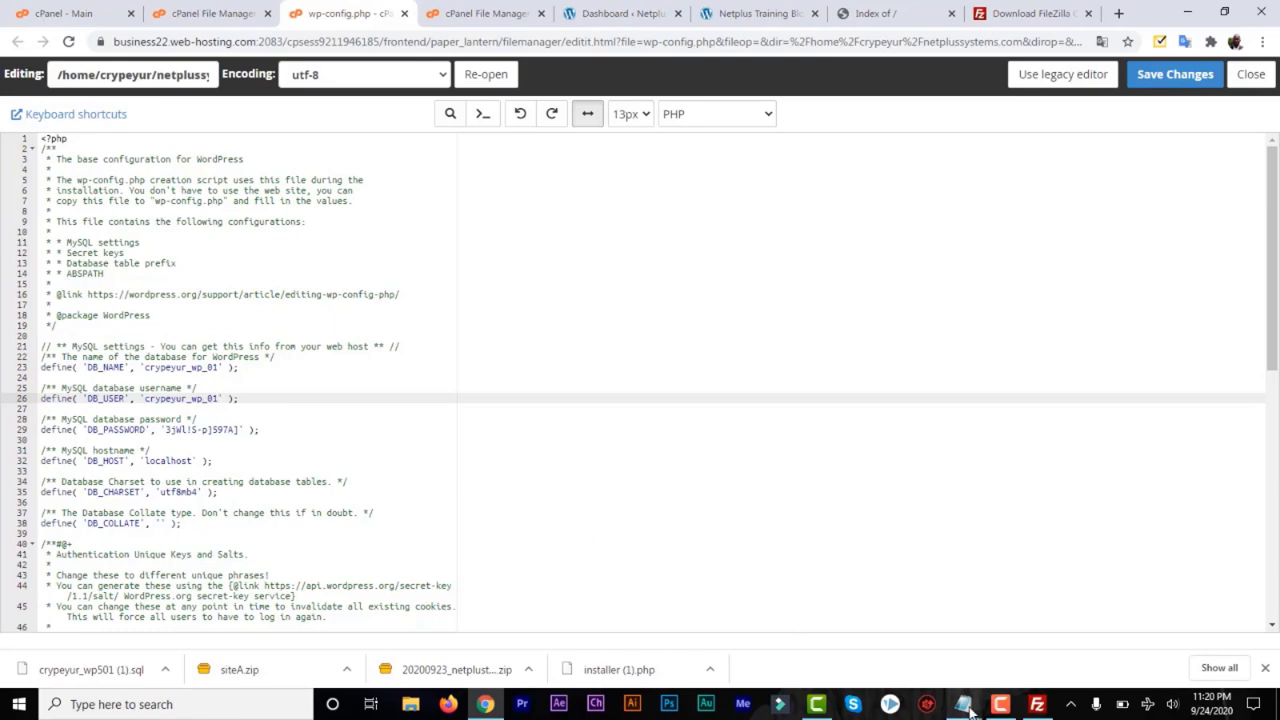
Copy the wp_01 database password from the login file in Notepad, paste it as the DB_PASSWORD value in wp-config.php, and save the file.
mouse_move(964, 710)
left_click(903, 663)
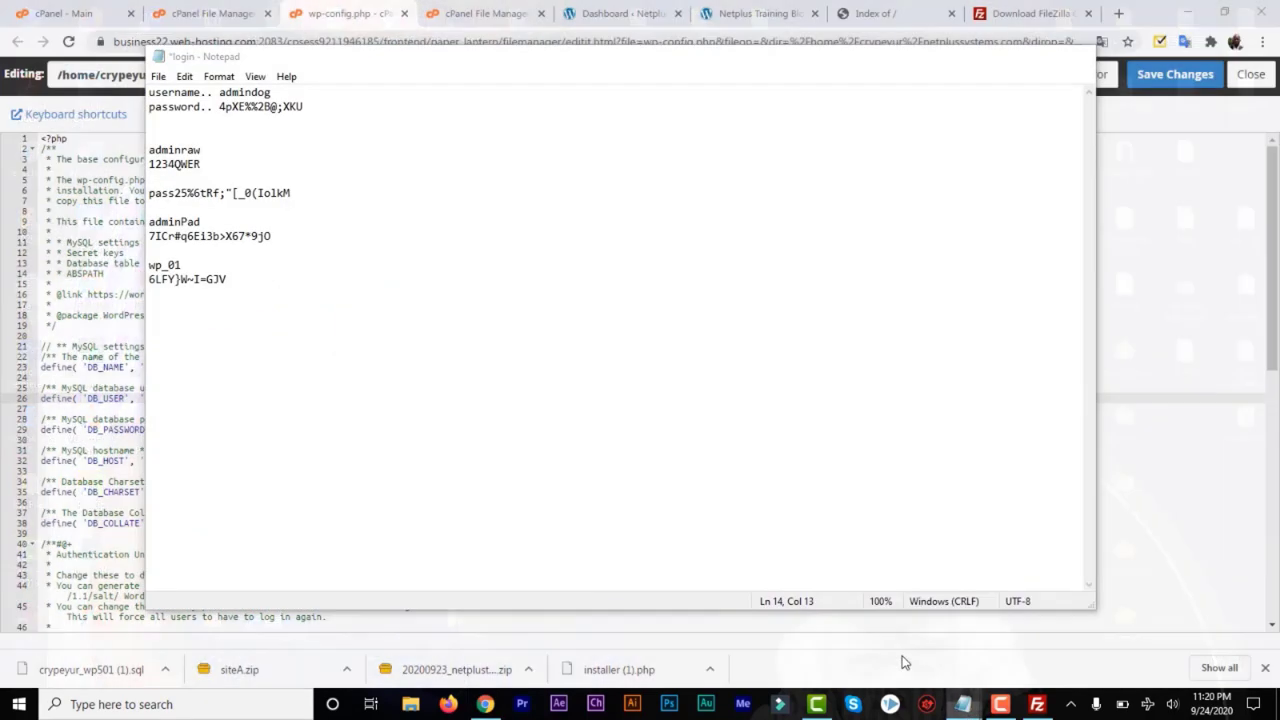
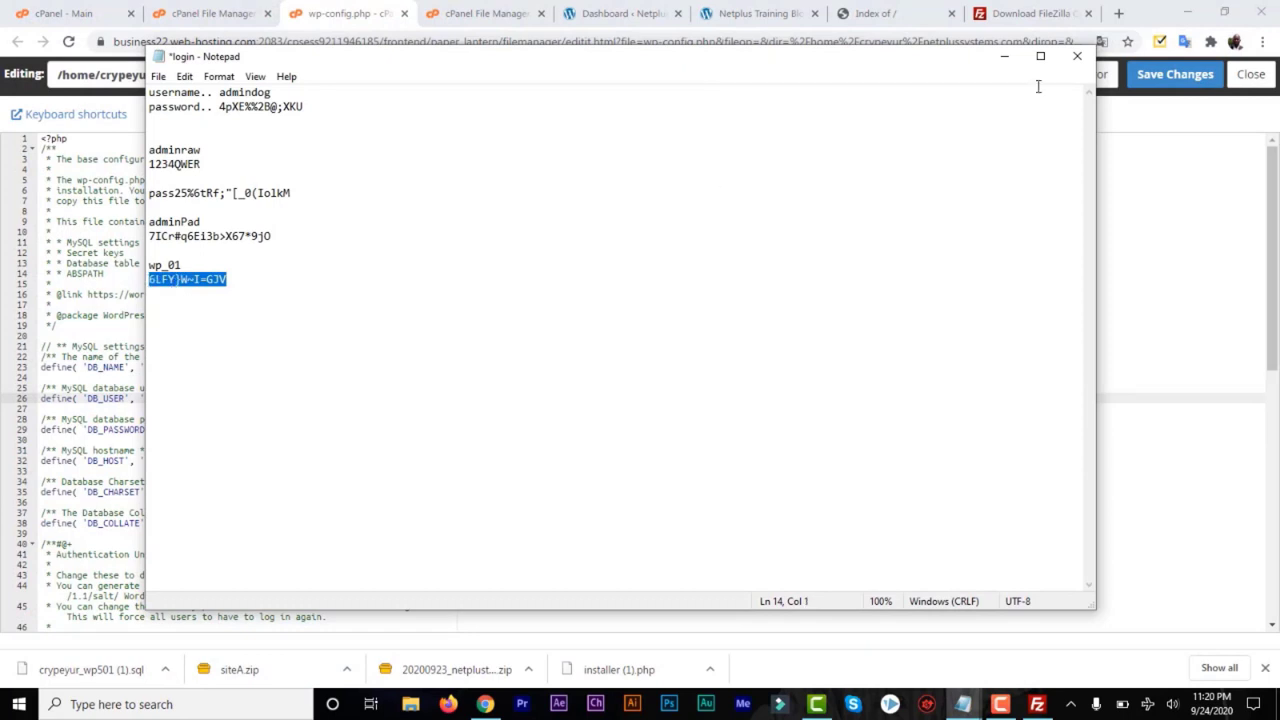
left_click(1005, 56)
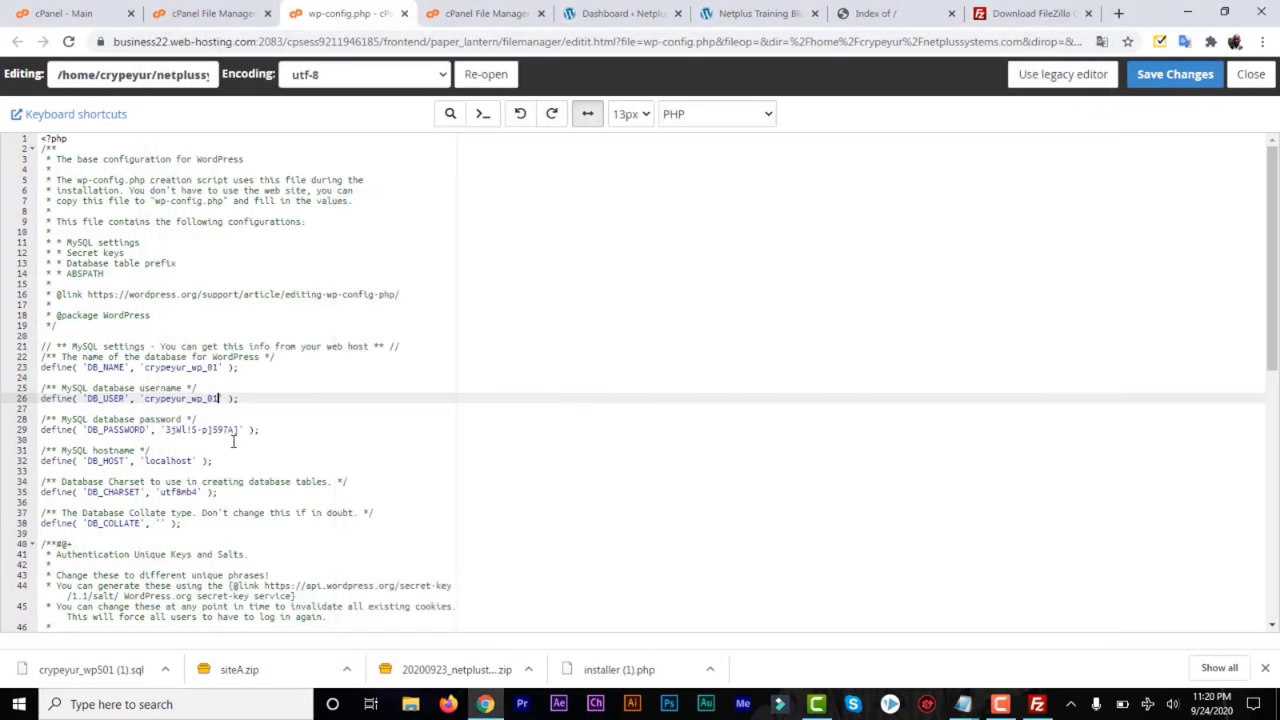
left_click_drag(241, 430, 166, 431)
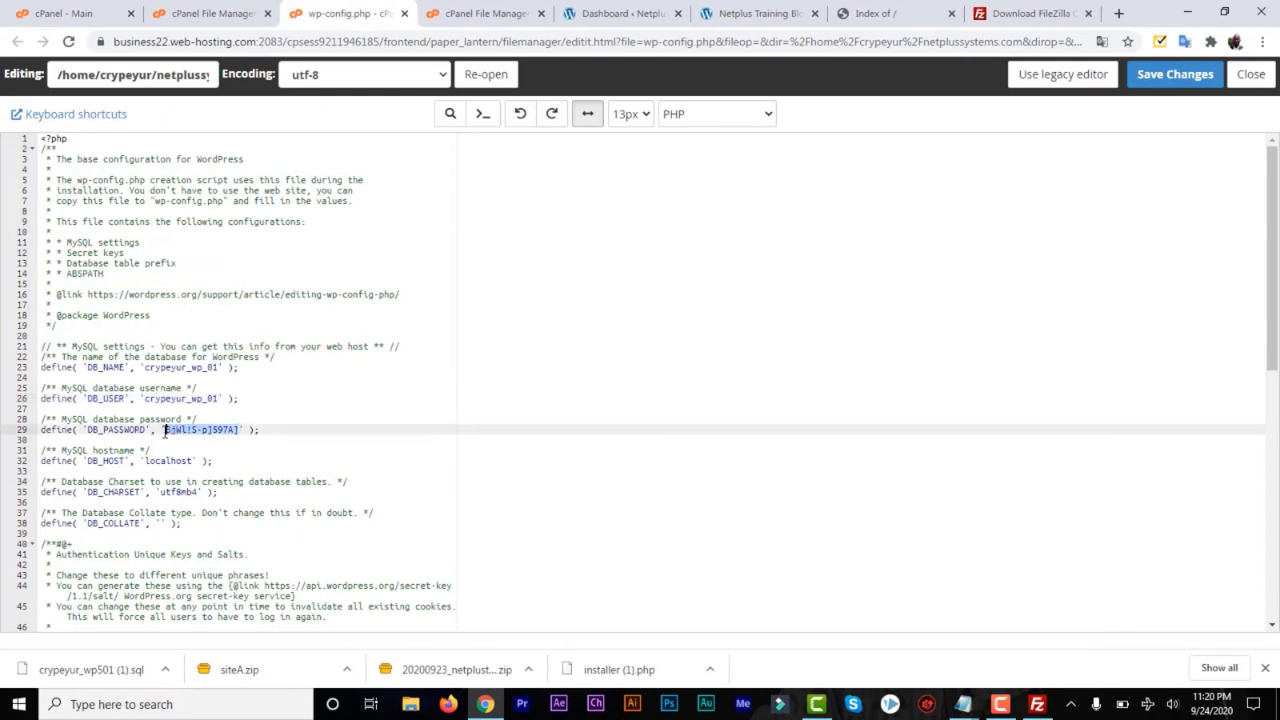
key("ctrl+v")
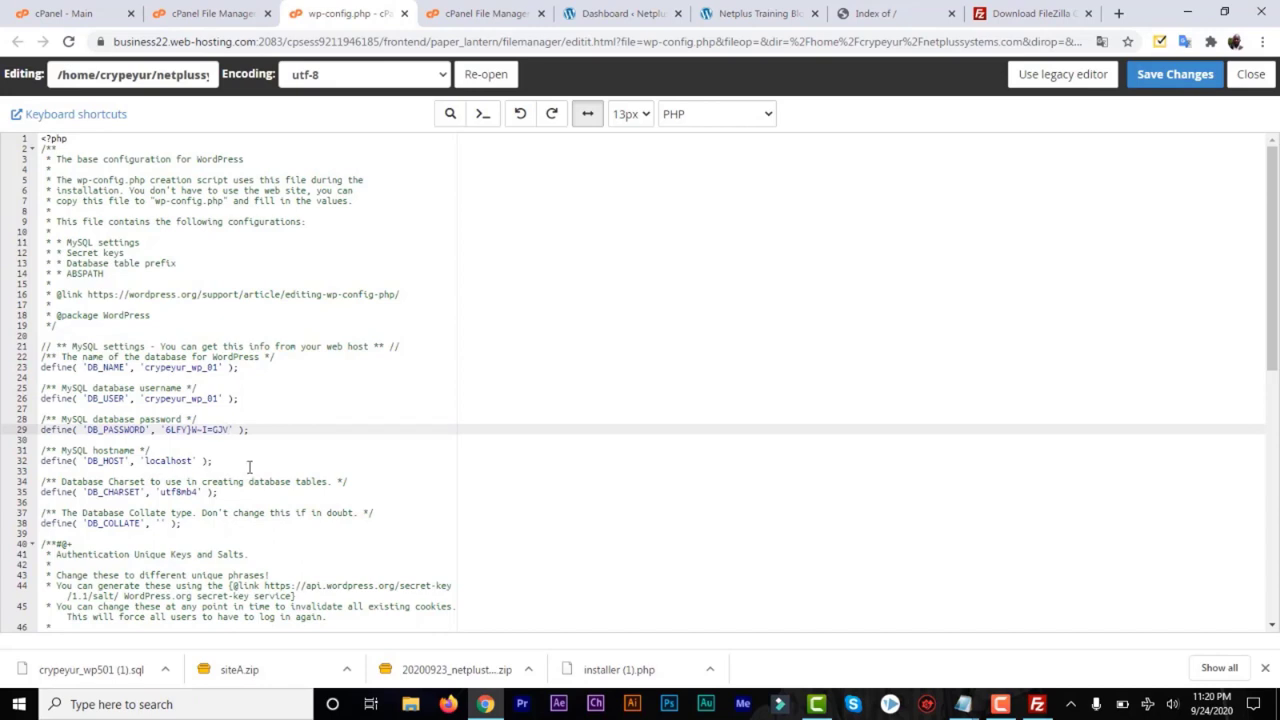
left_click(1148, 80)
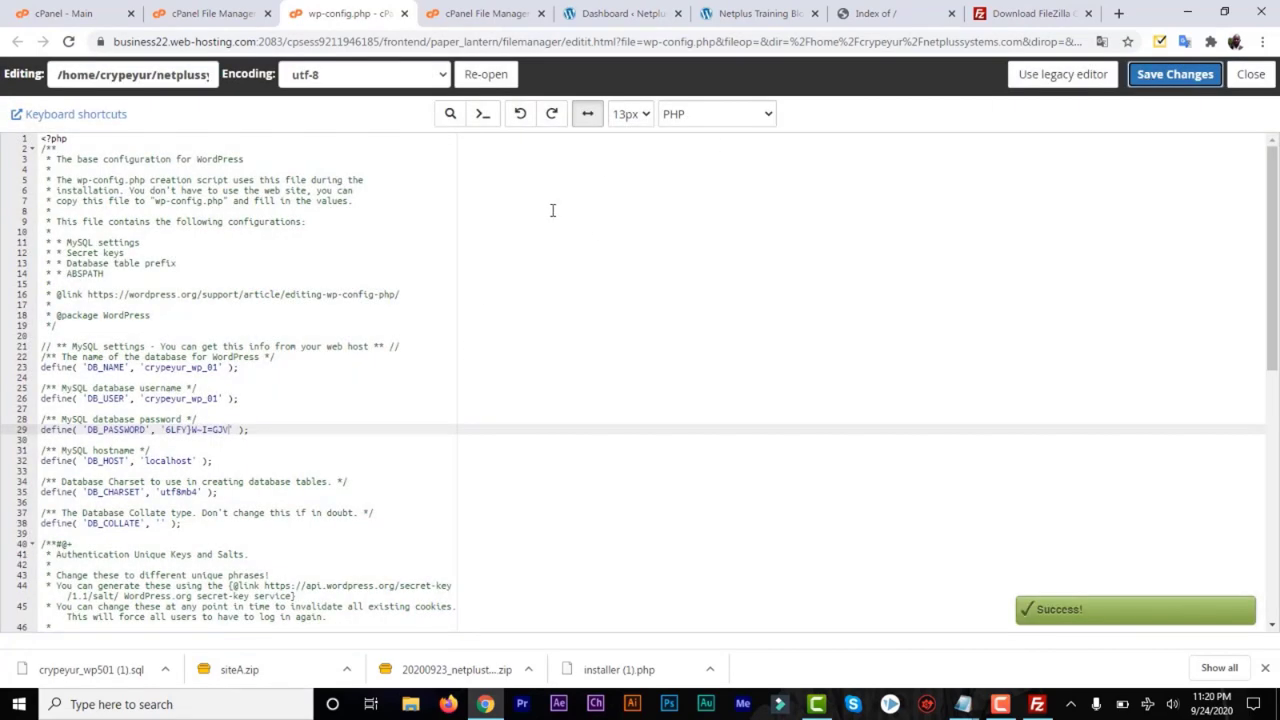
Return to the cPanel main page, open phpMyAdmin, and select the crypeyur_wp_01 database.
left_click(72, 18)
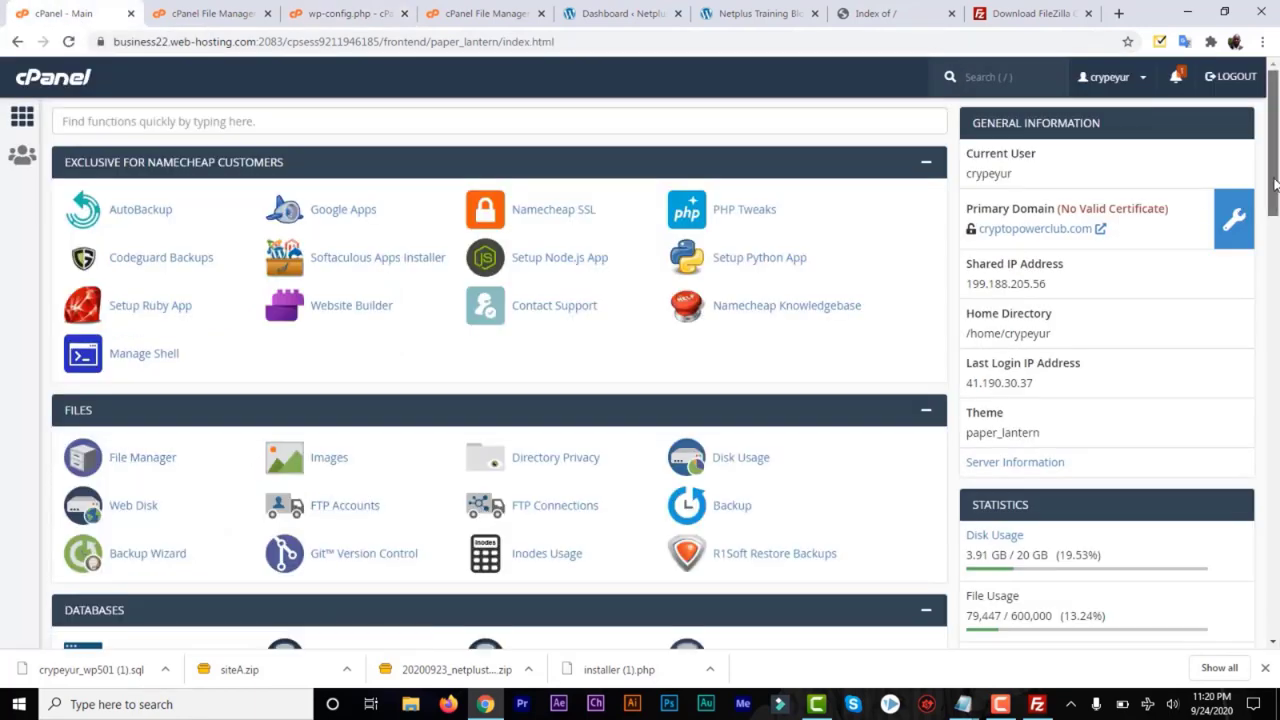
left_click_drag(1274, 190, 1274, 274)
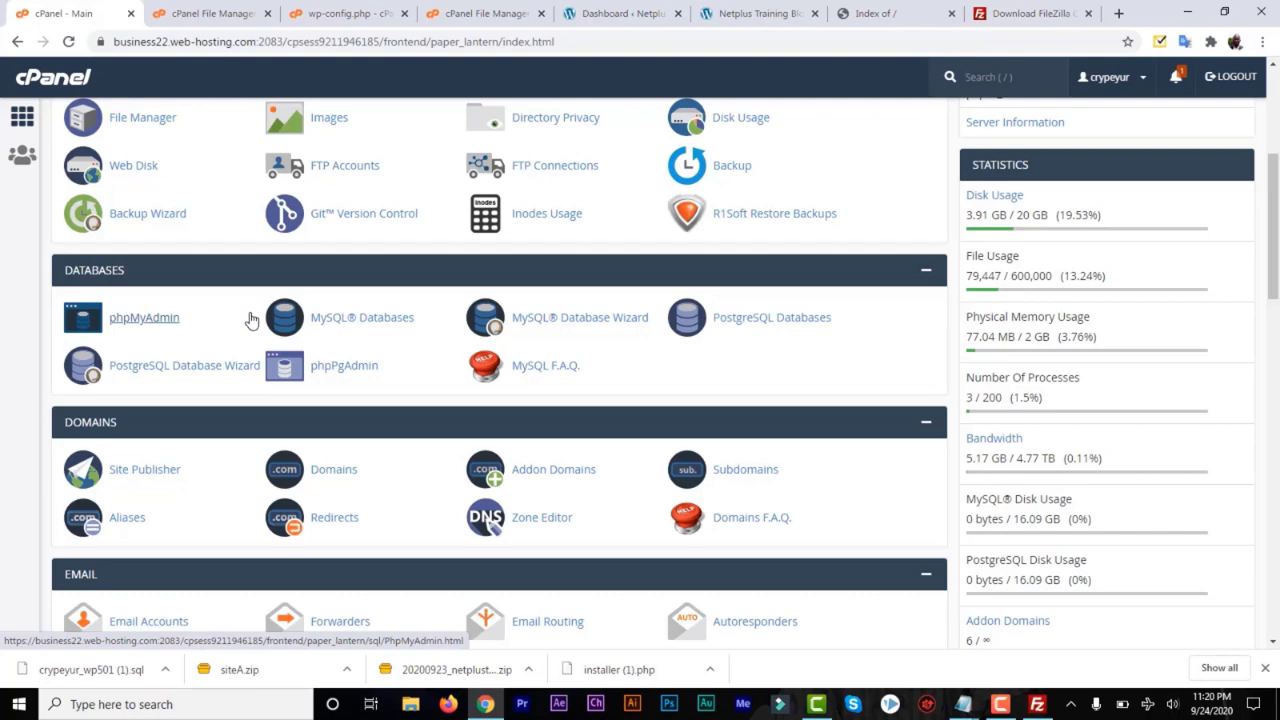
left_click(139, 326)
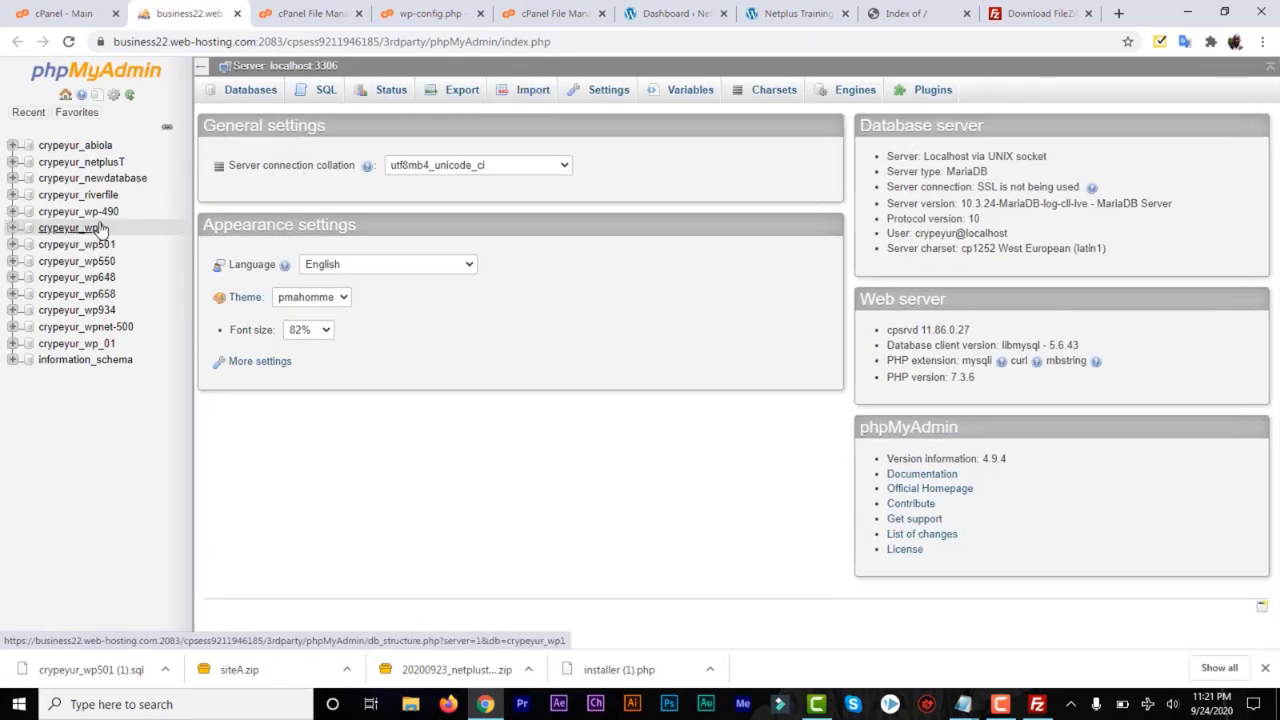
left_click(105, 345)
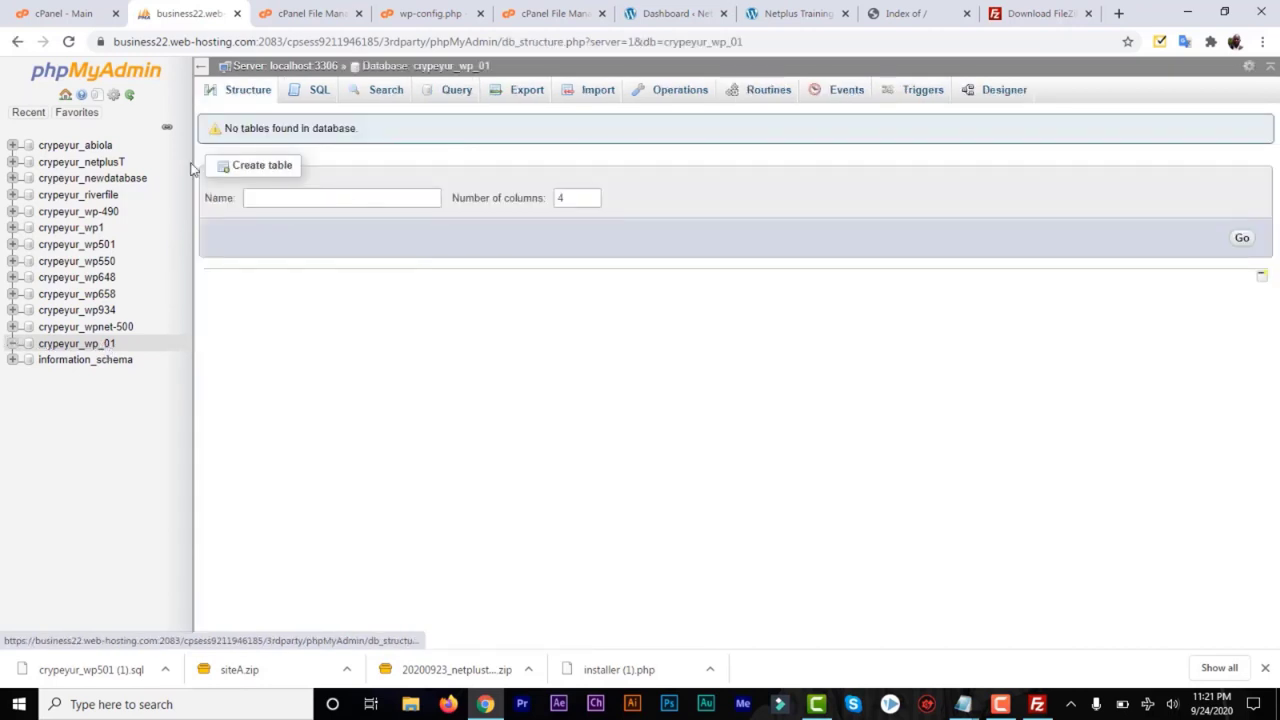
Import the SQL file crypeyur_wp501 (1).sql into the crypeyur_wp_01 database with the default import options.
left_click(594, 93)
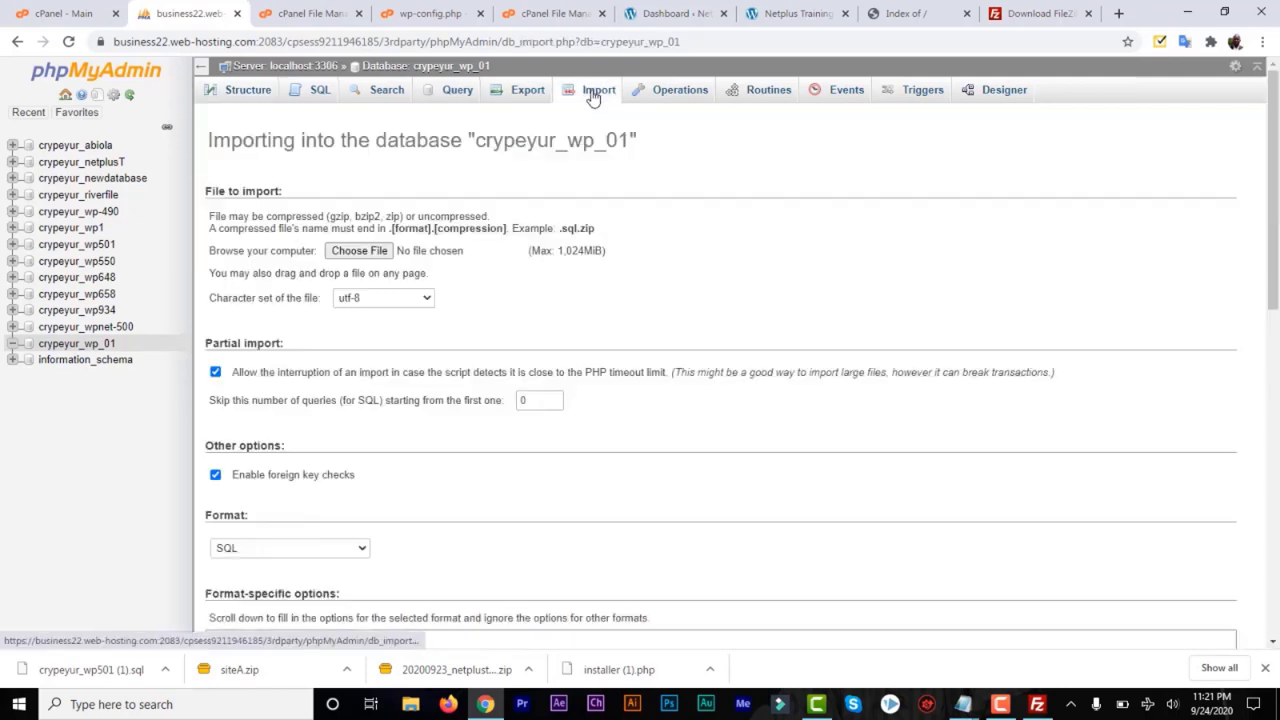
left_click(360, 251)
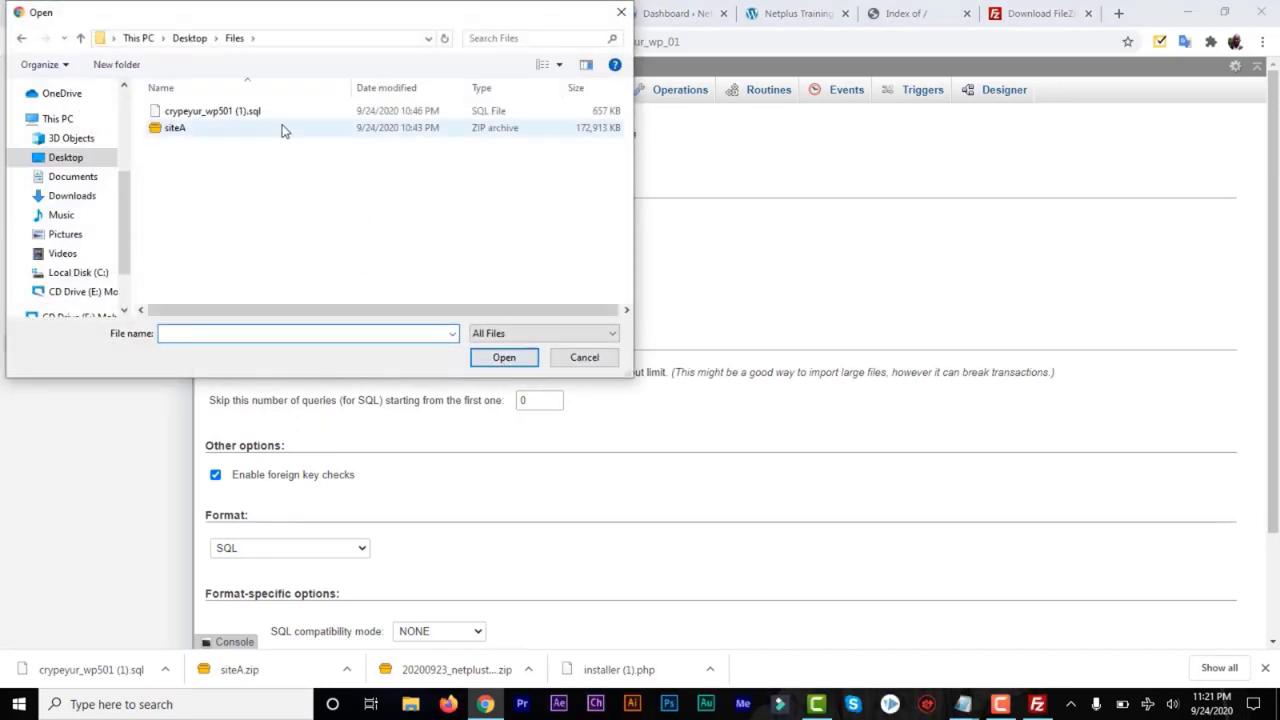
left_click(240, 119)
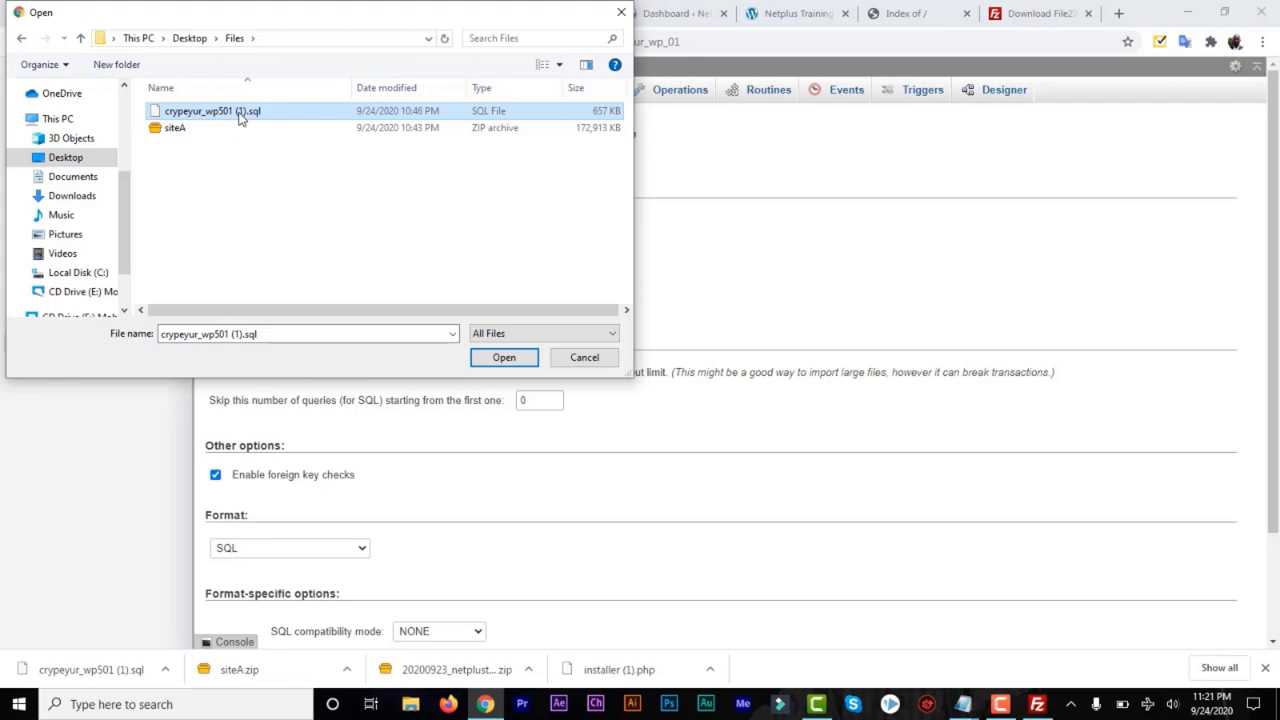
left_click(503, 361)
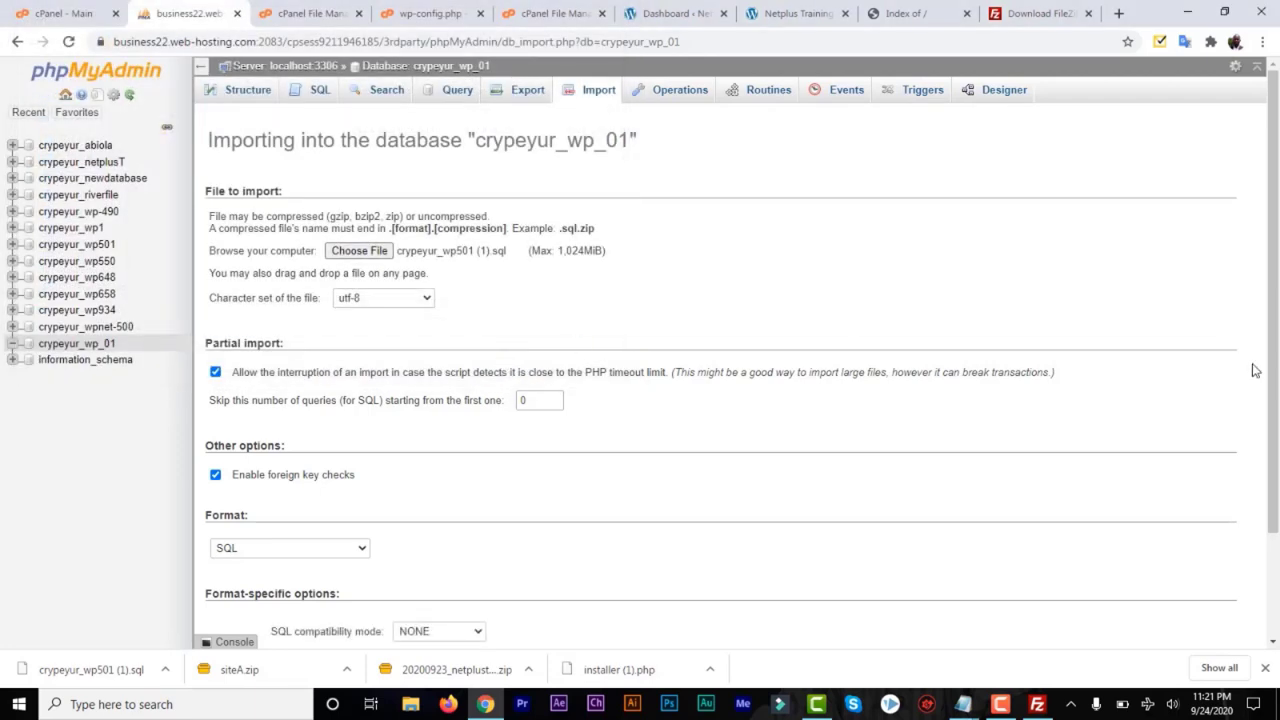
scroll(1251, 366, "down", 3)
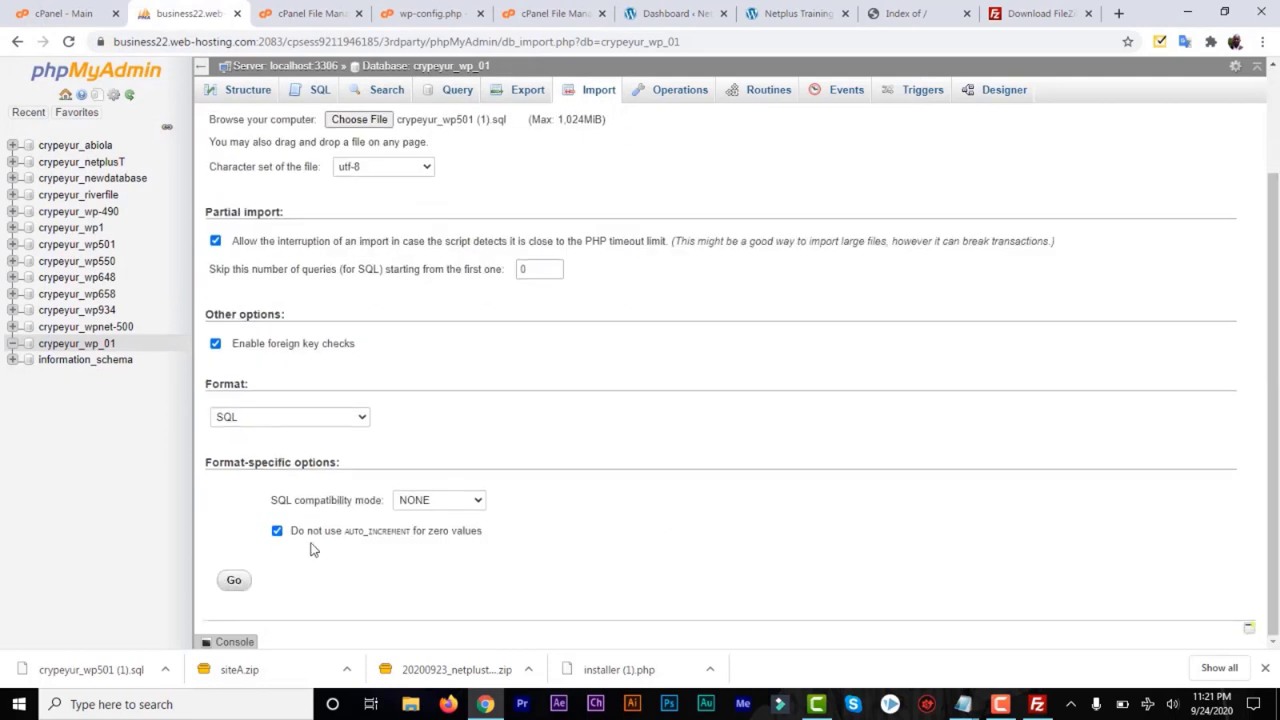
left_click(232, 582)
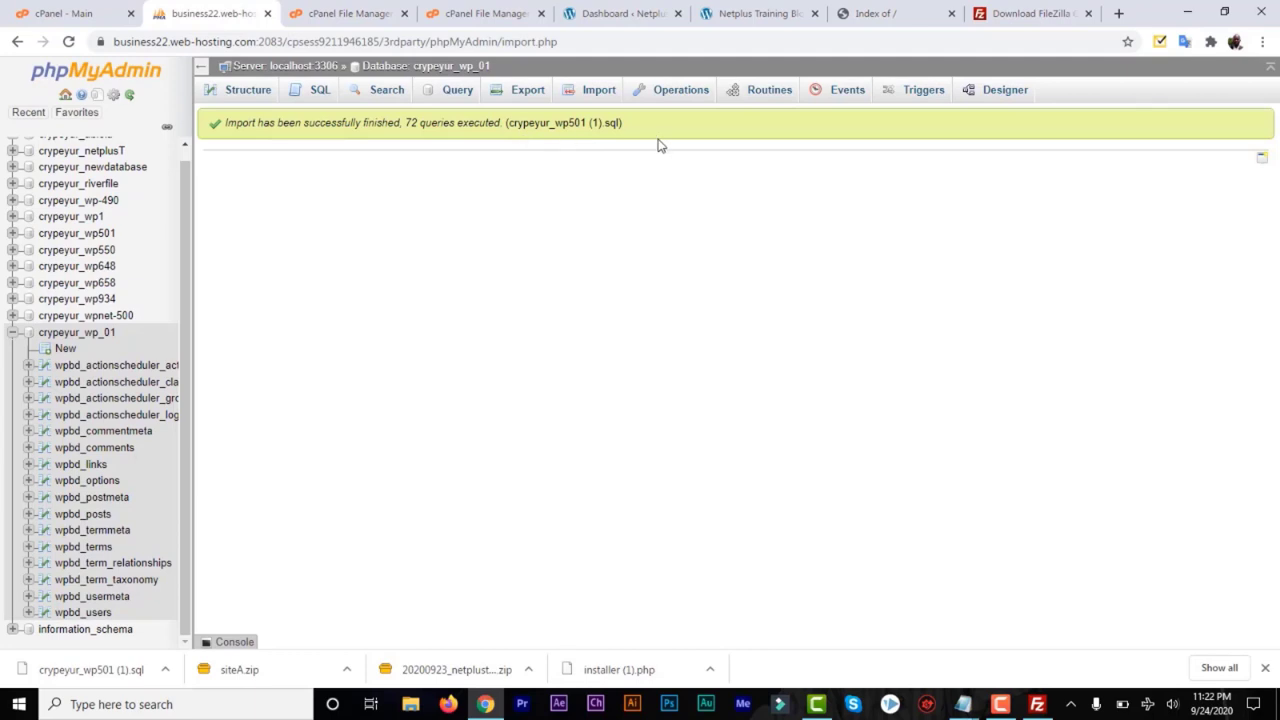
Reload the netplussystems.com site and check which page and address it loads.
left_click(890, 12)
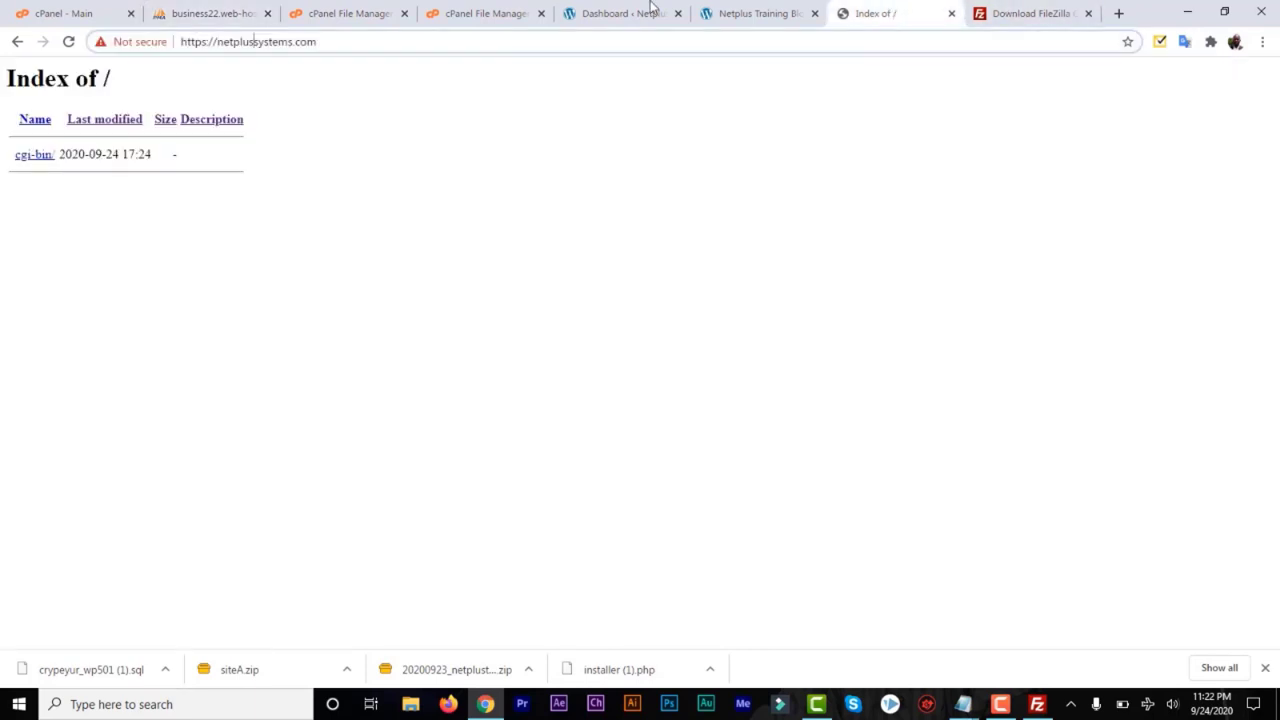
left_click(69, 42)
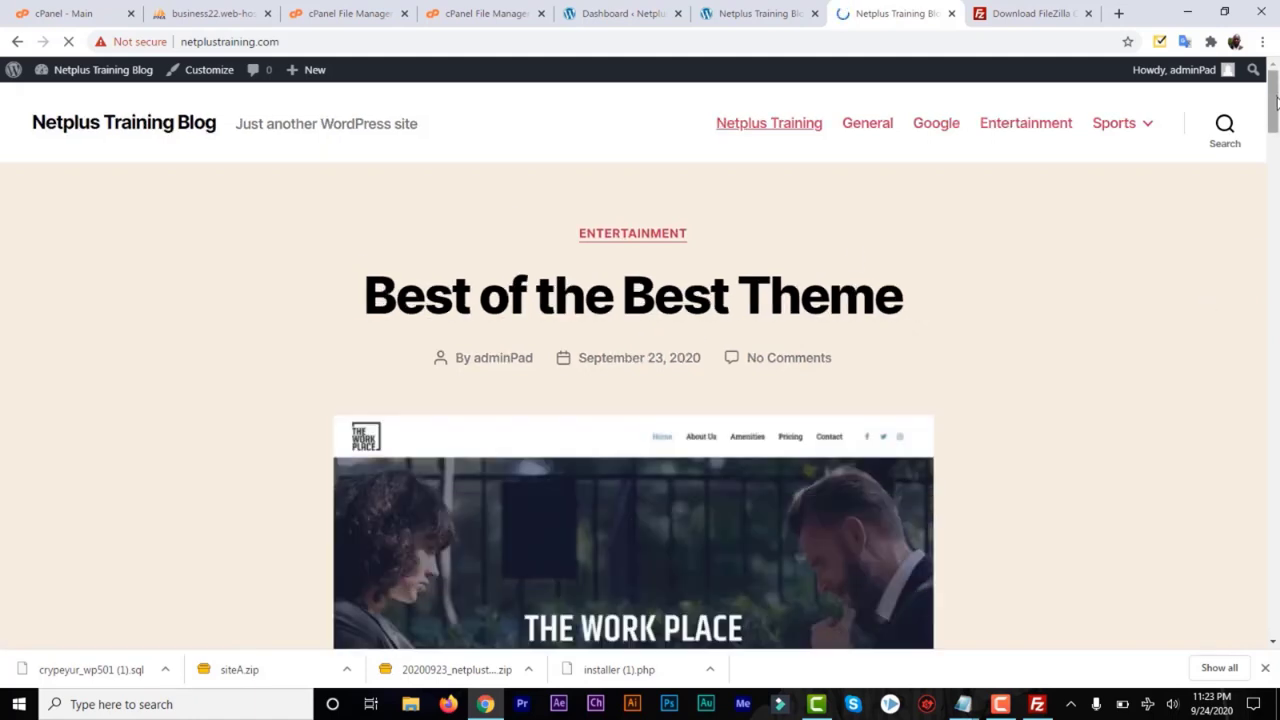
mouse_move(1276, 103)
left_mouse_down()
mouse_move(1276, 622)
mouse_move(1278, 118)
left_mouse_up()
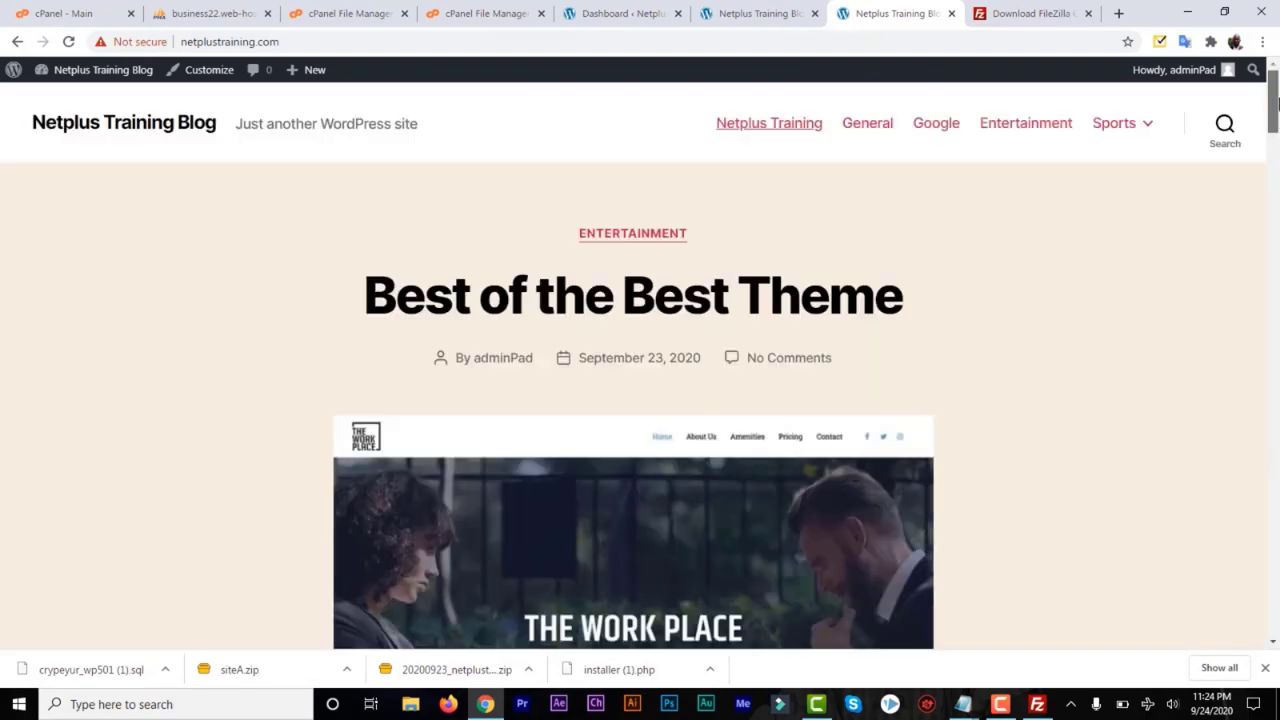